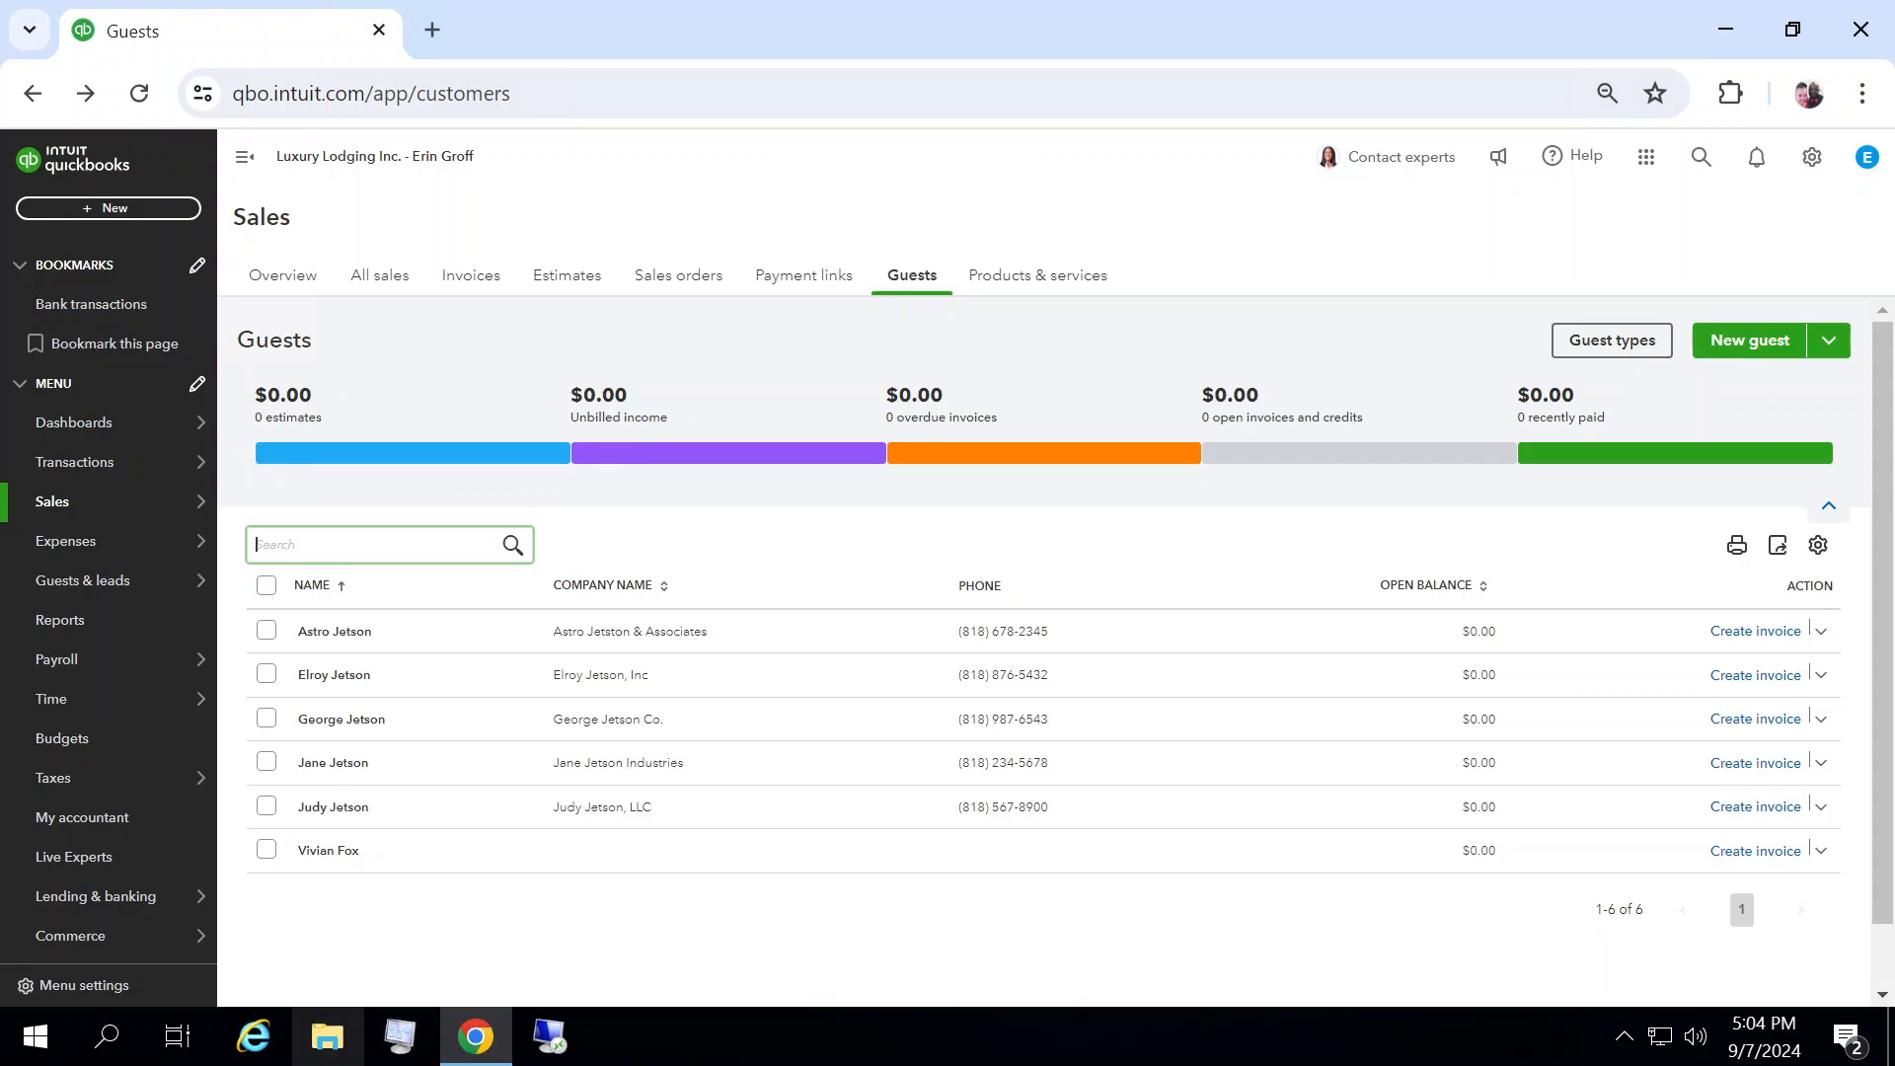
Start a new sales receipt for the first guest in the sales guest list.
left_click(59, 513)
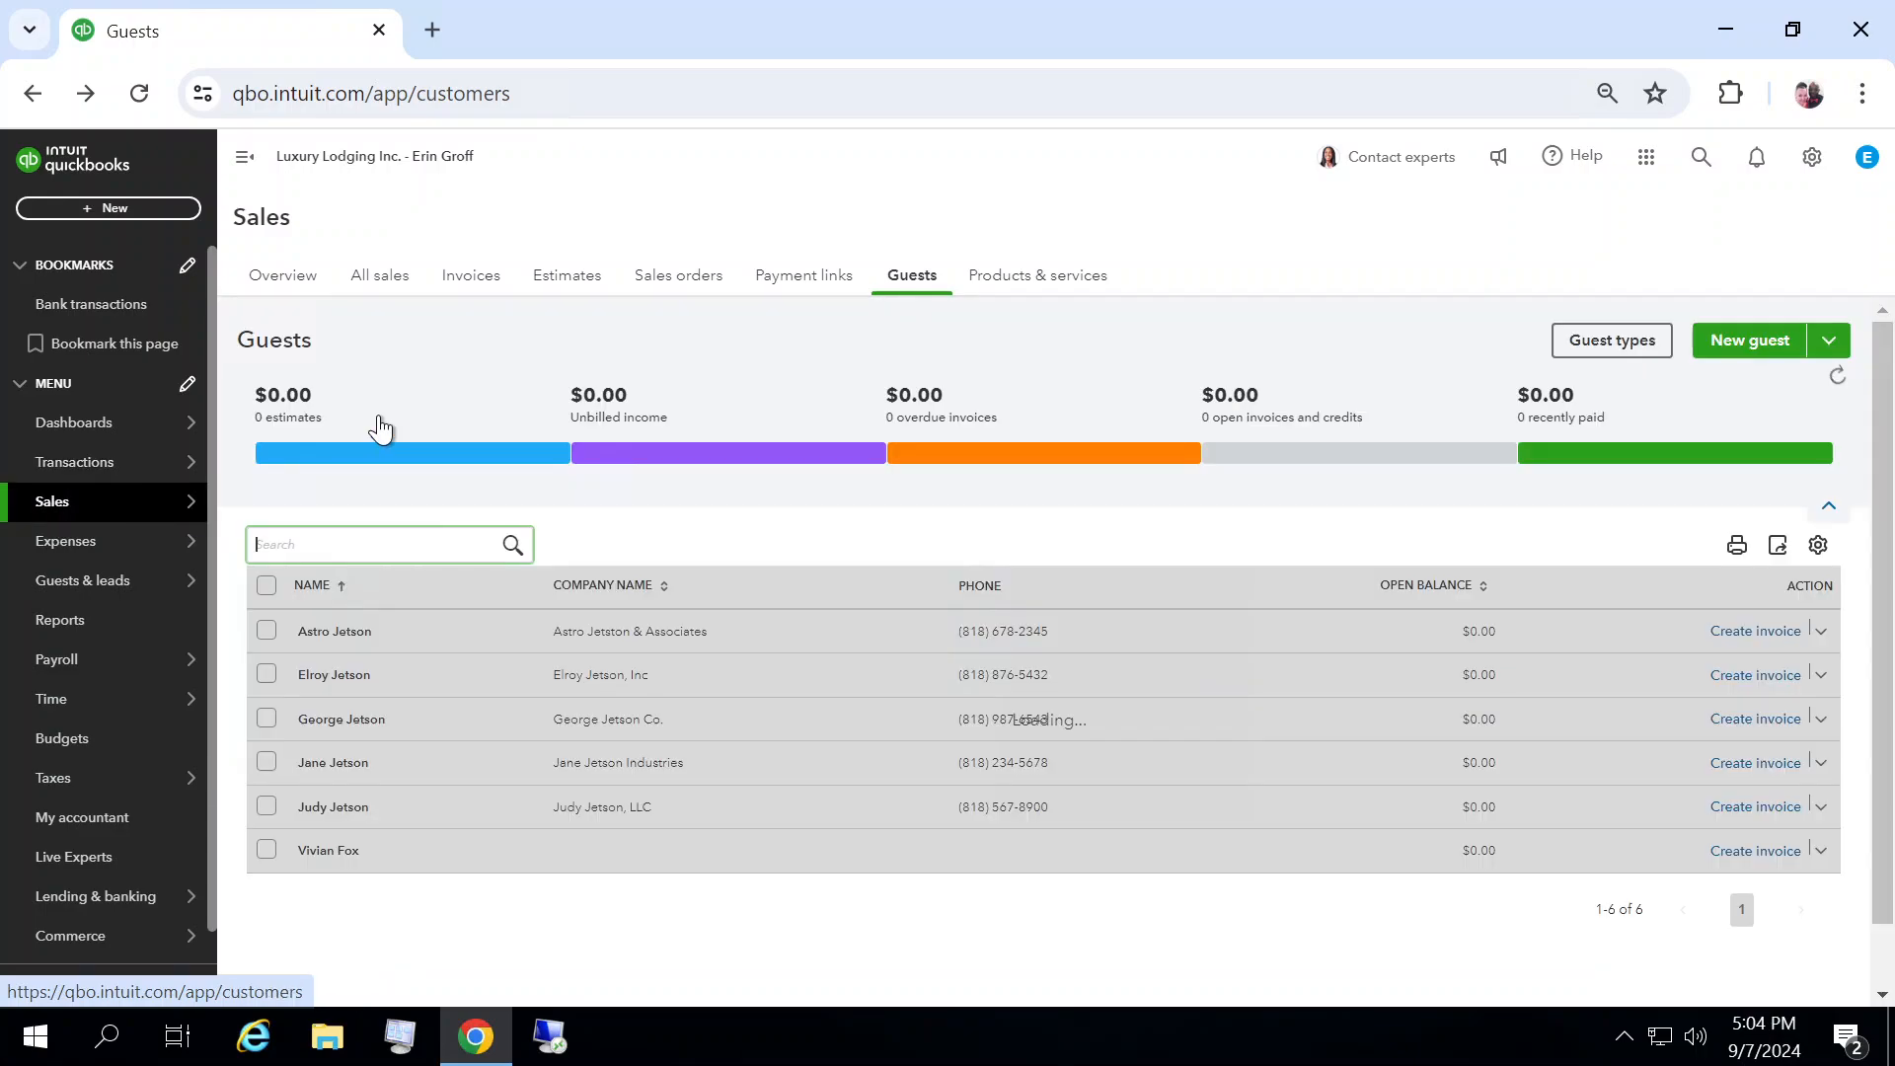
left_click(909, 284)
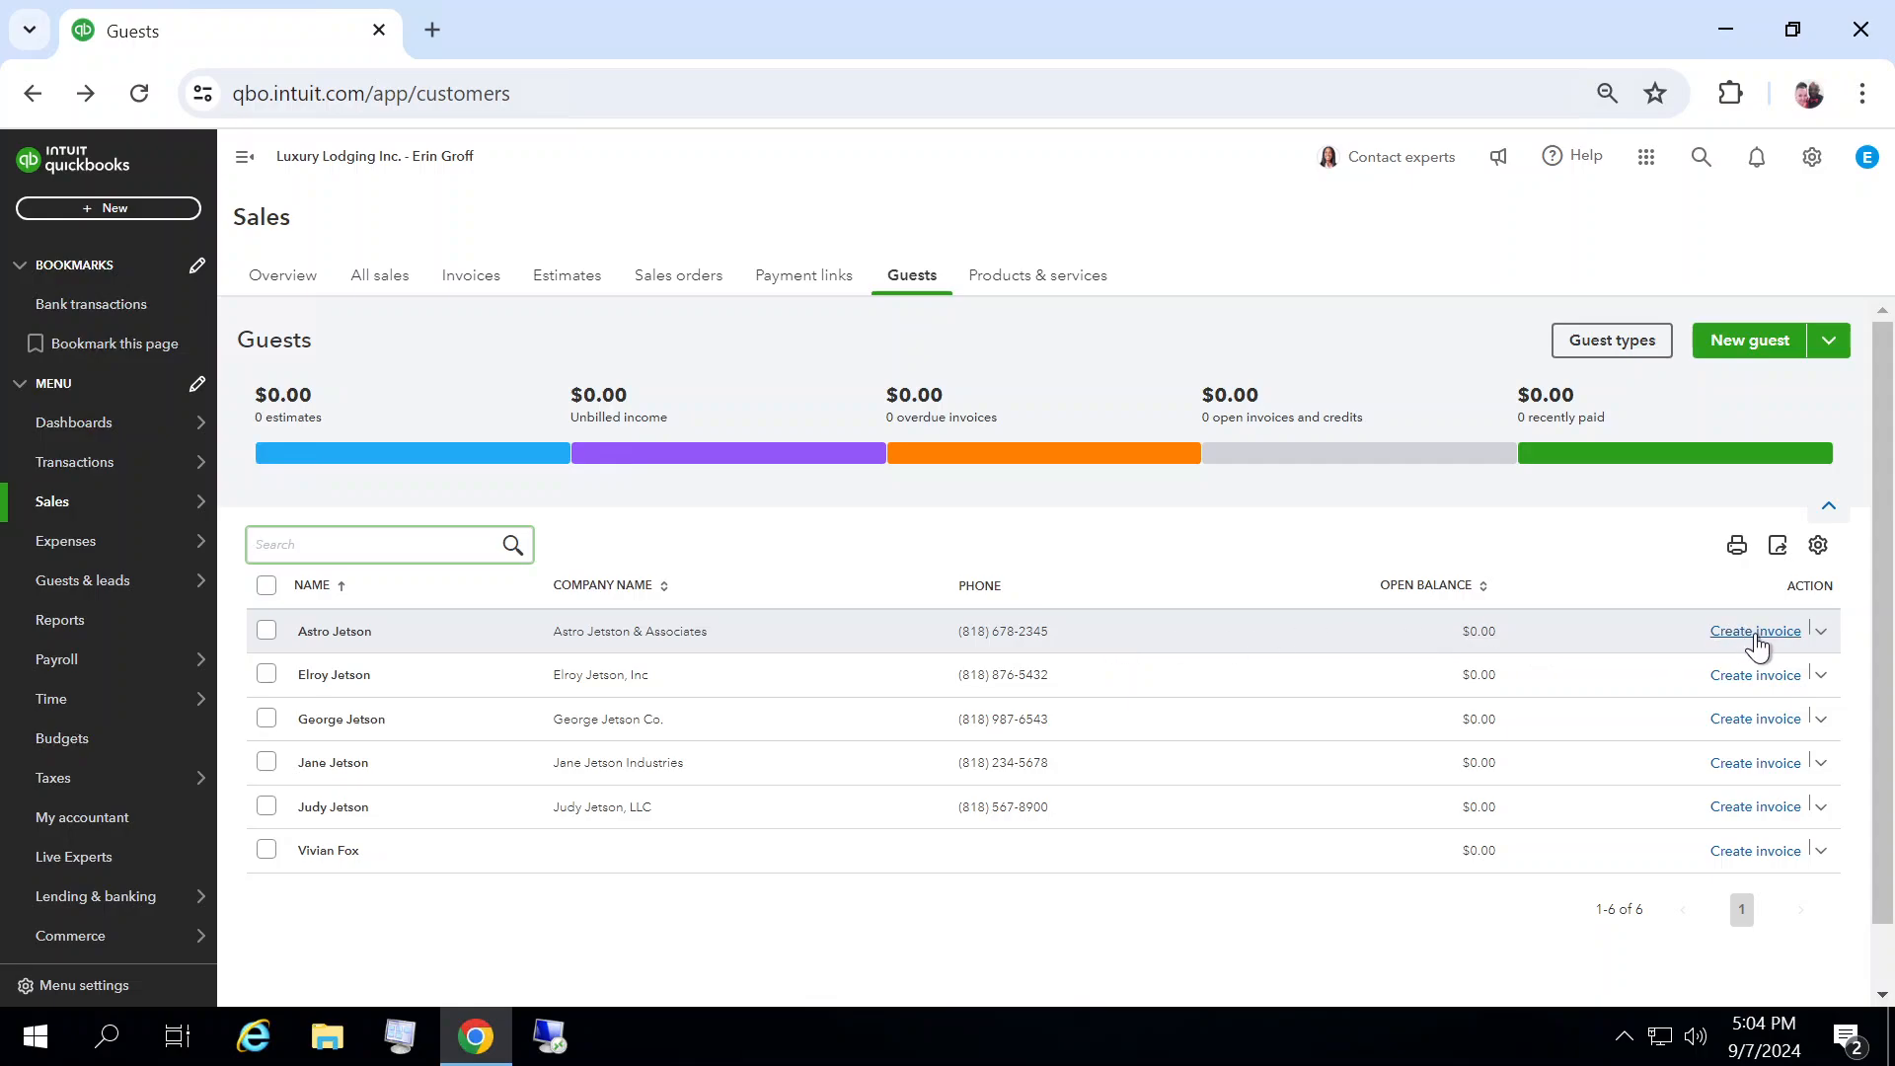
left_click(1824, 634)
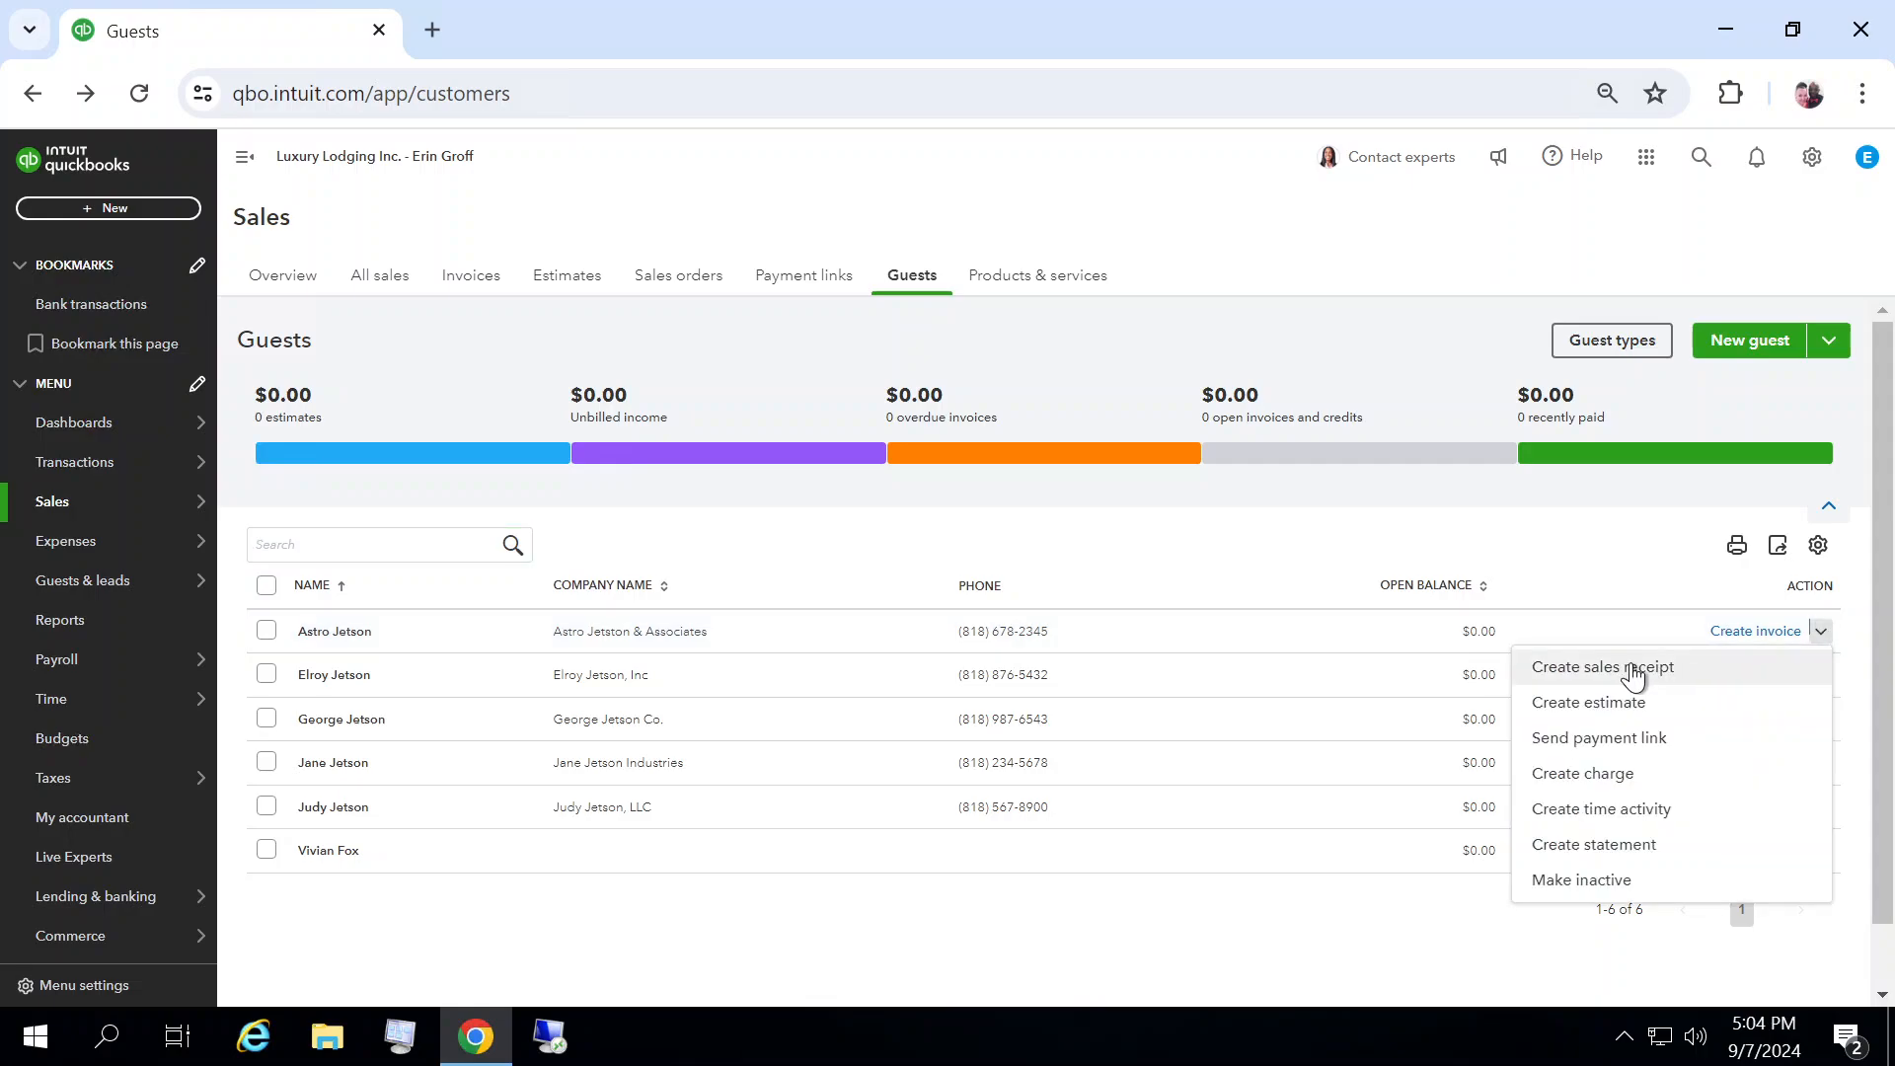
left_click(1574, 670)
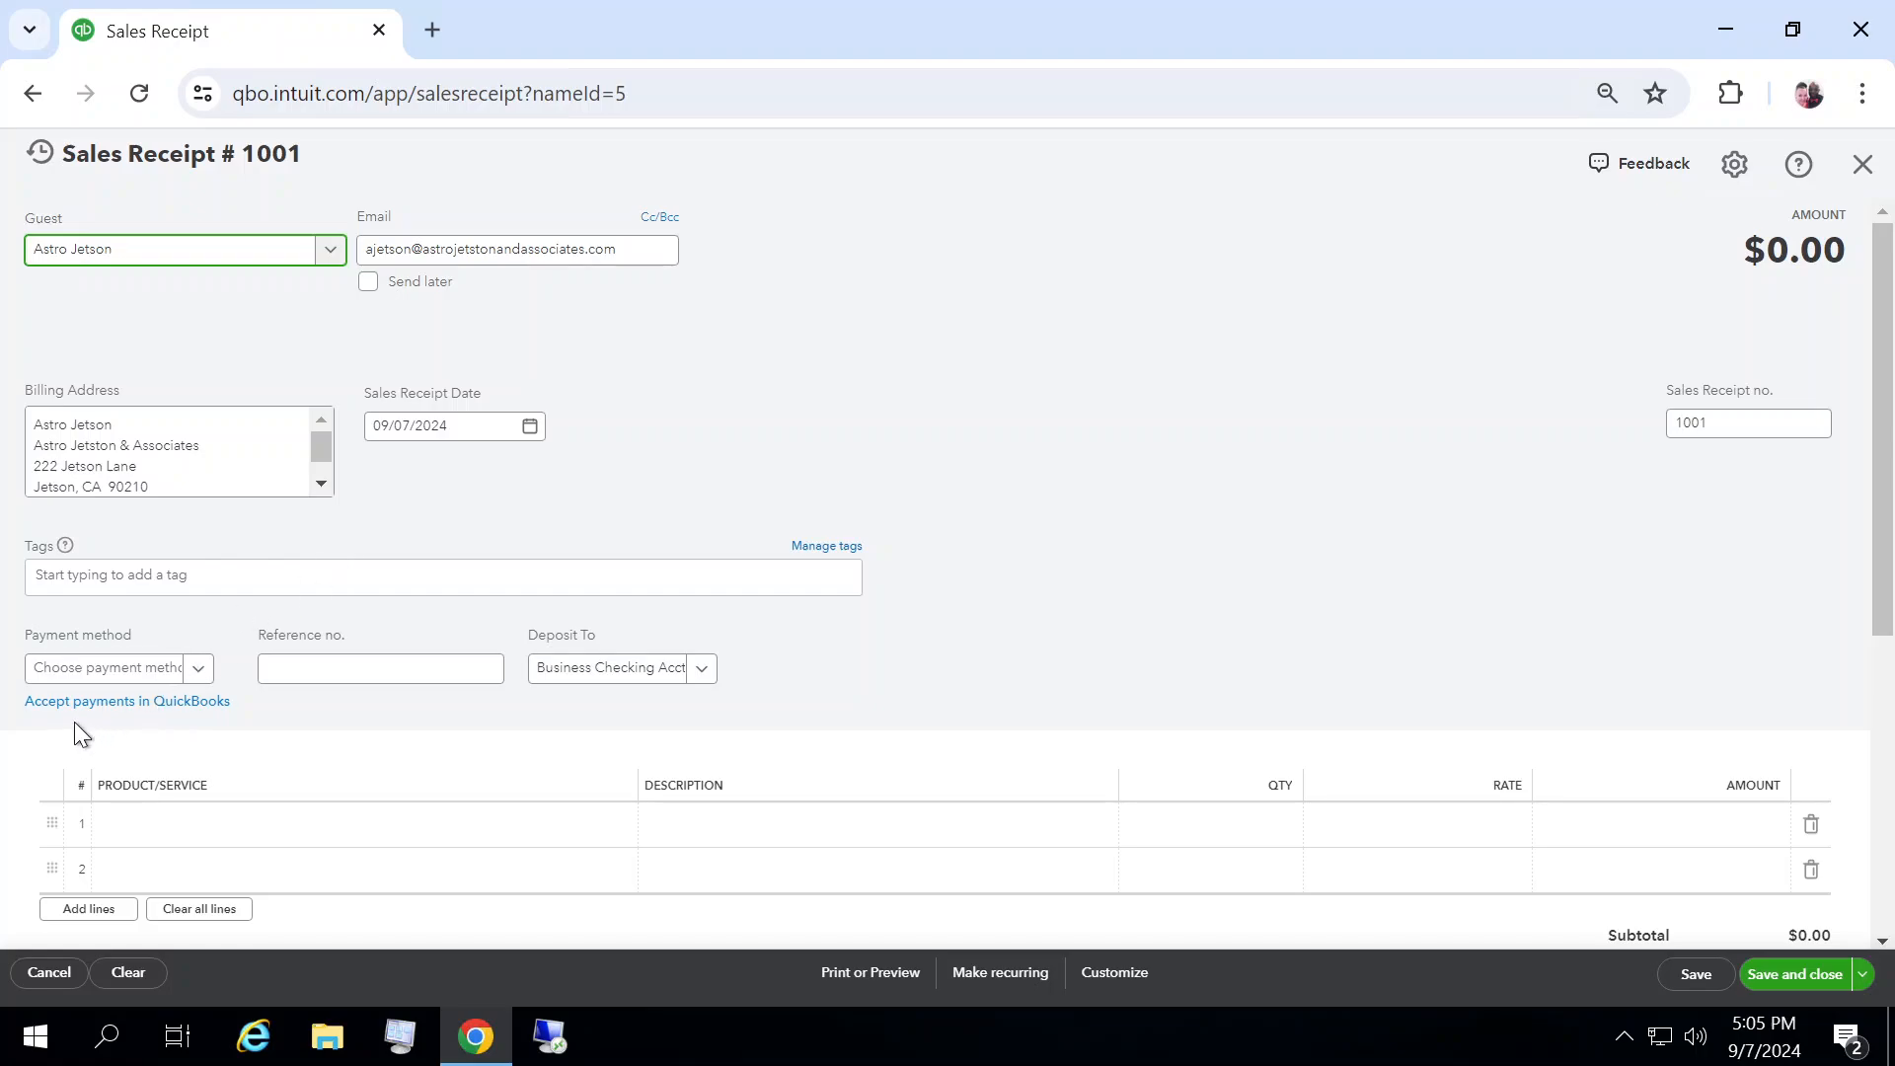
Set the receipt's payment method to Credit Card, reference number to XYZ, and deposit account to Business Checking Acct - Bank of America.
left_click(175, 680)
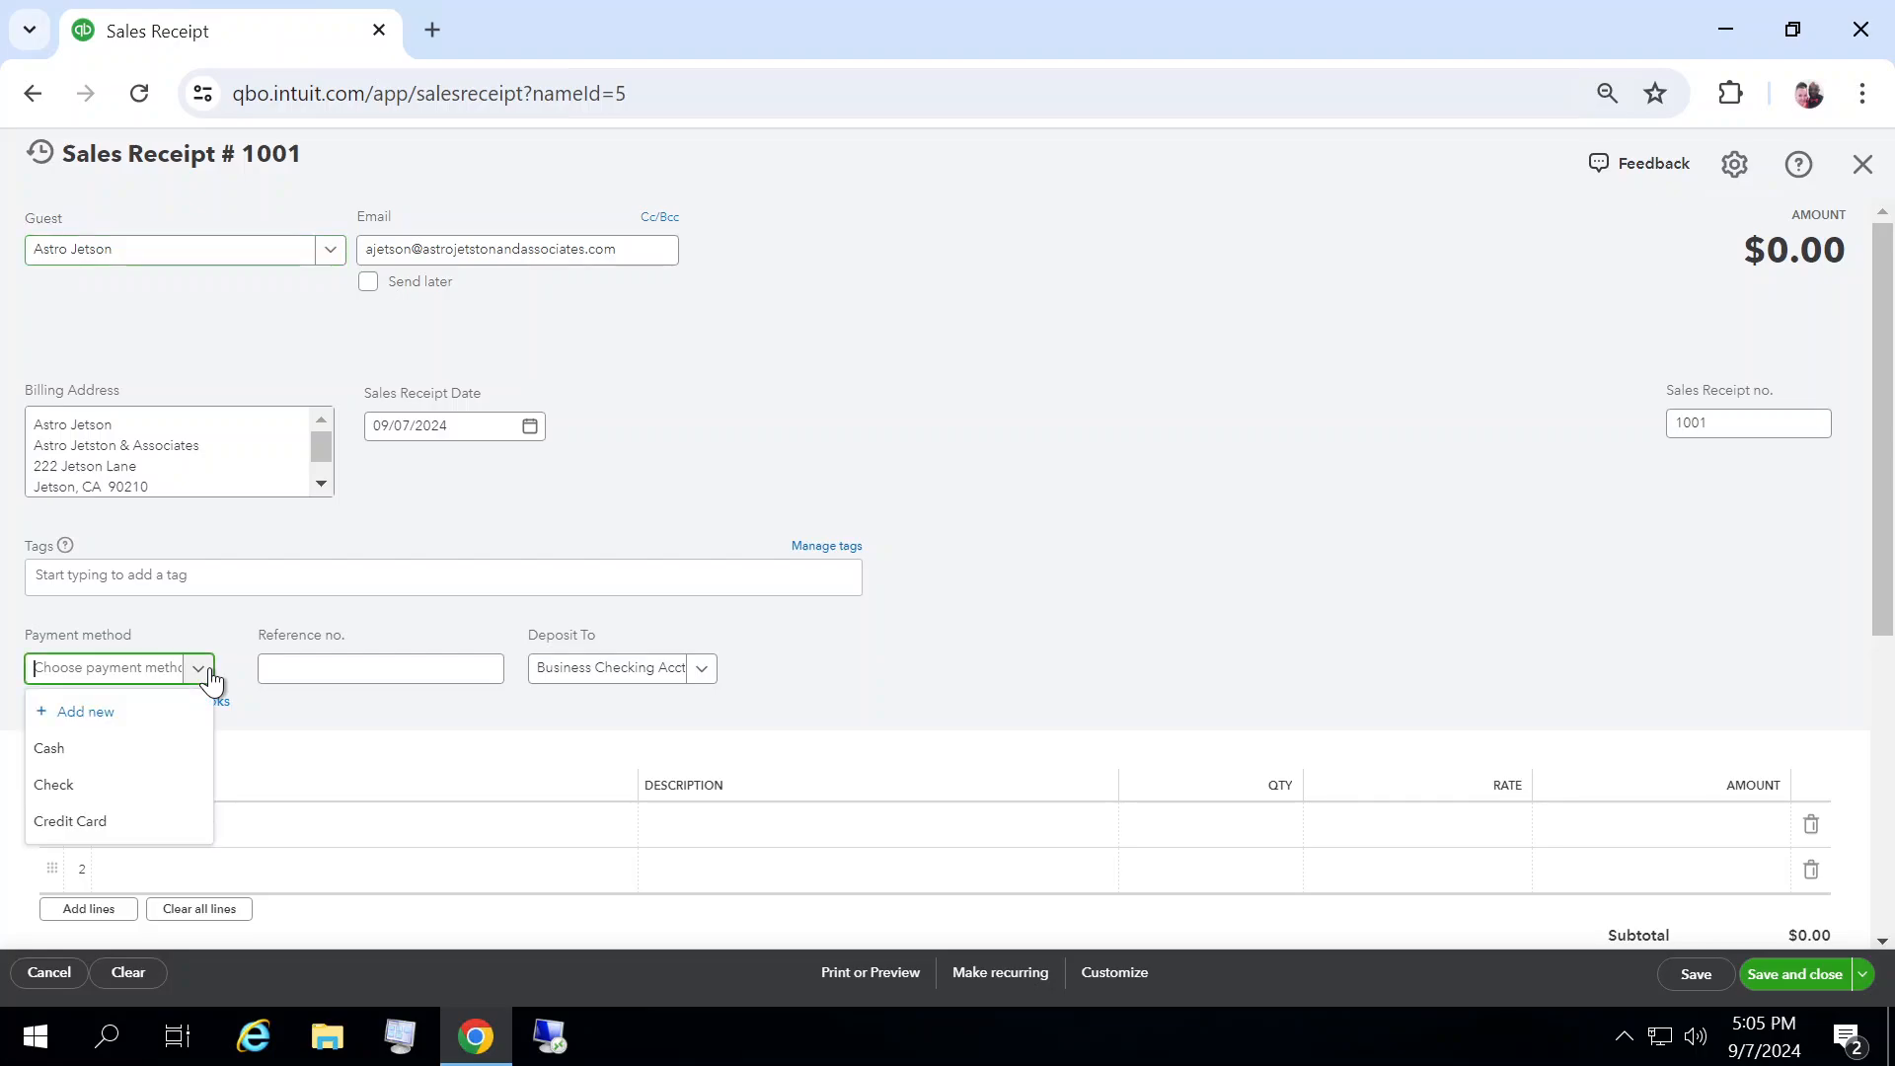
left_click(109, 825)
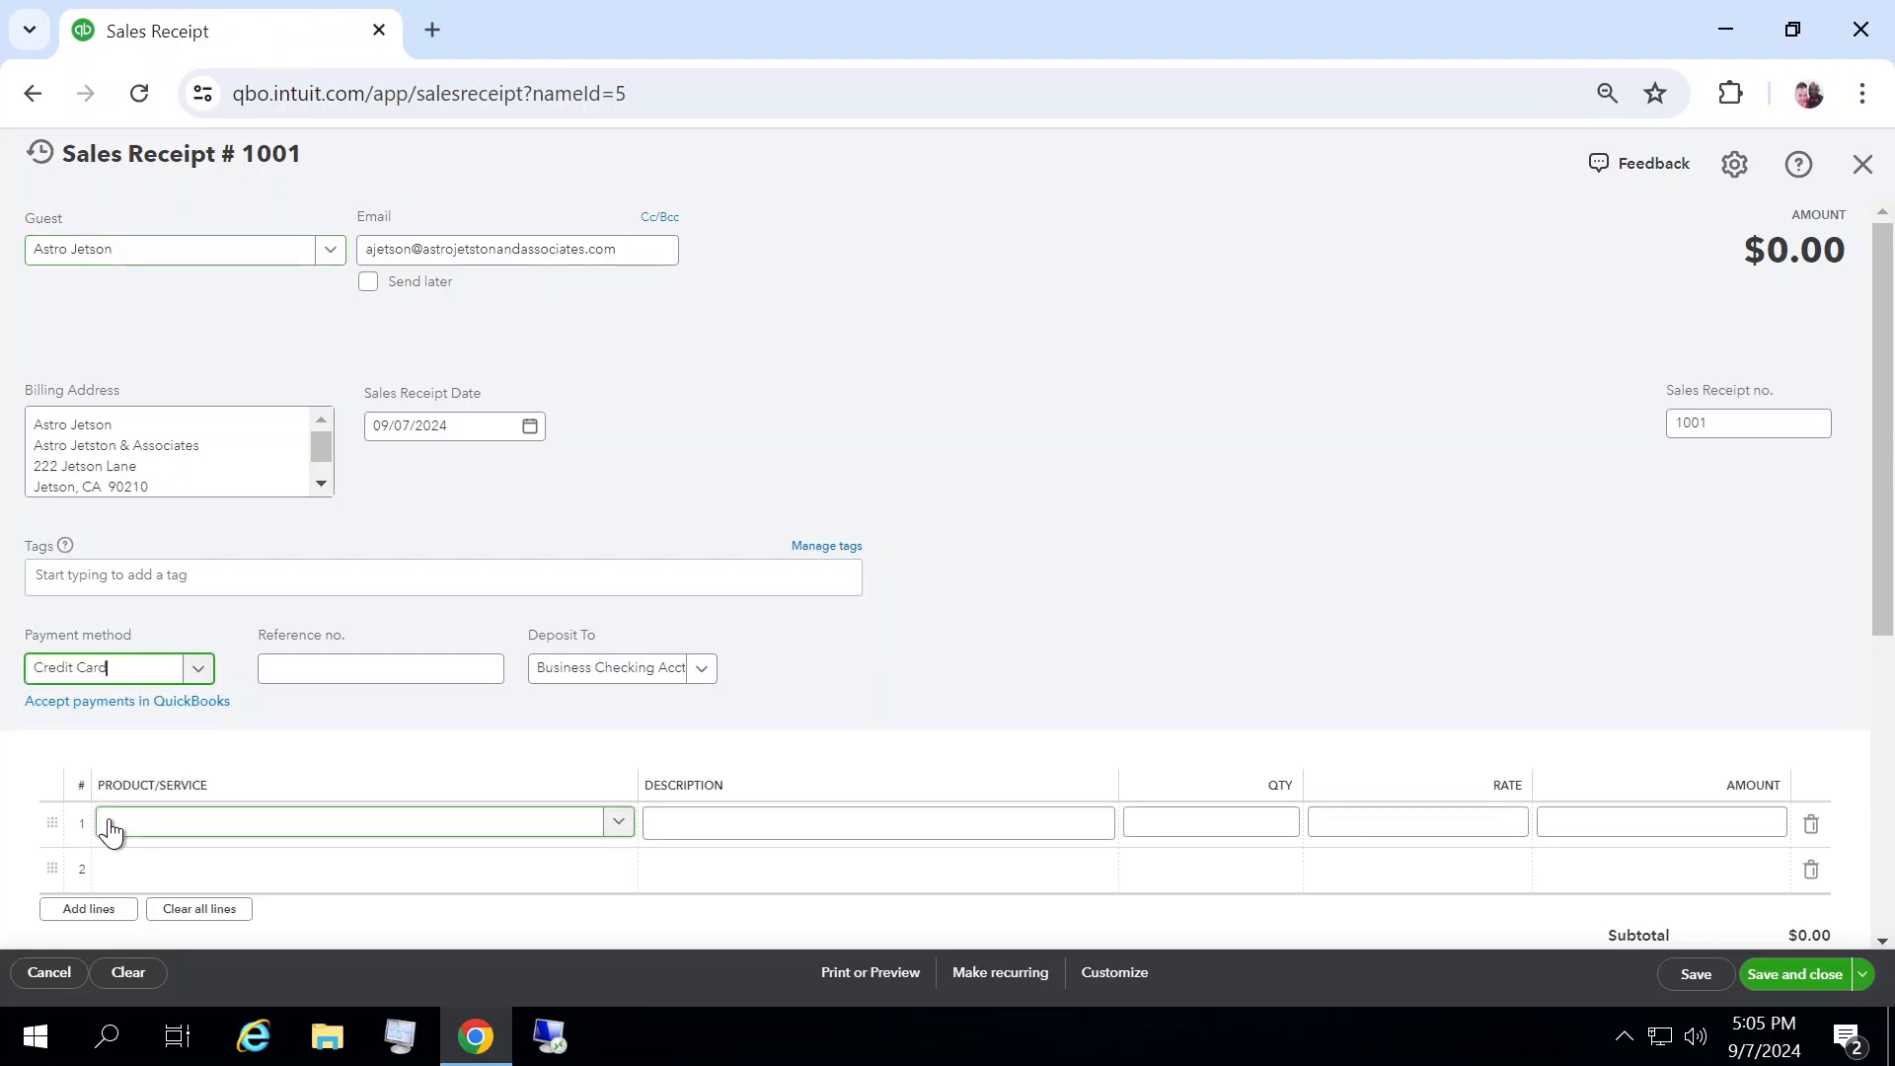
left_click(332, 670)
type("X")
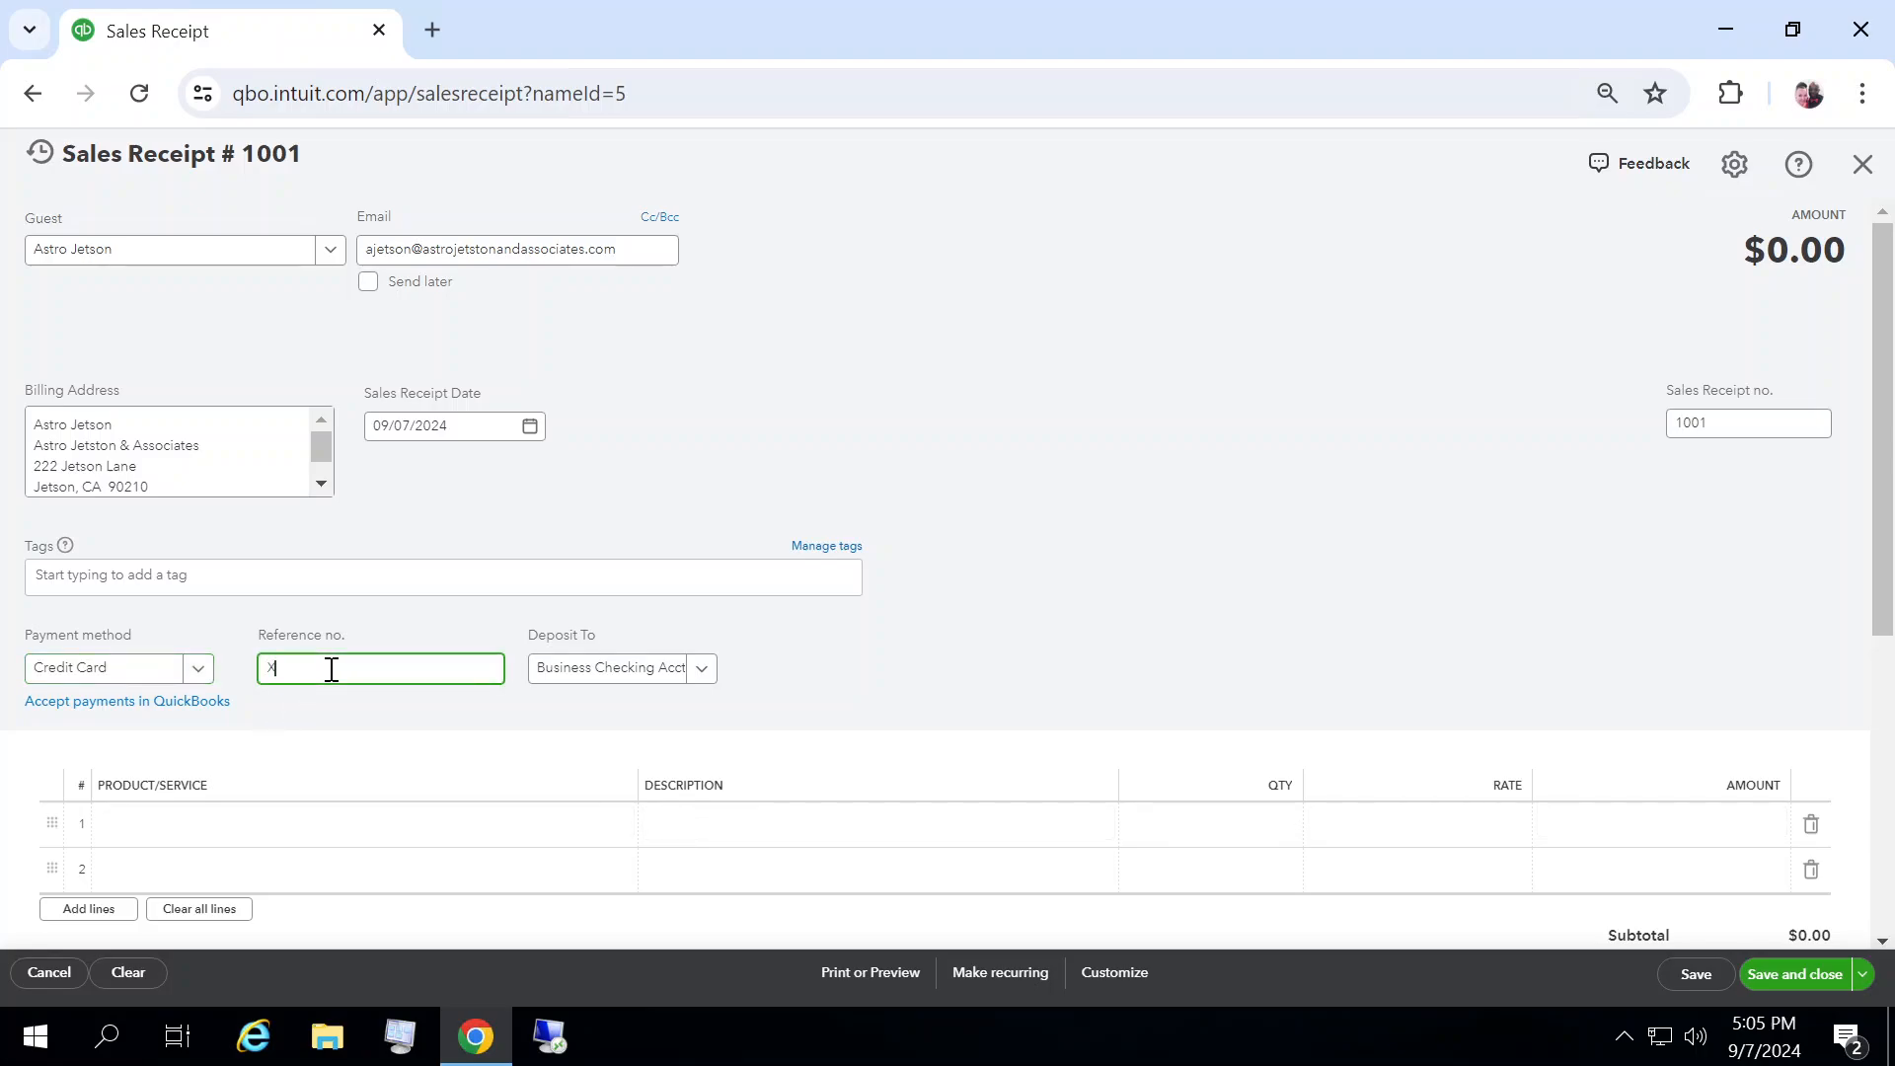
type("YZ")
left_click(704, 677)
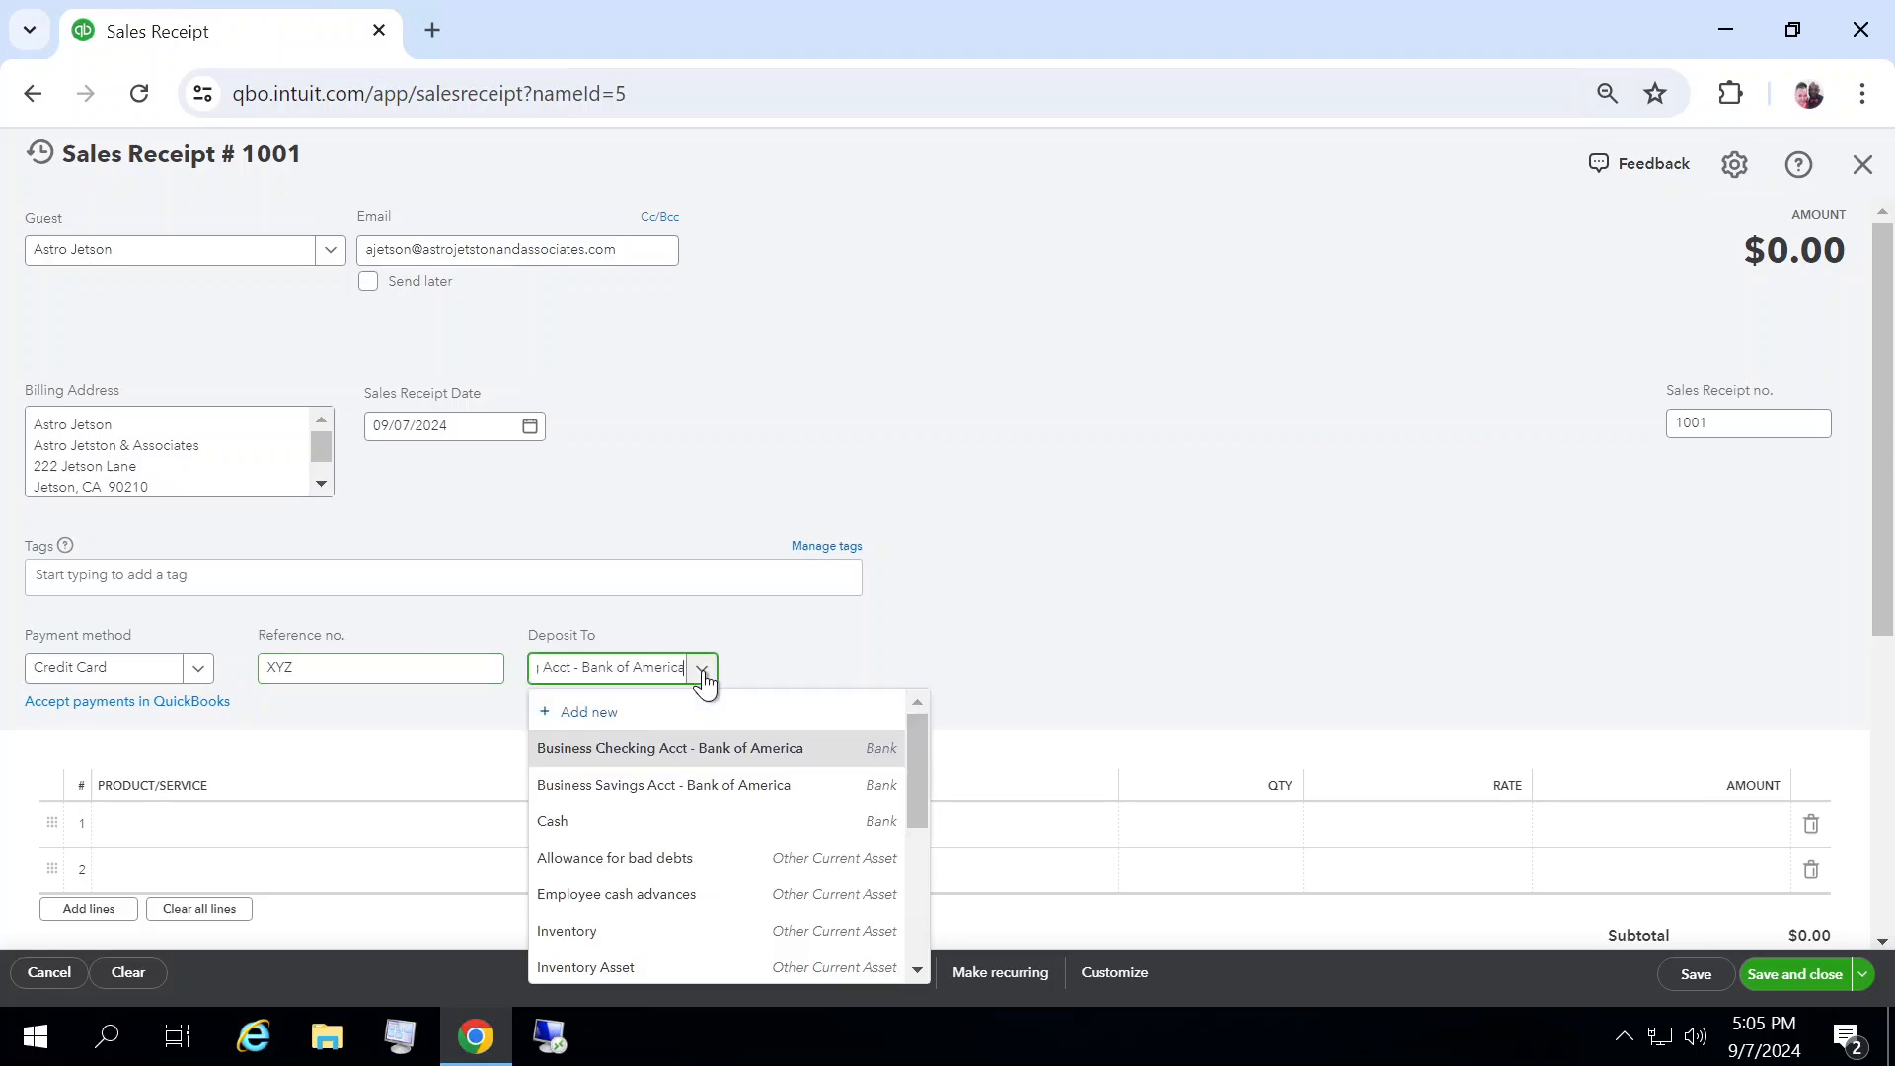
left_click(716, 758)
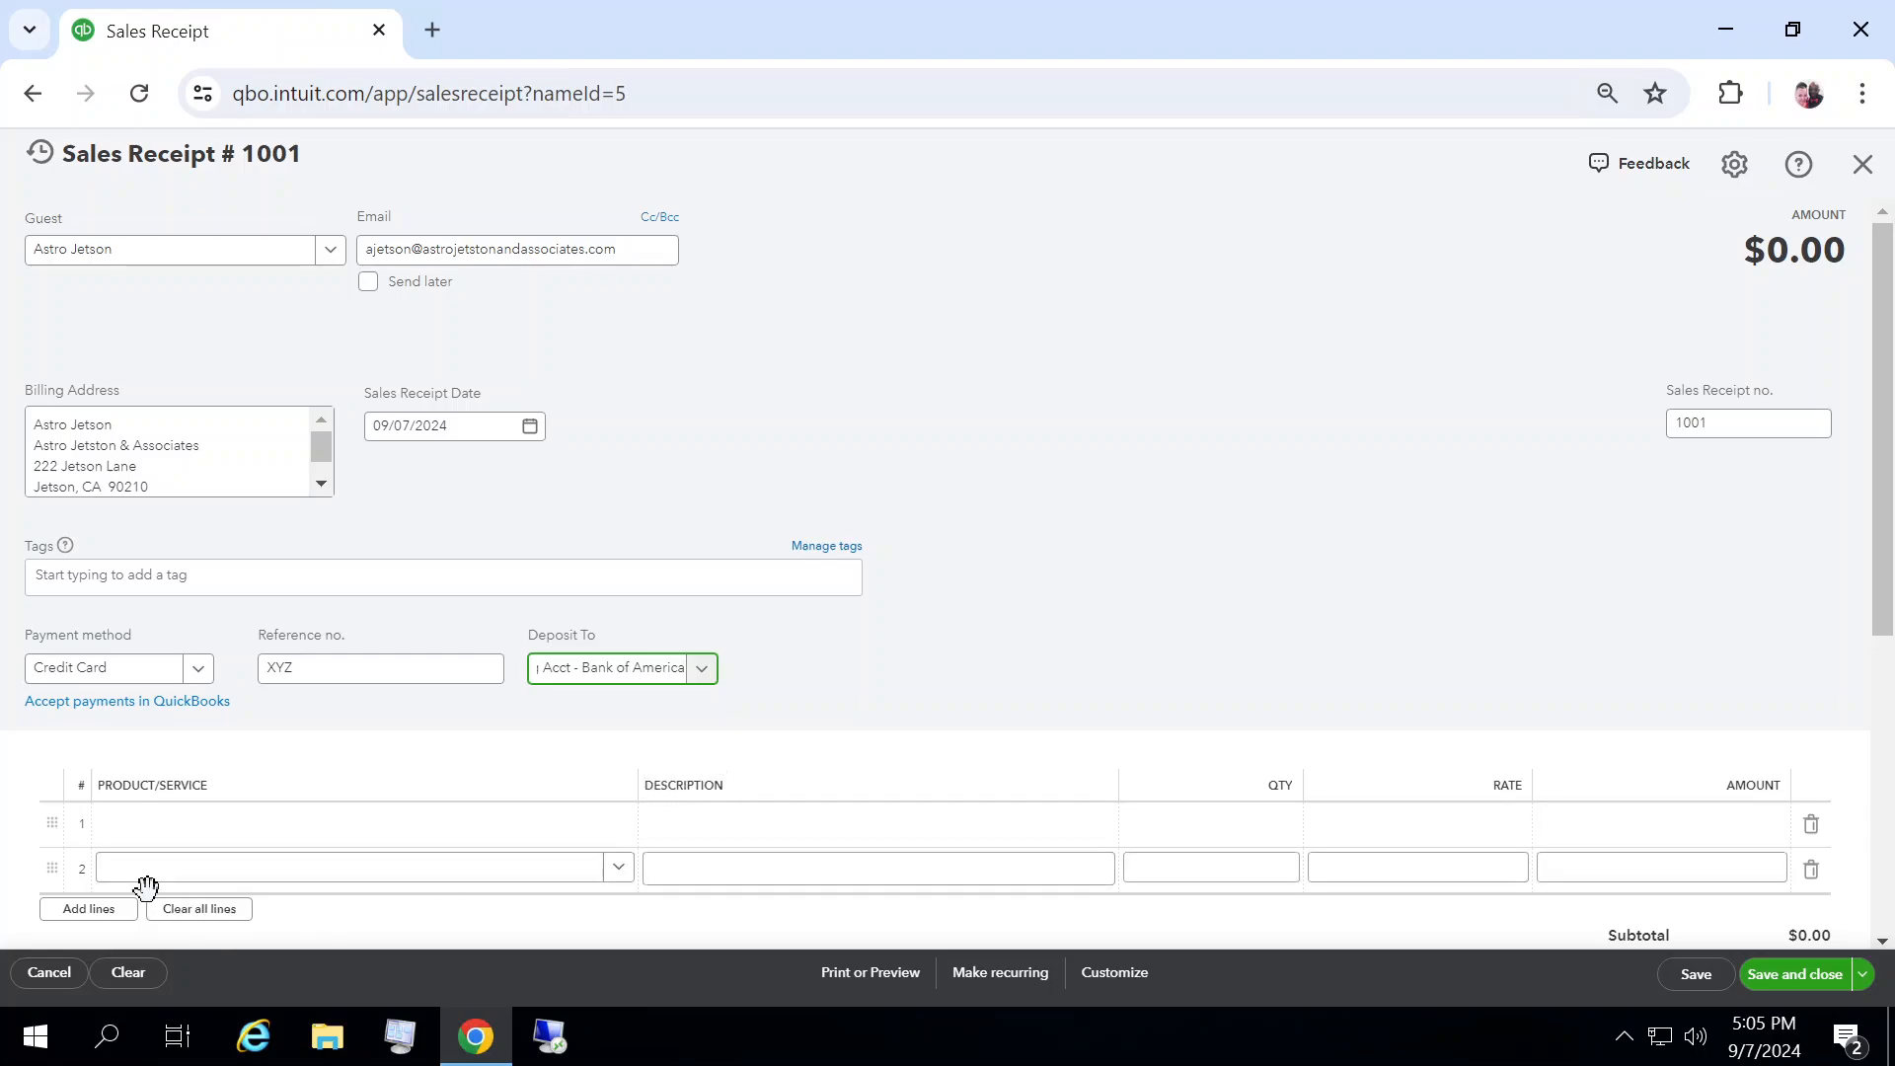
Add Austin - House as the first receipt line with the description "Sales Conference: 7/26 - 7/30".
left_click_drag(1892, 565, 1892, 659)
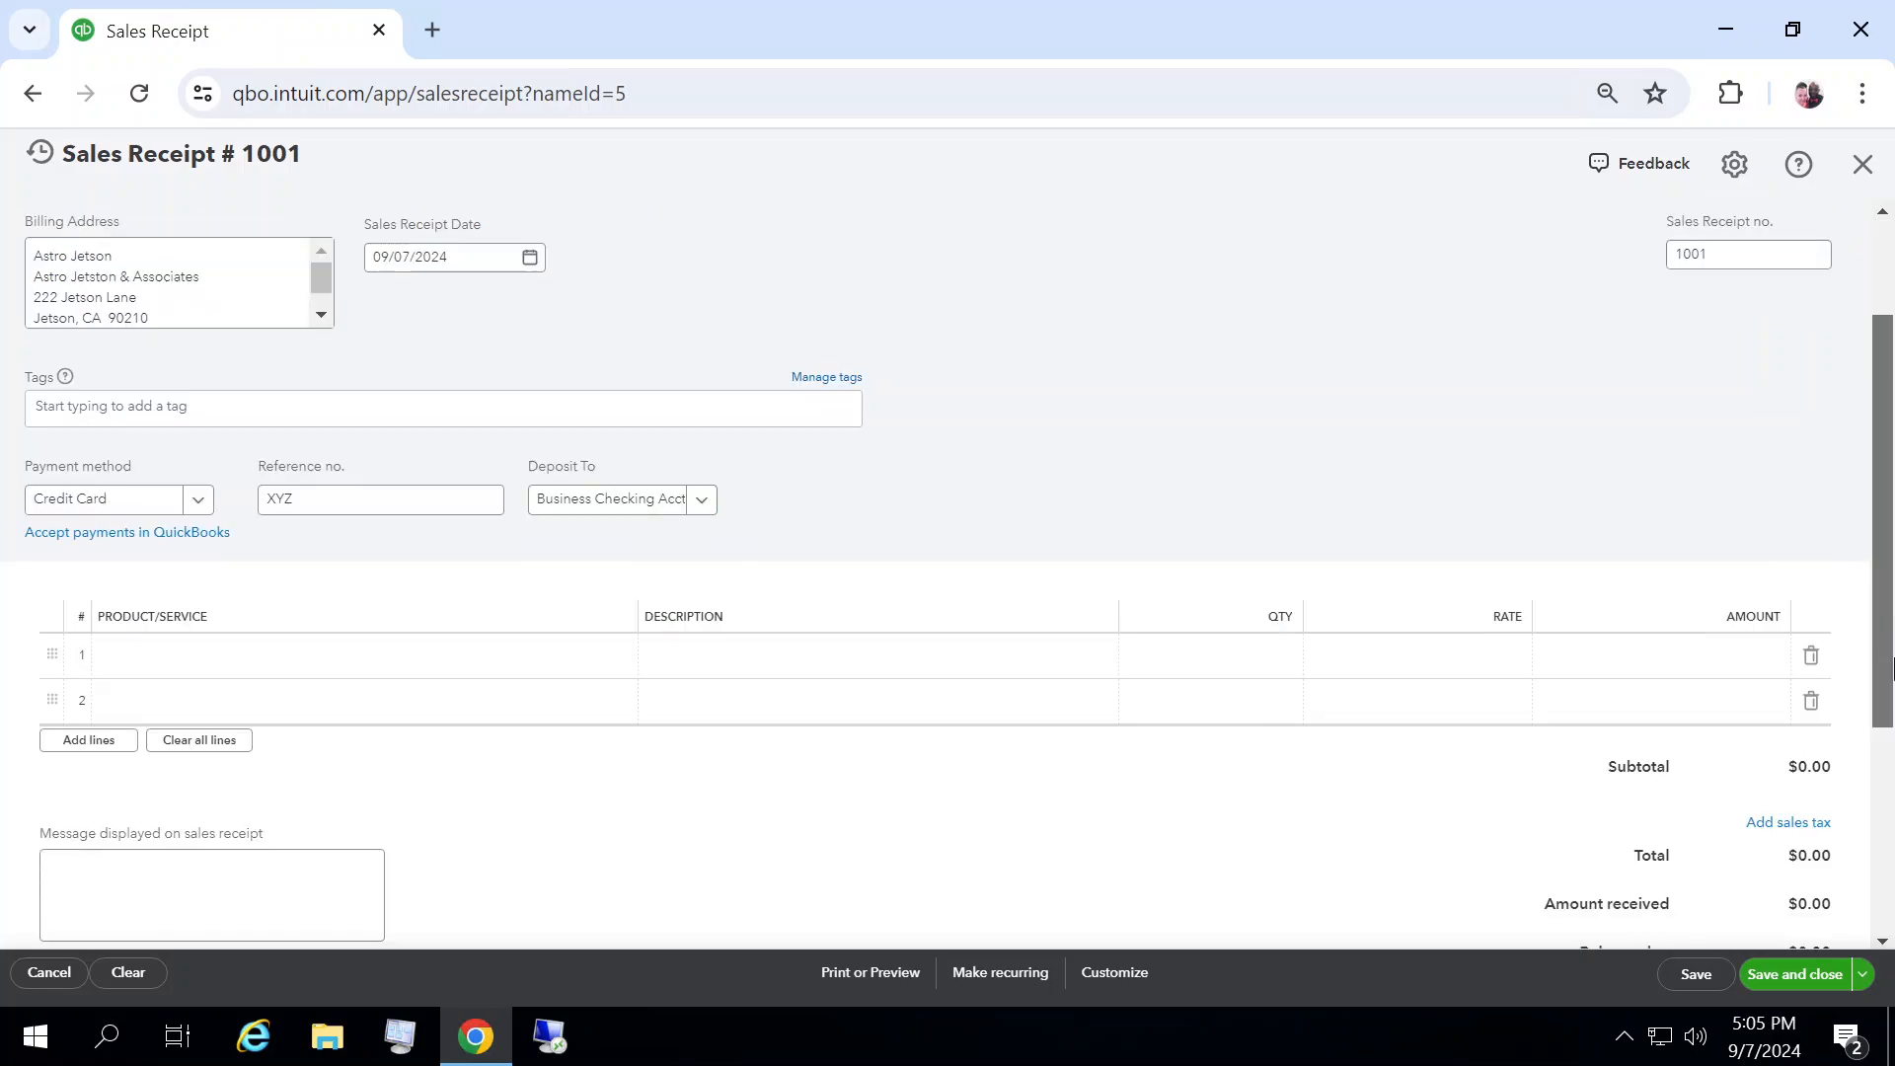
left_click(184, 654)
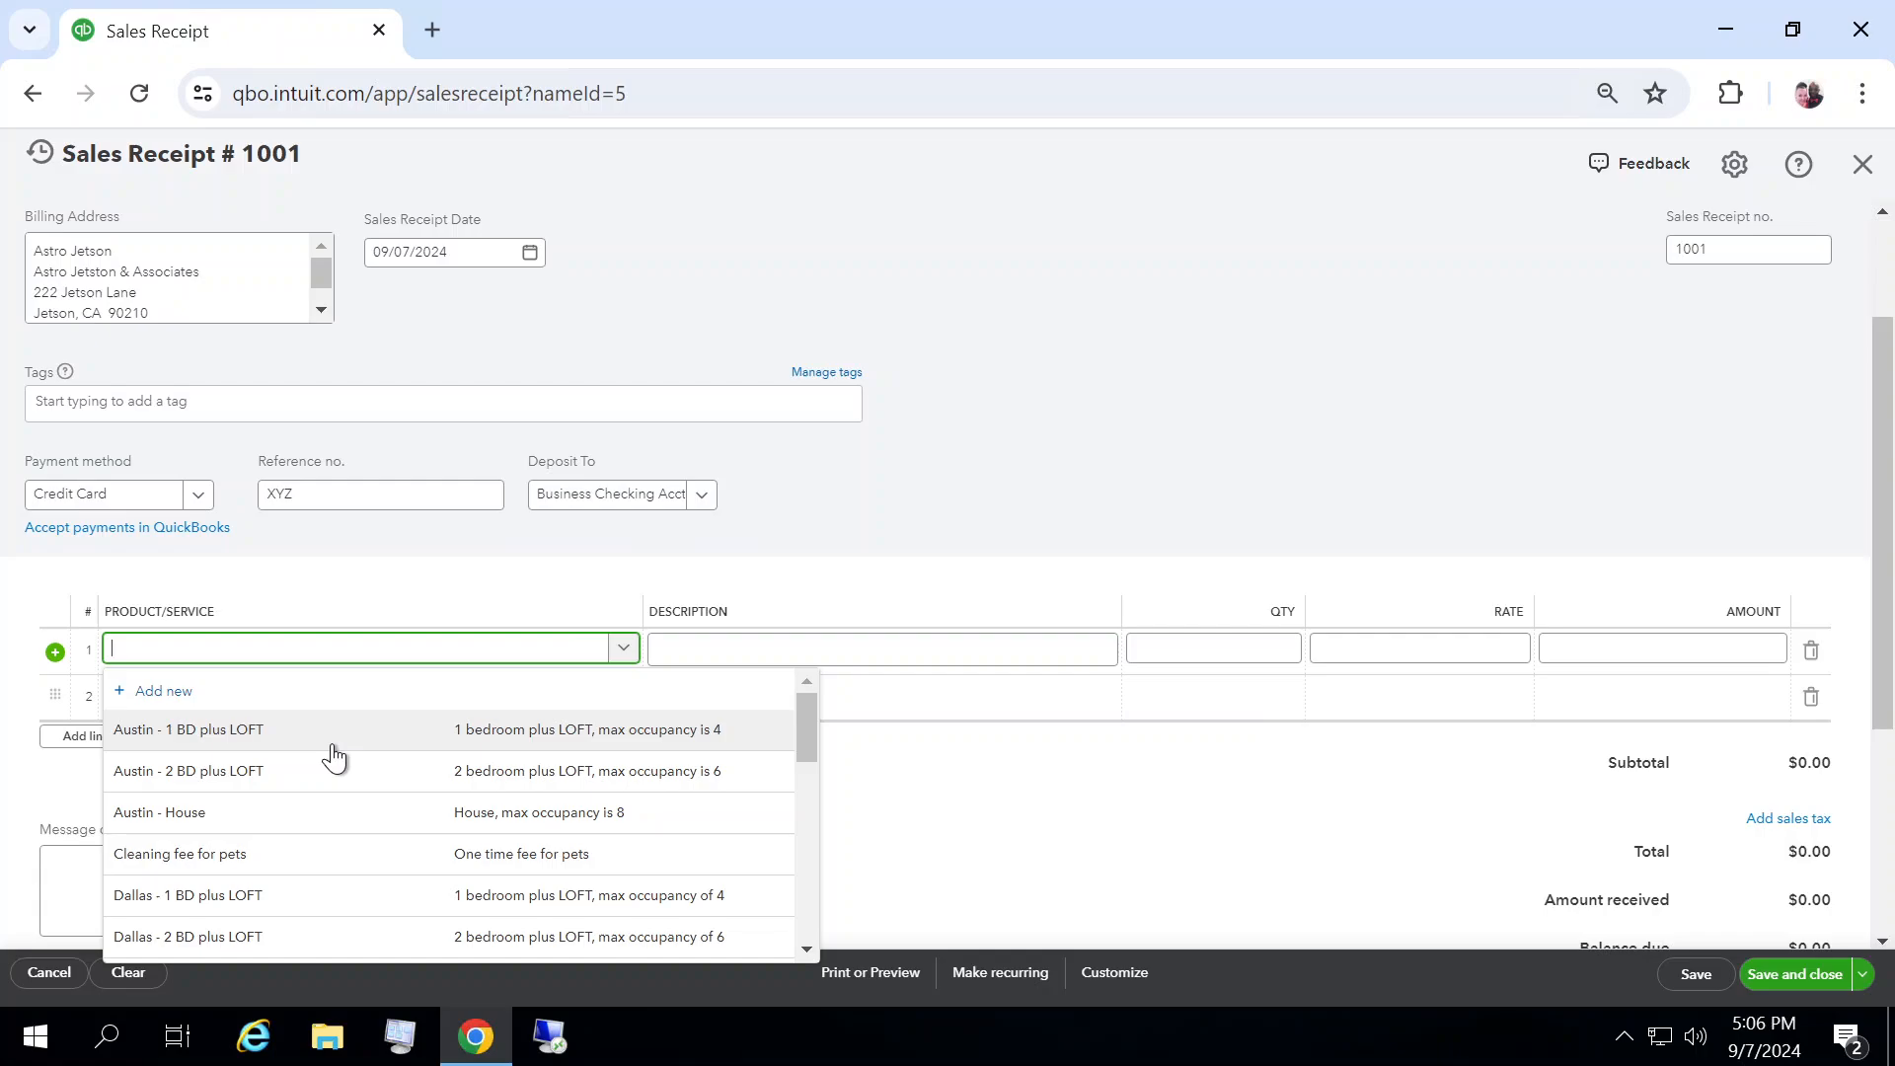
left_click(179, 813)
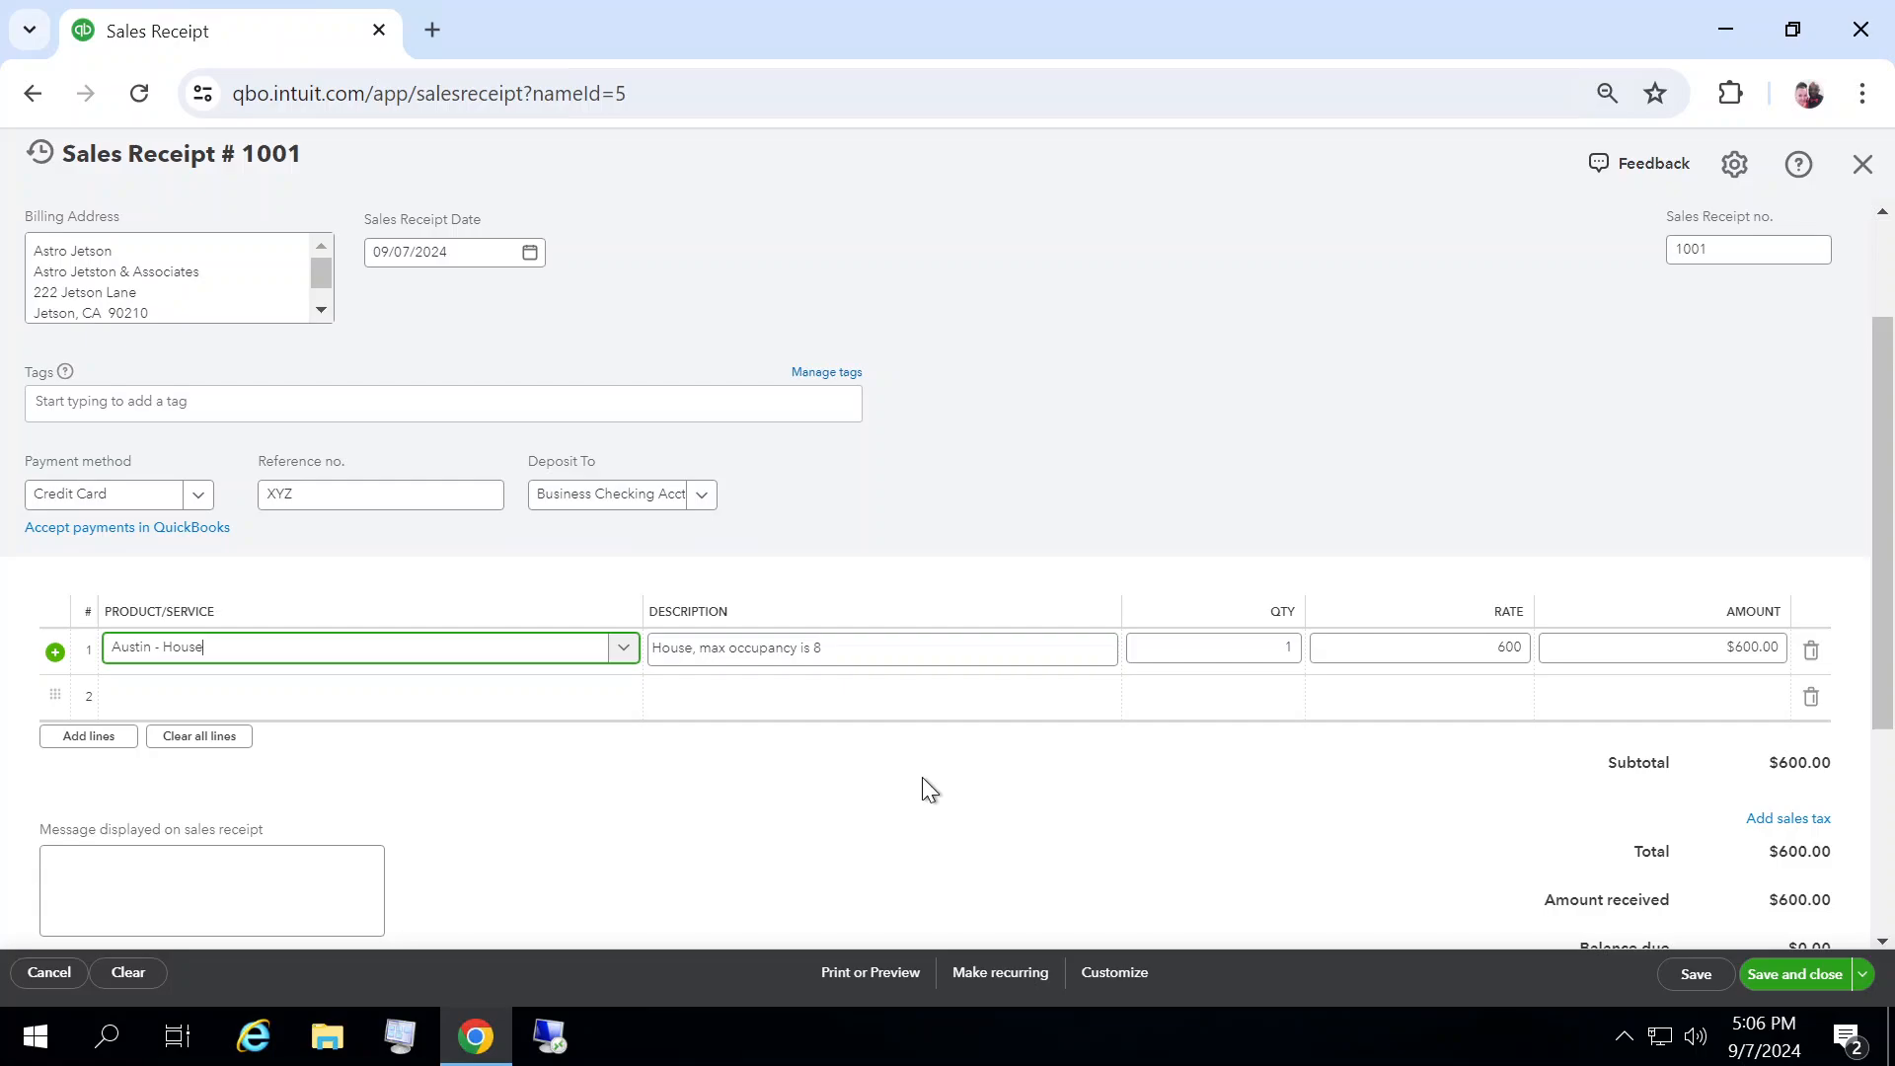
key("Tab")
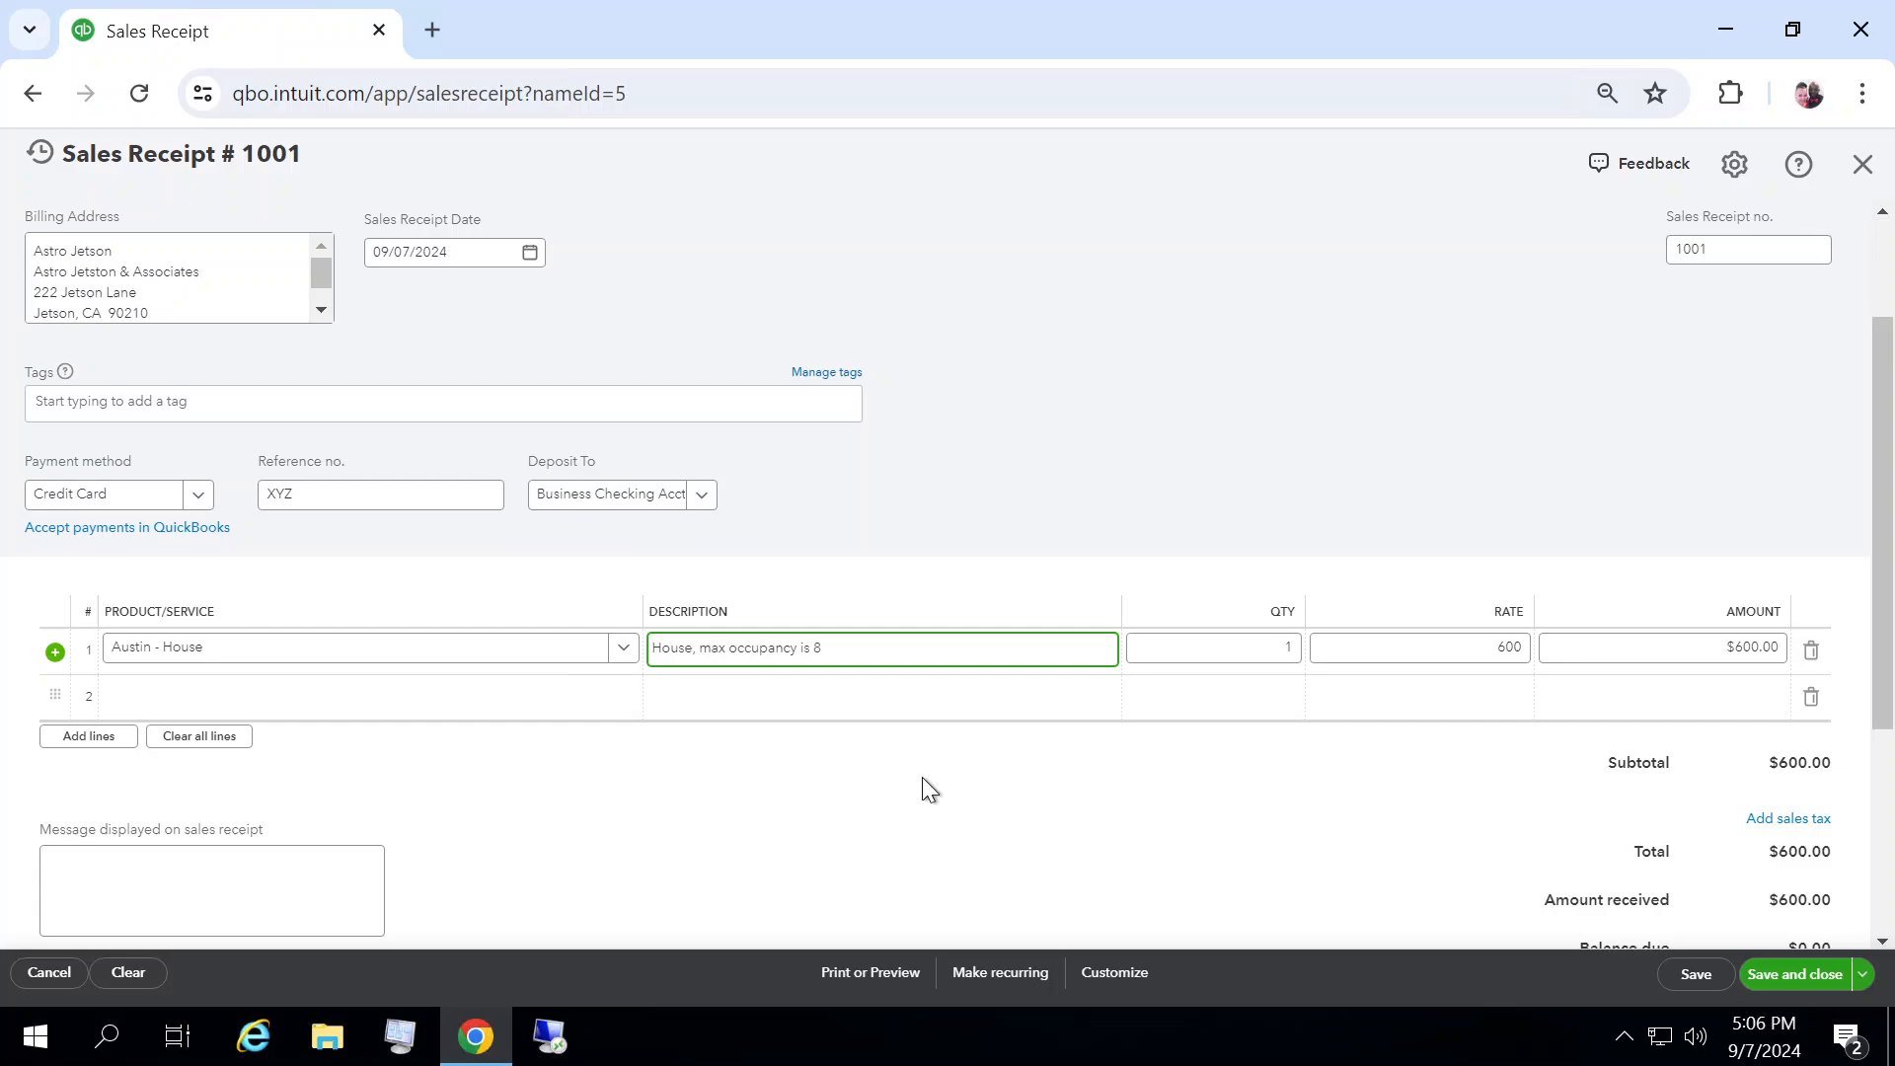
left_click_drag(837, 648, 655, 649)
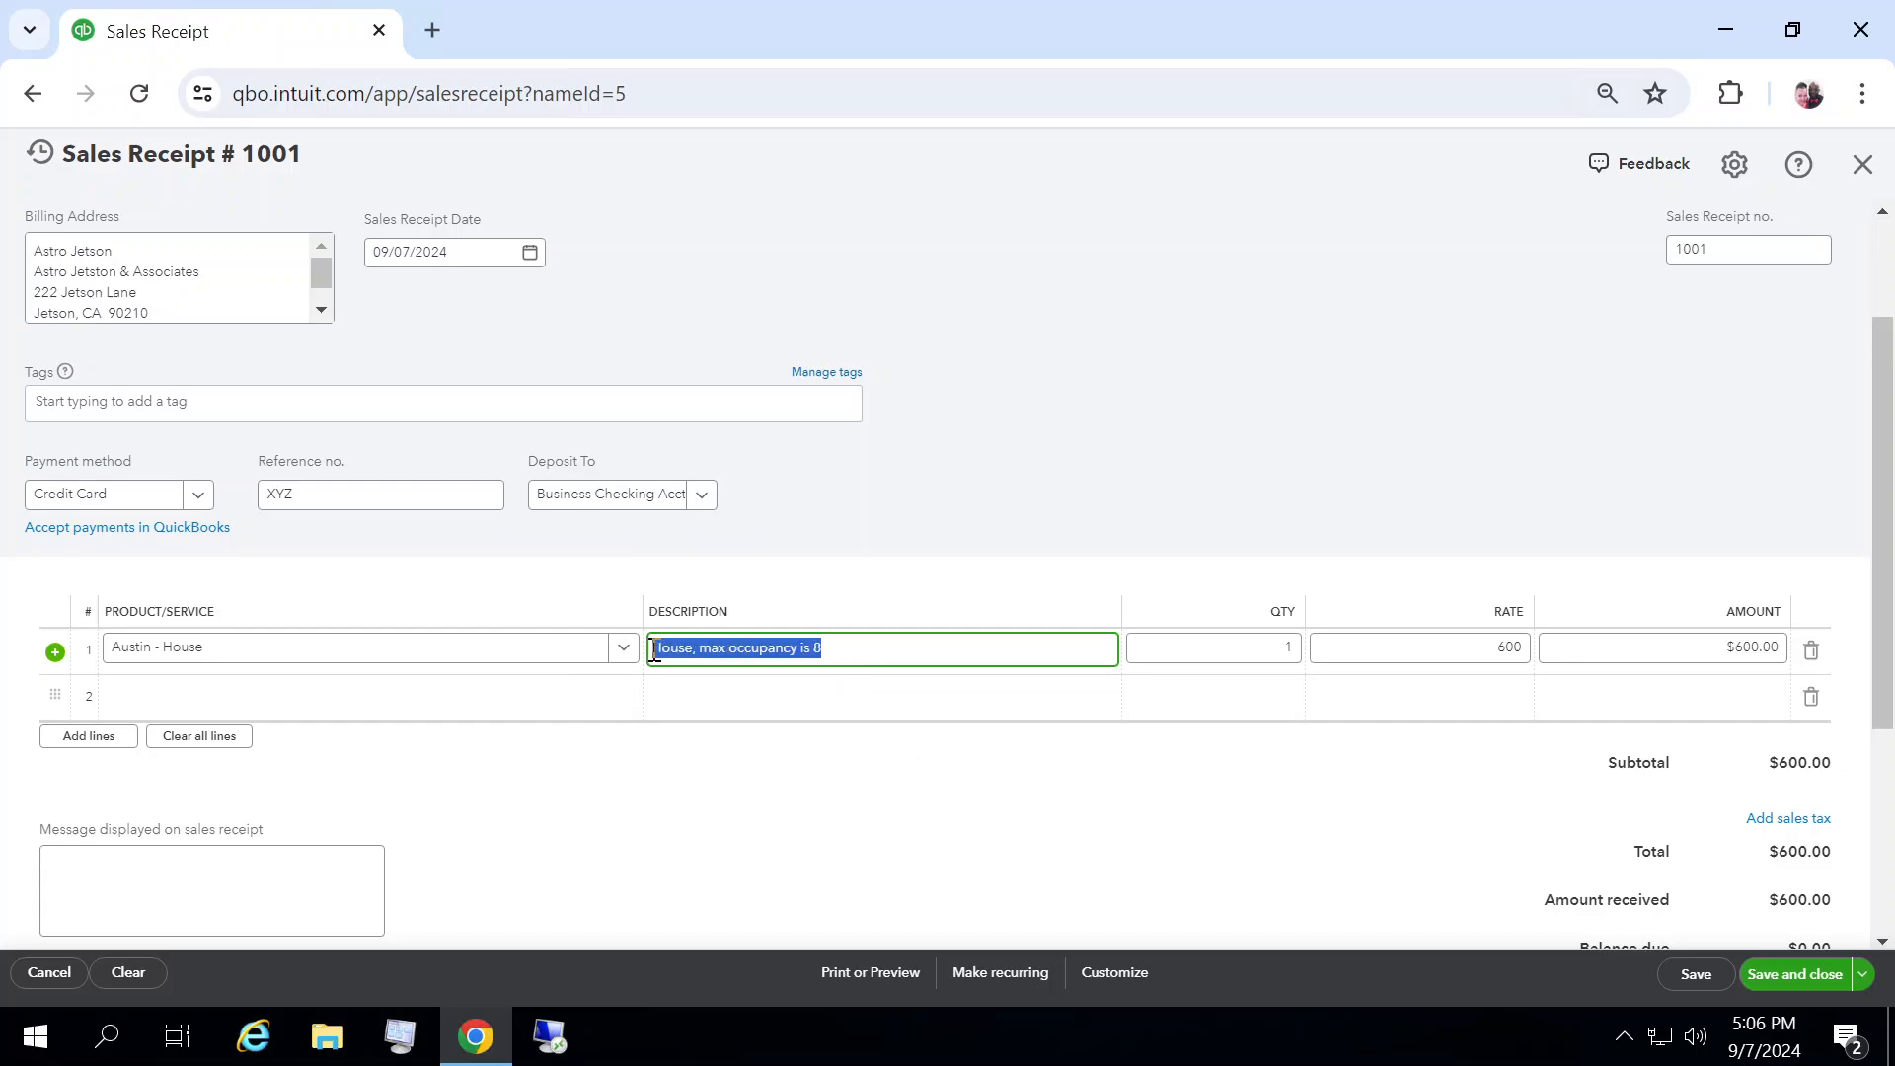
key("BackSpace")
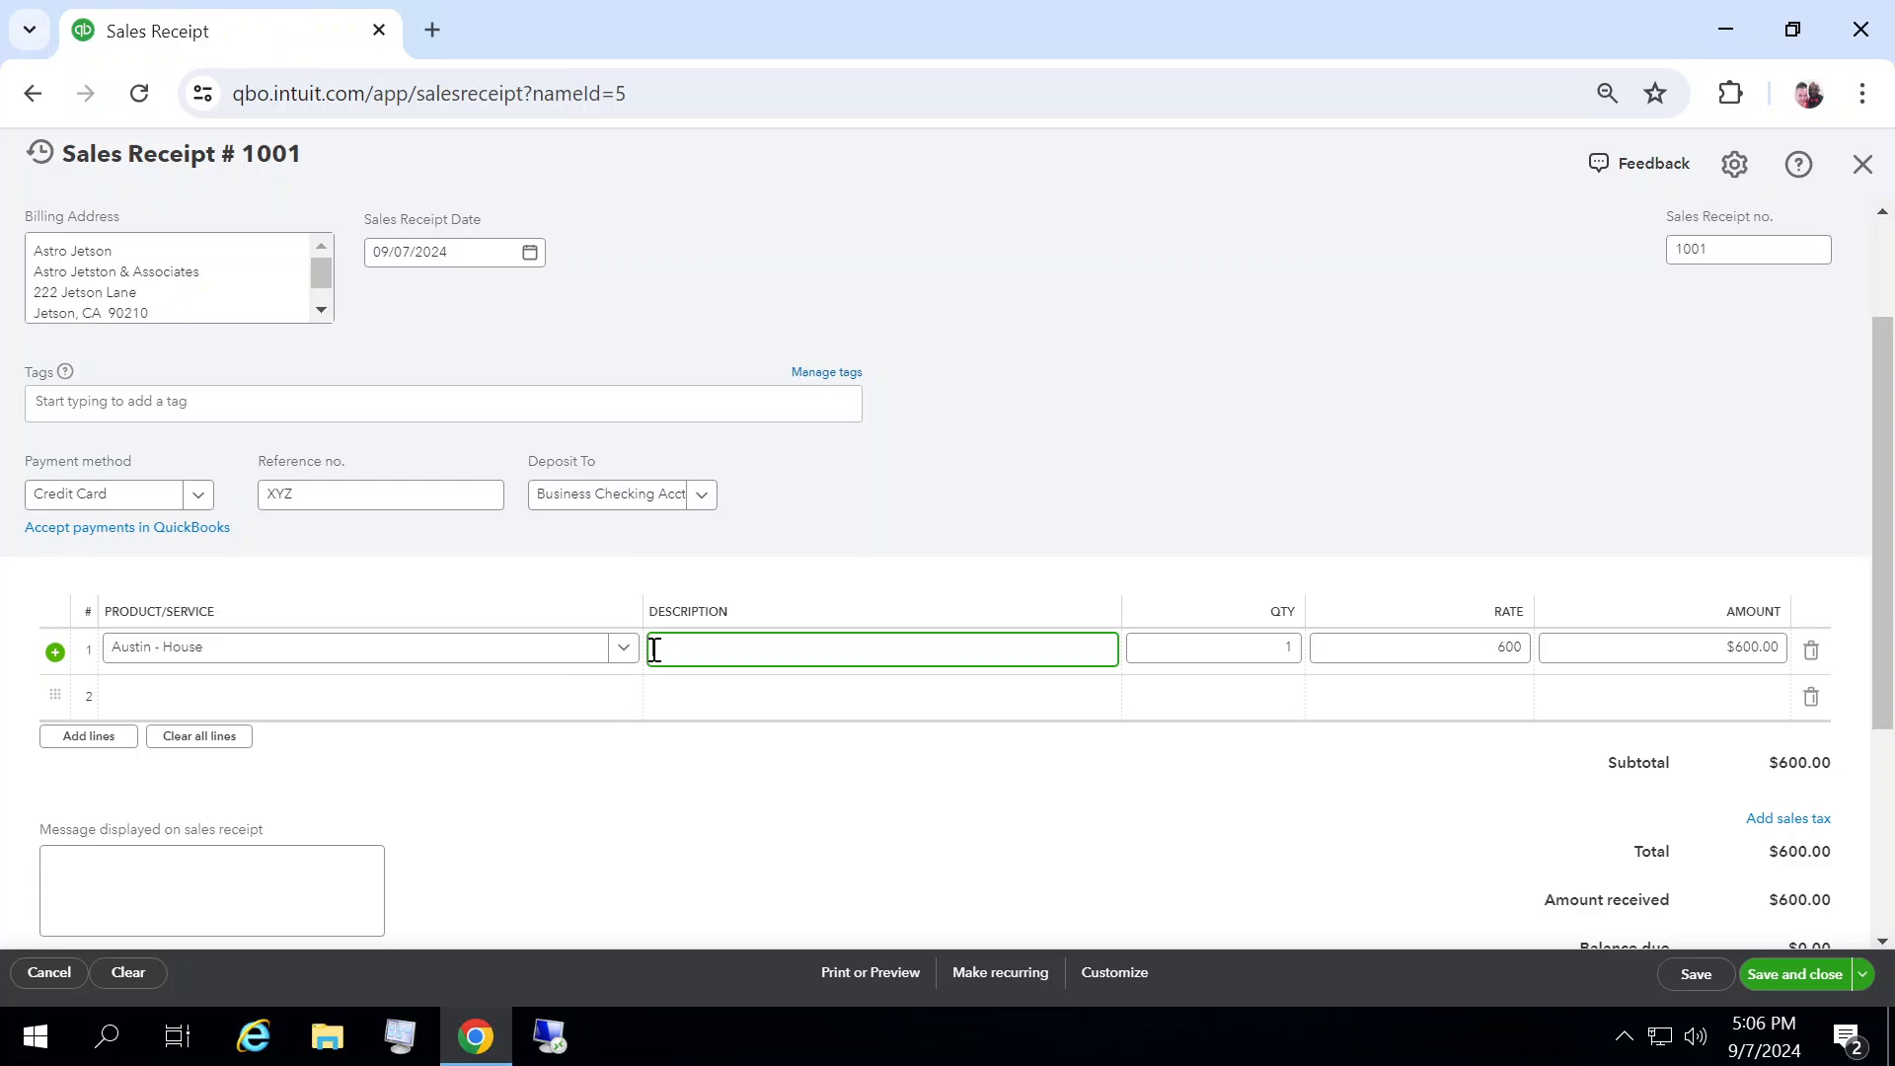
type("Sales Conference: 7/26")
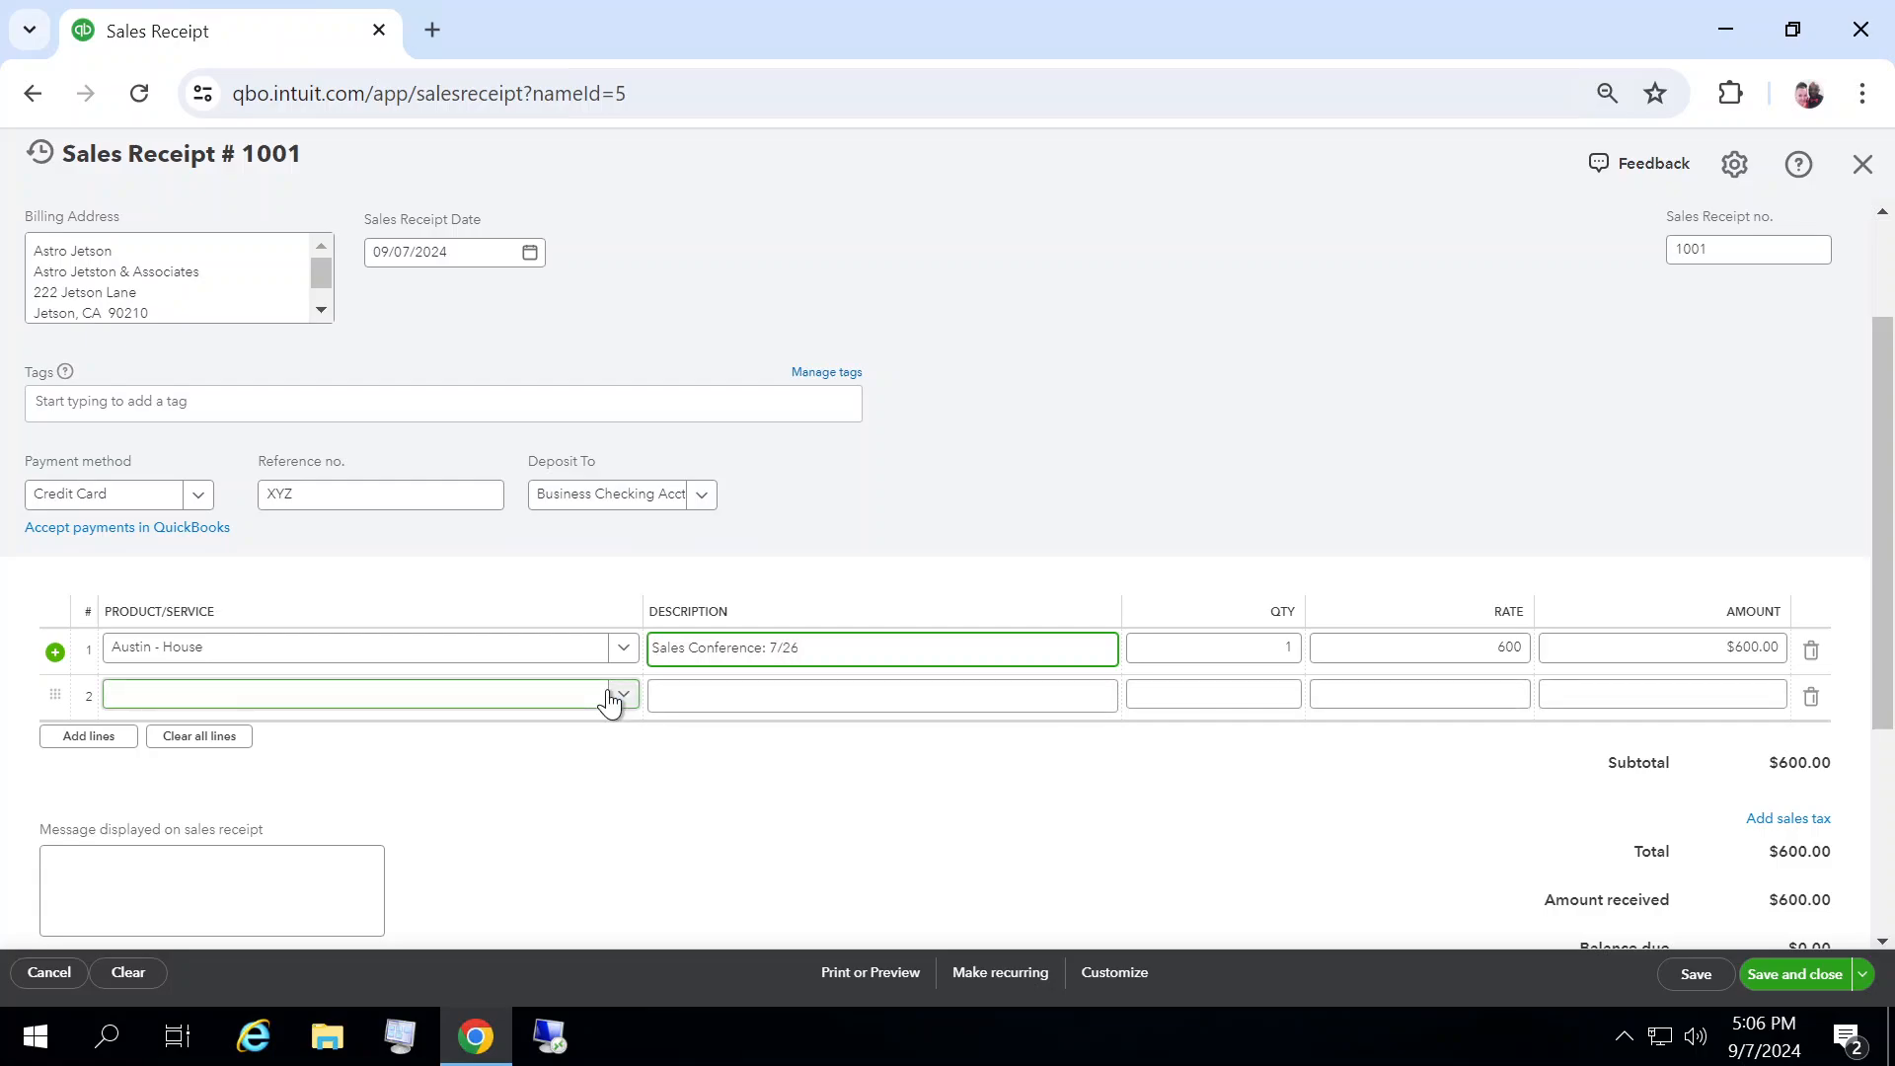
type(" - 7/30")
Set the rate of the Austin - House line to 3,000.00, keeping the quantity at 1.
key("Tab")
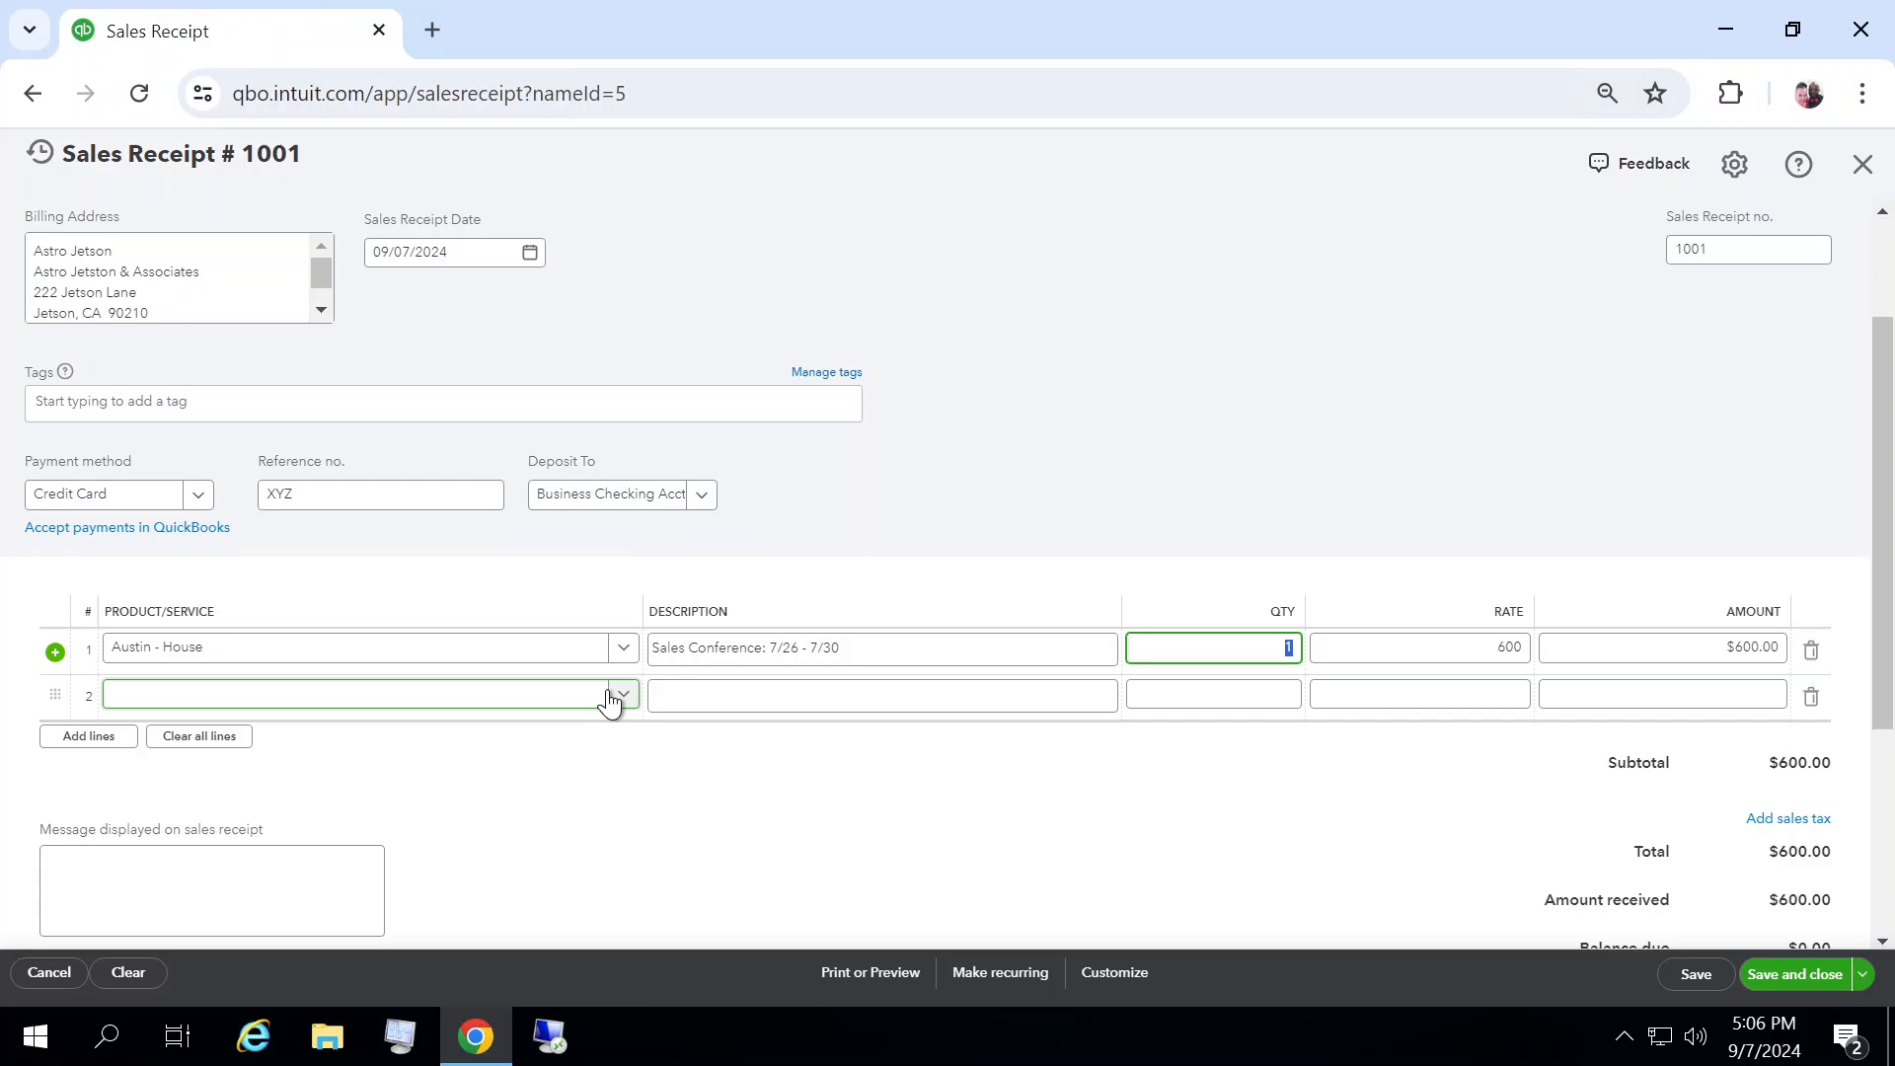
key("Tab")
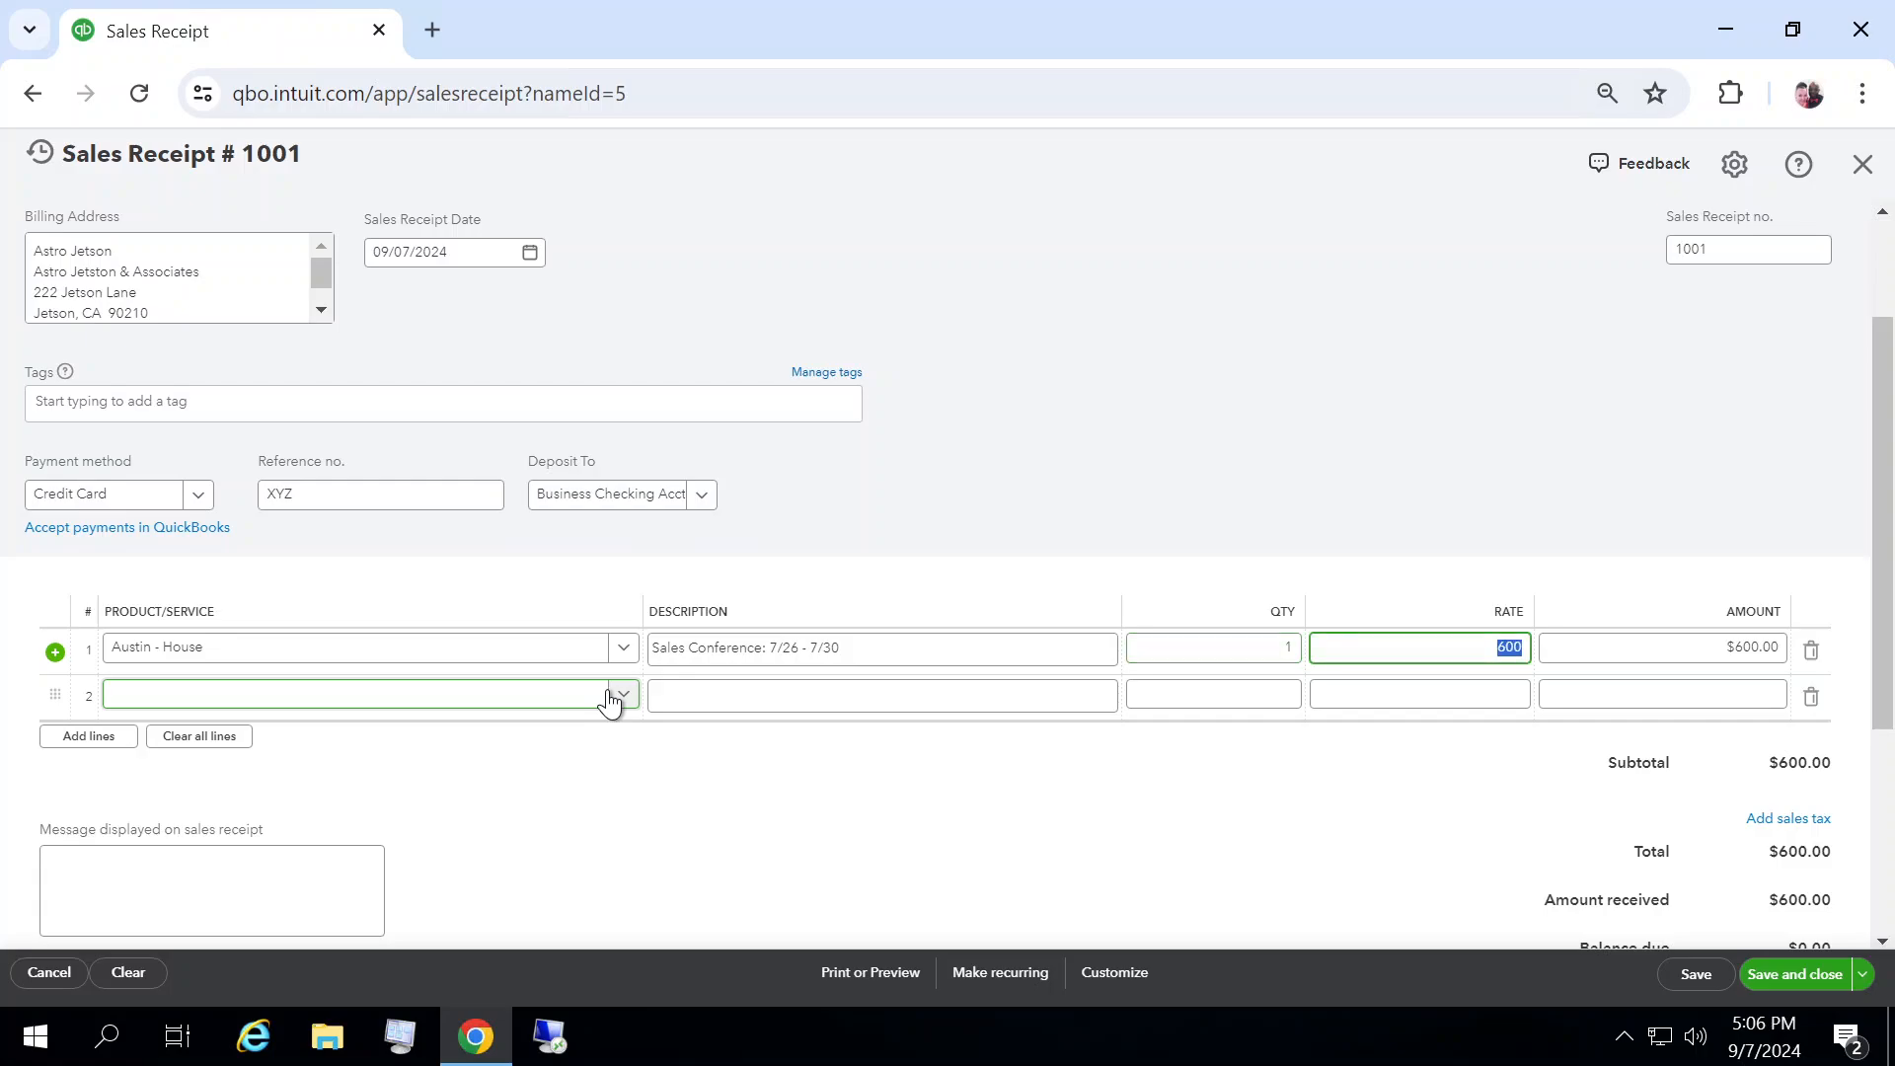
type("3,000.00")
key("Tab")
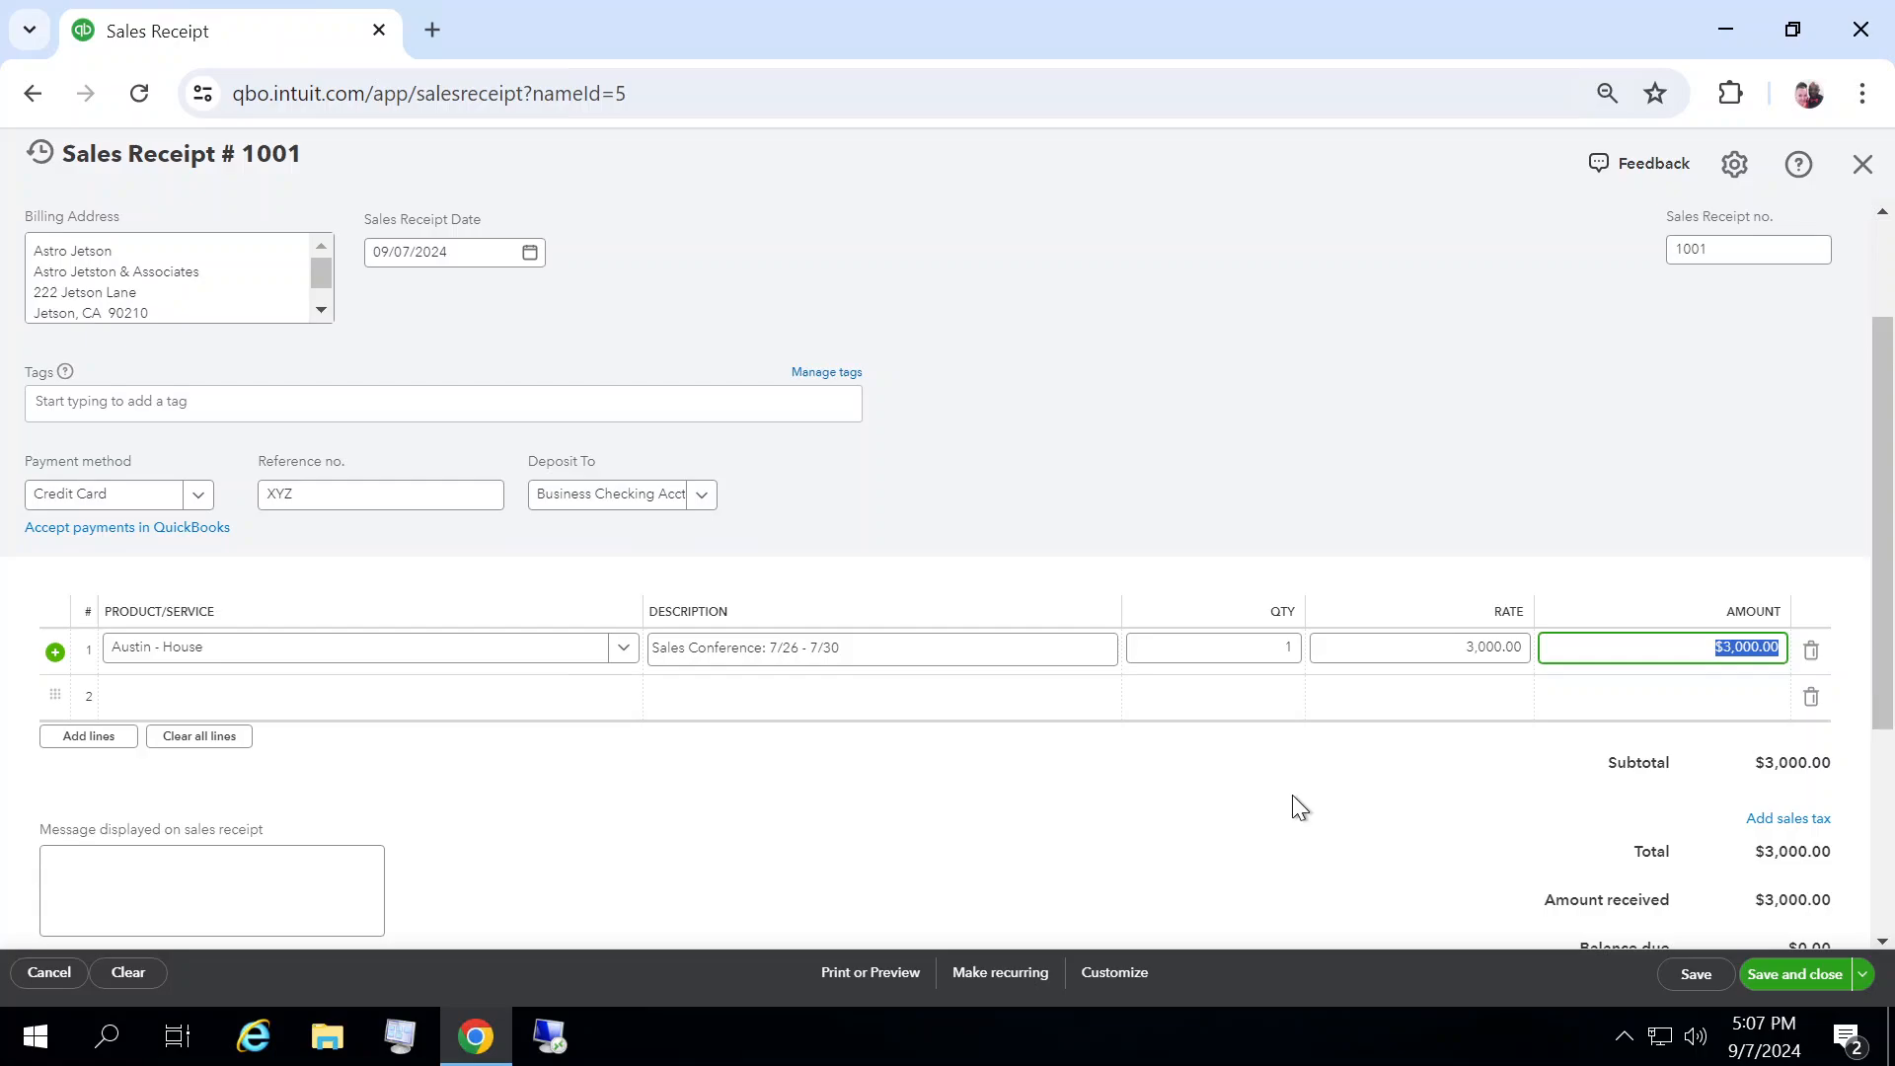
Add the receipt message "Cancellation must be done within 48 hours or payment is NON-REFUNDABLE. We appreciate your business." and save and close the receipt.
left_click(221, 866)
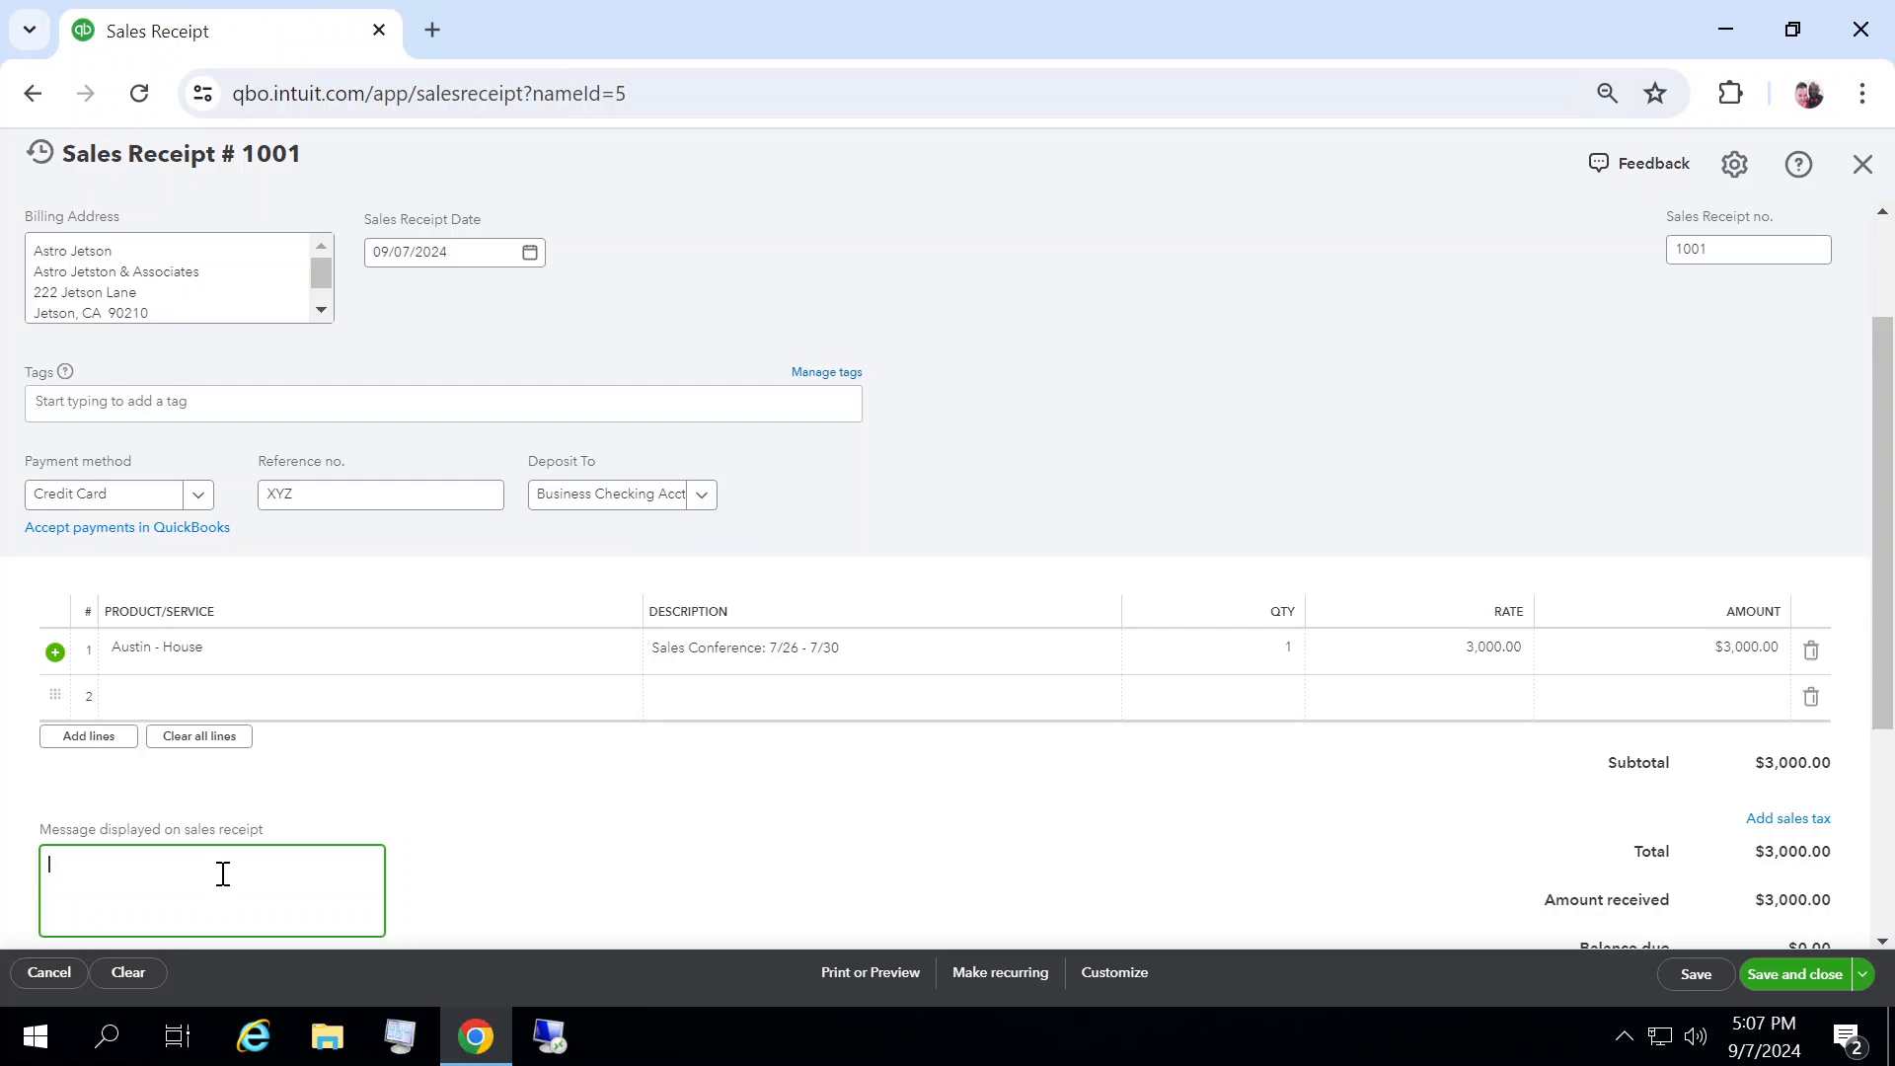
type("Cr")
type("ncellation m")
type("ust be done")
type(" within 48 ho")
type("urs or payme")
type("nt is NON-R")
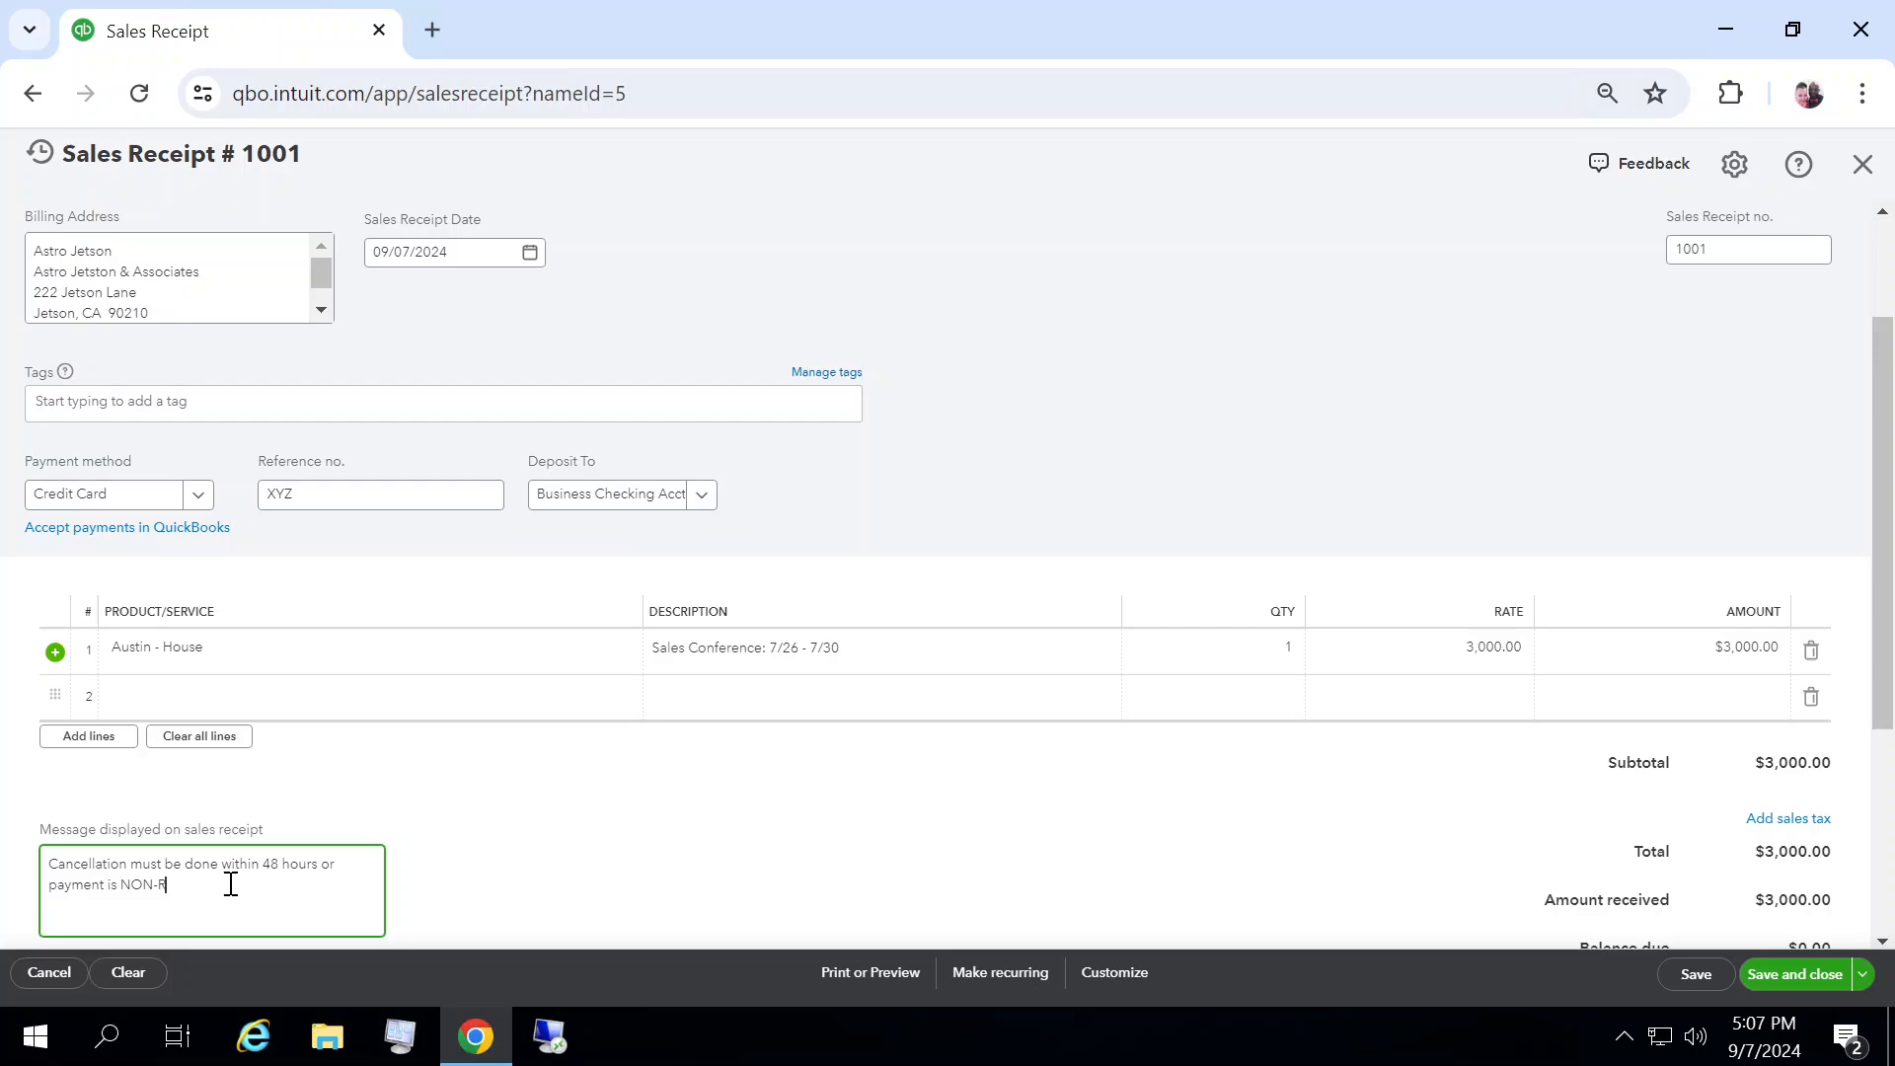
type("EFUNDABLE. We appreciate your business.")
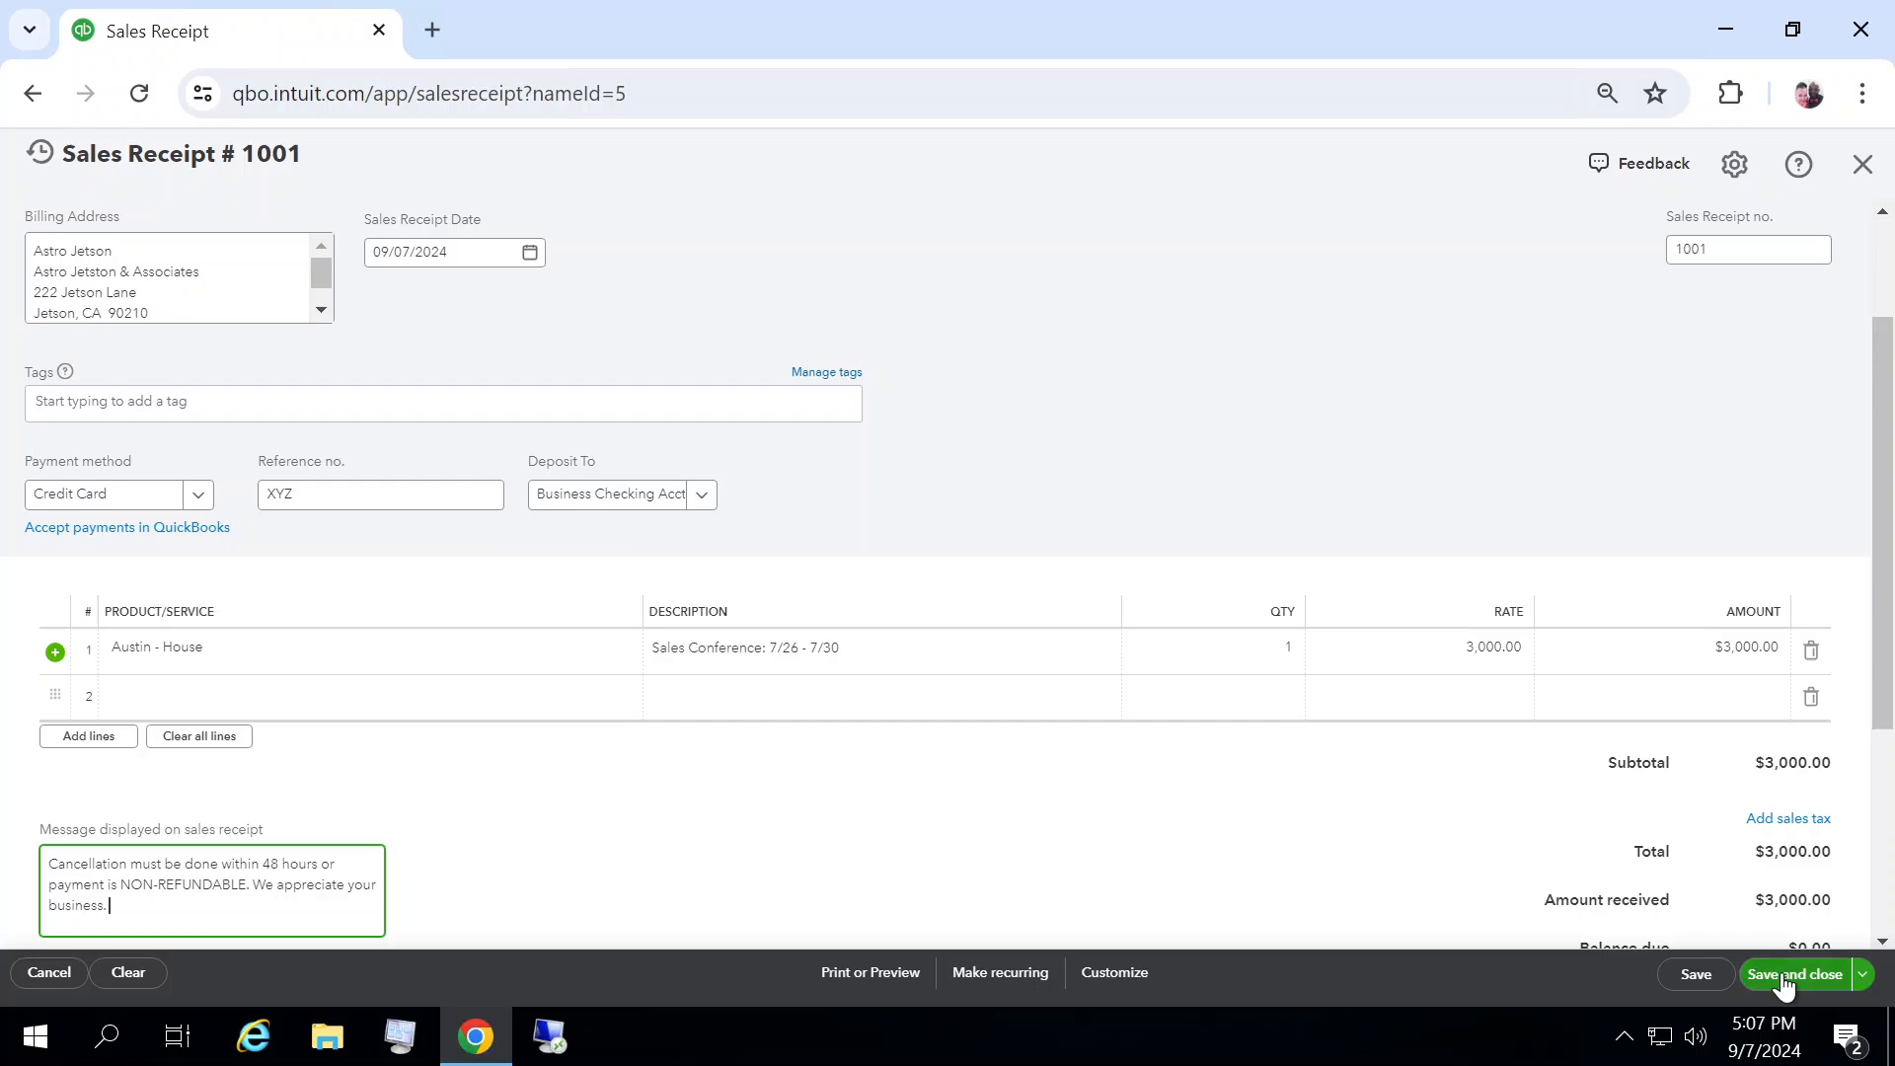
left_click(1862, 978)
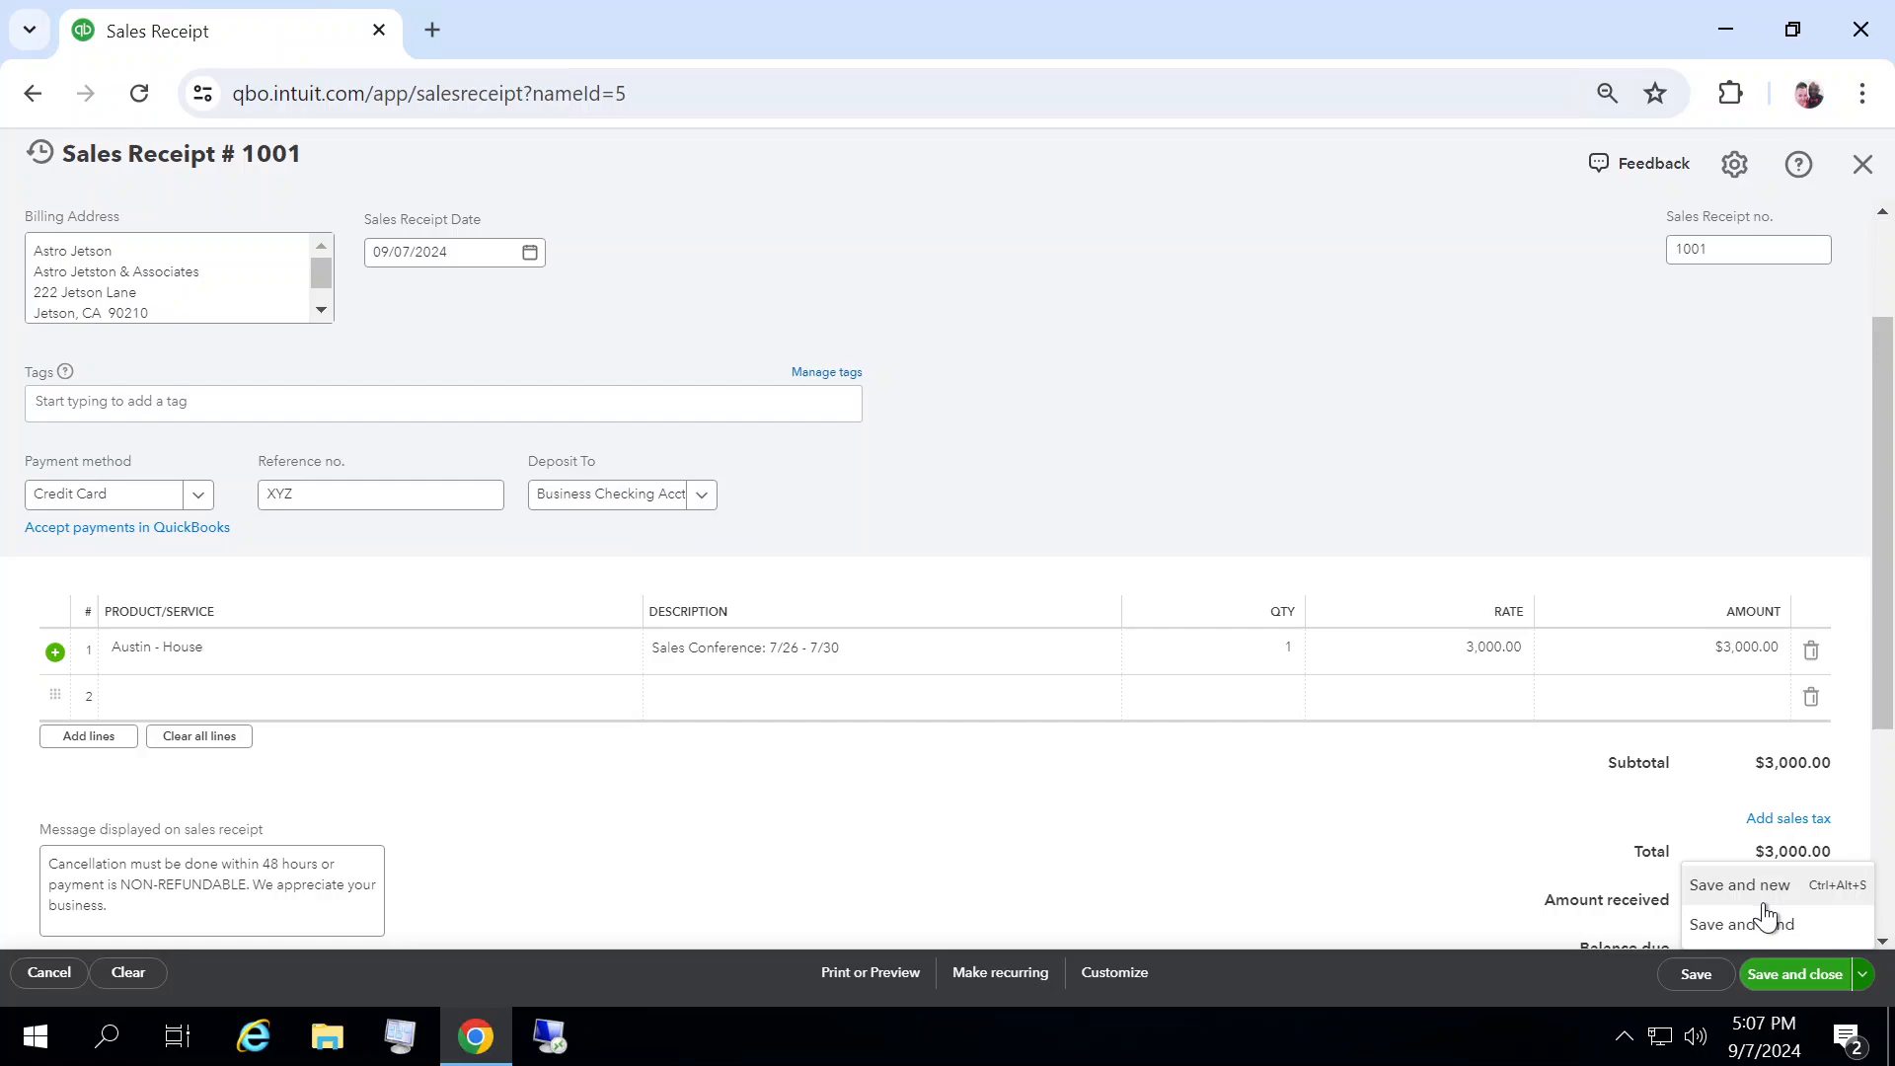
left_click(1791, 977)
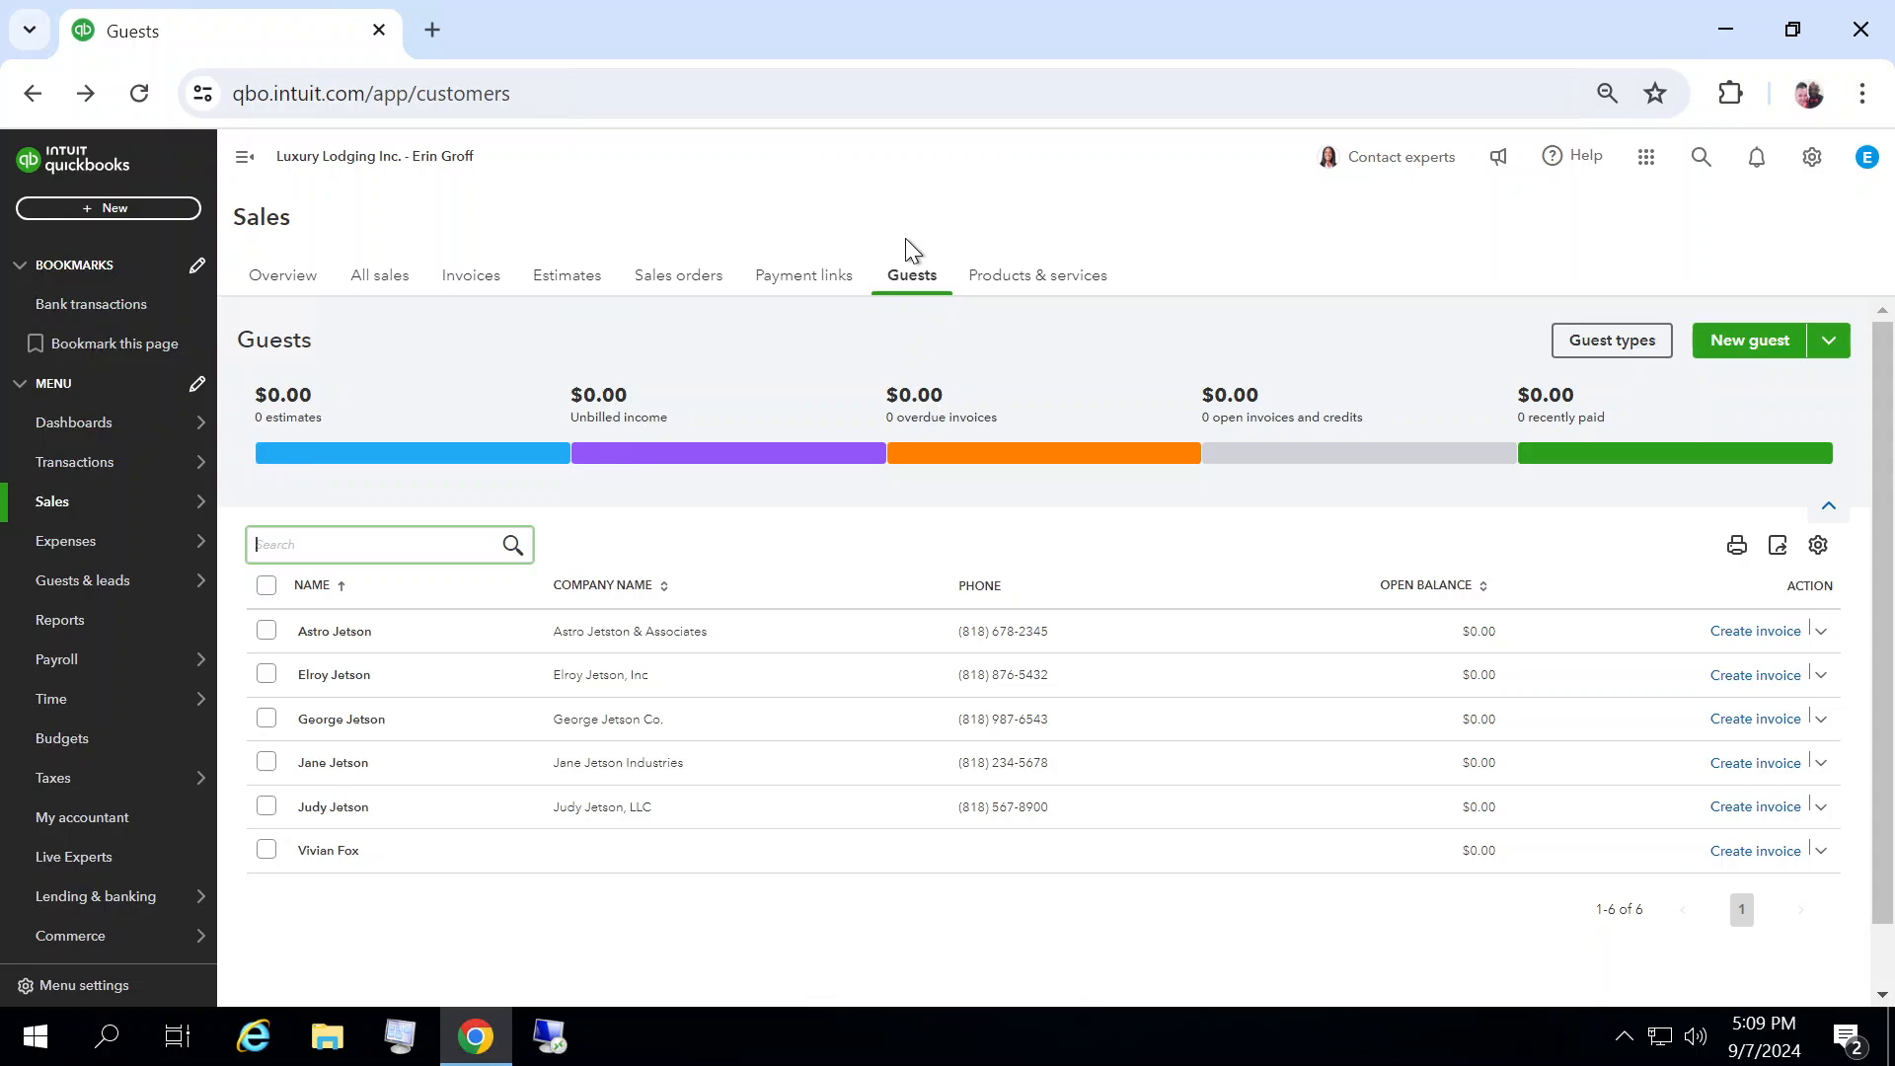
Check the saved sales receipt in the list of all sales transactions, dismissing the feature tour.
left_click(364, 289)
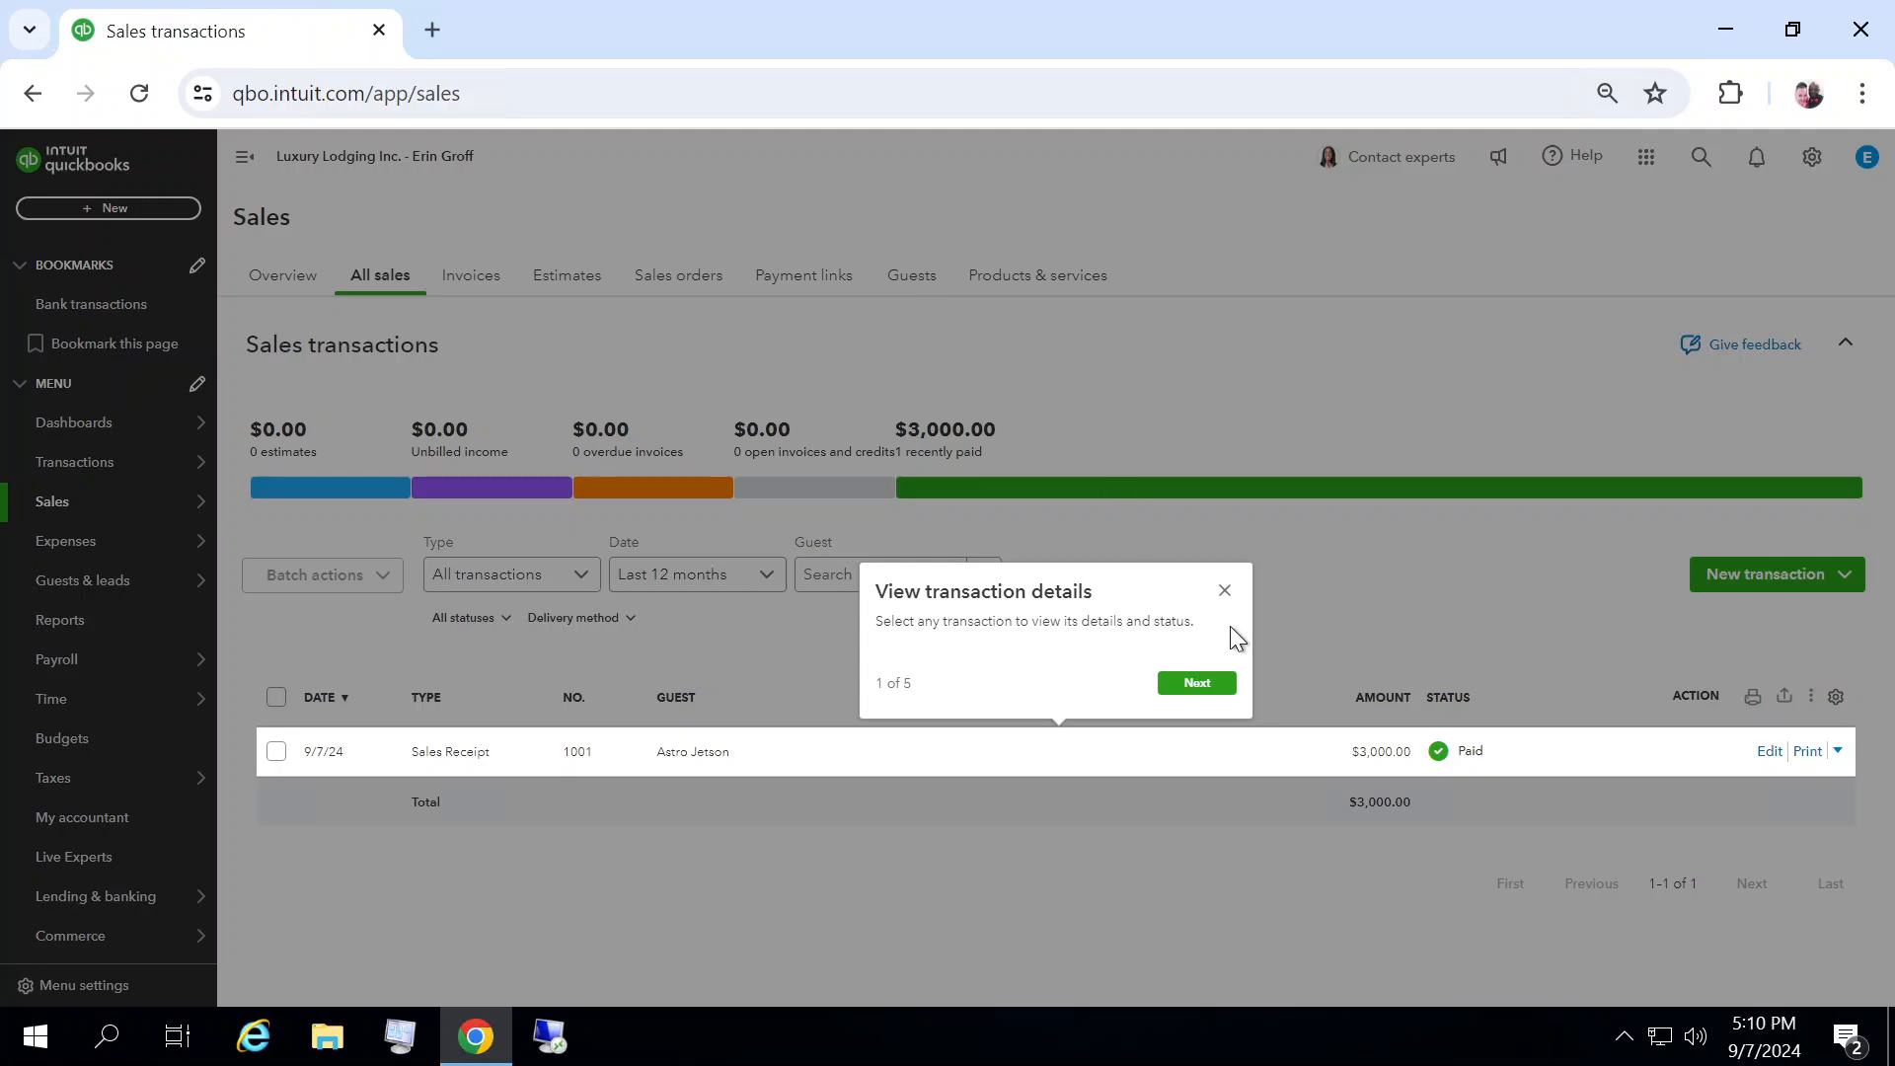
left_click(1224, 591)
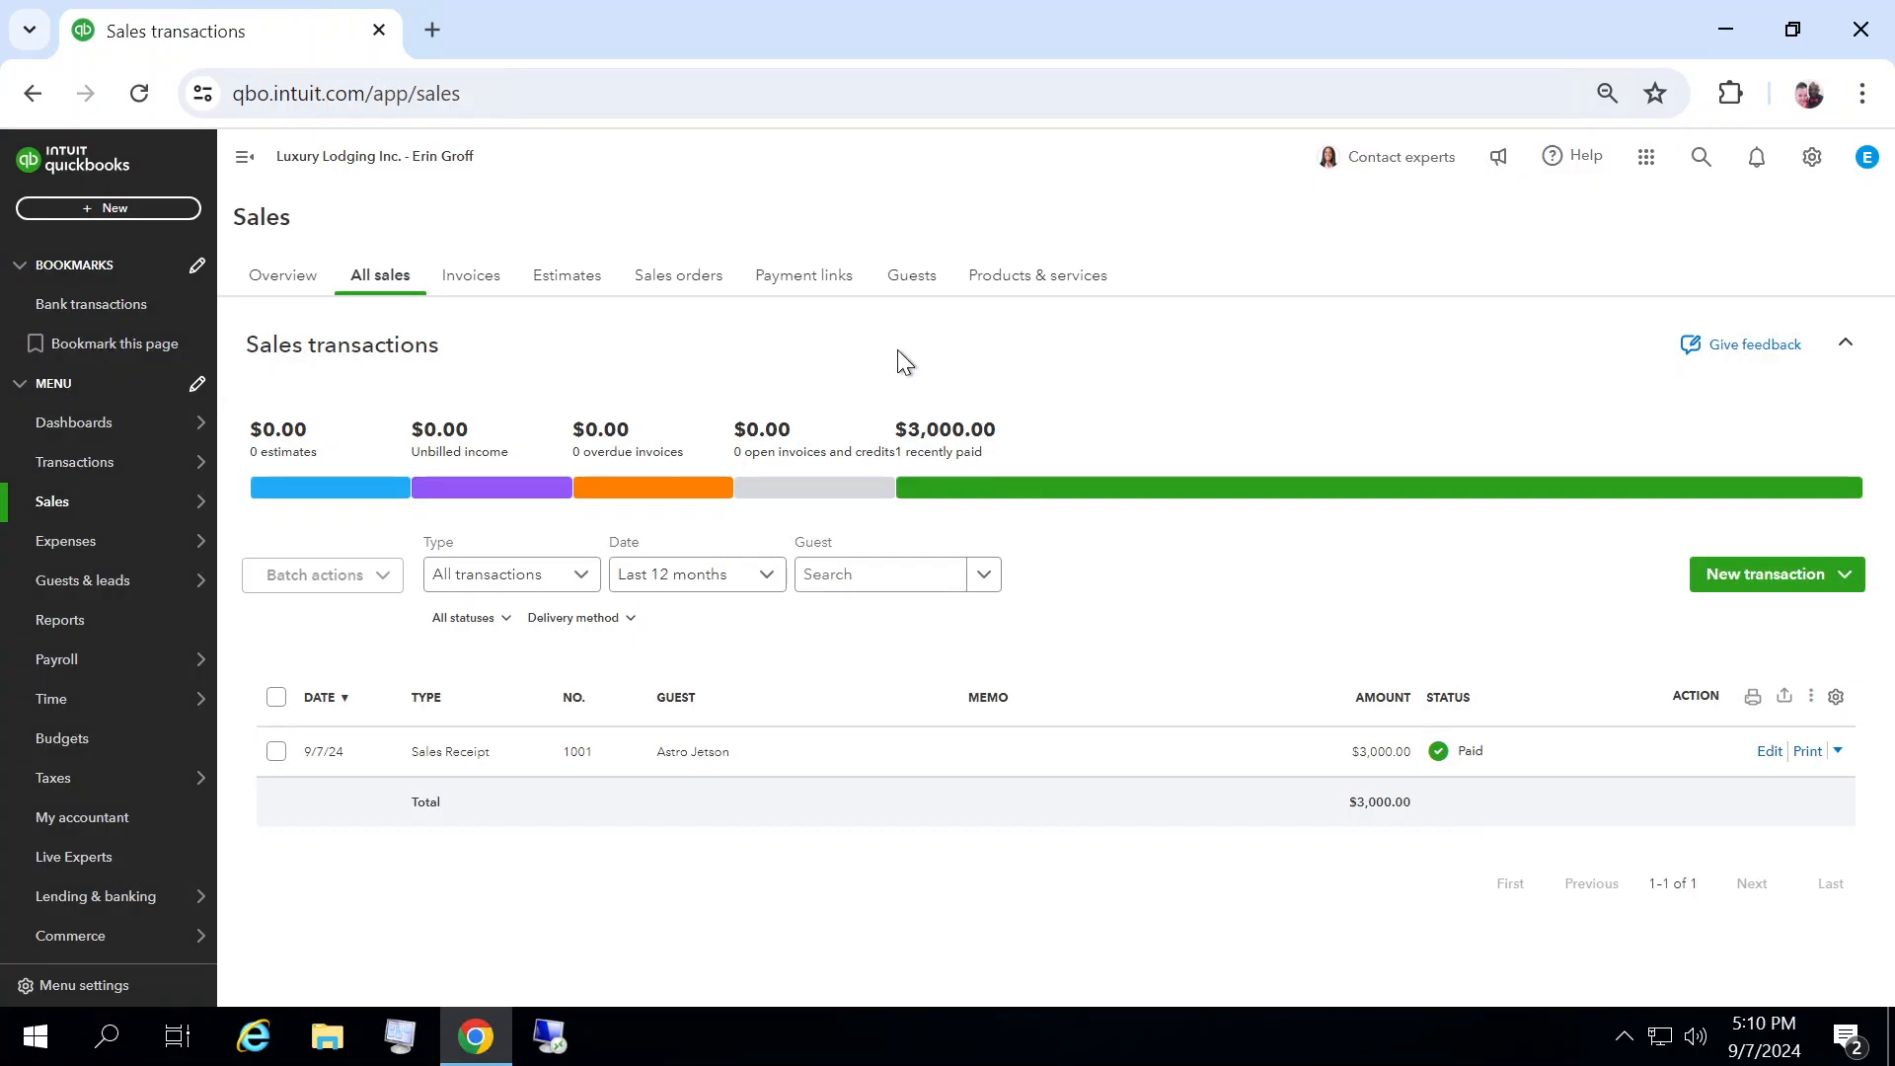
Start an invoice for the third guest in the guest list and add Malibu - 1 BD plus LOFT as its first line.
left_click(928, 293)
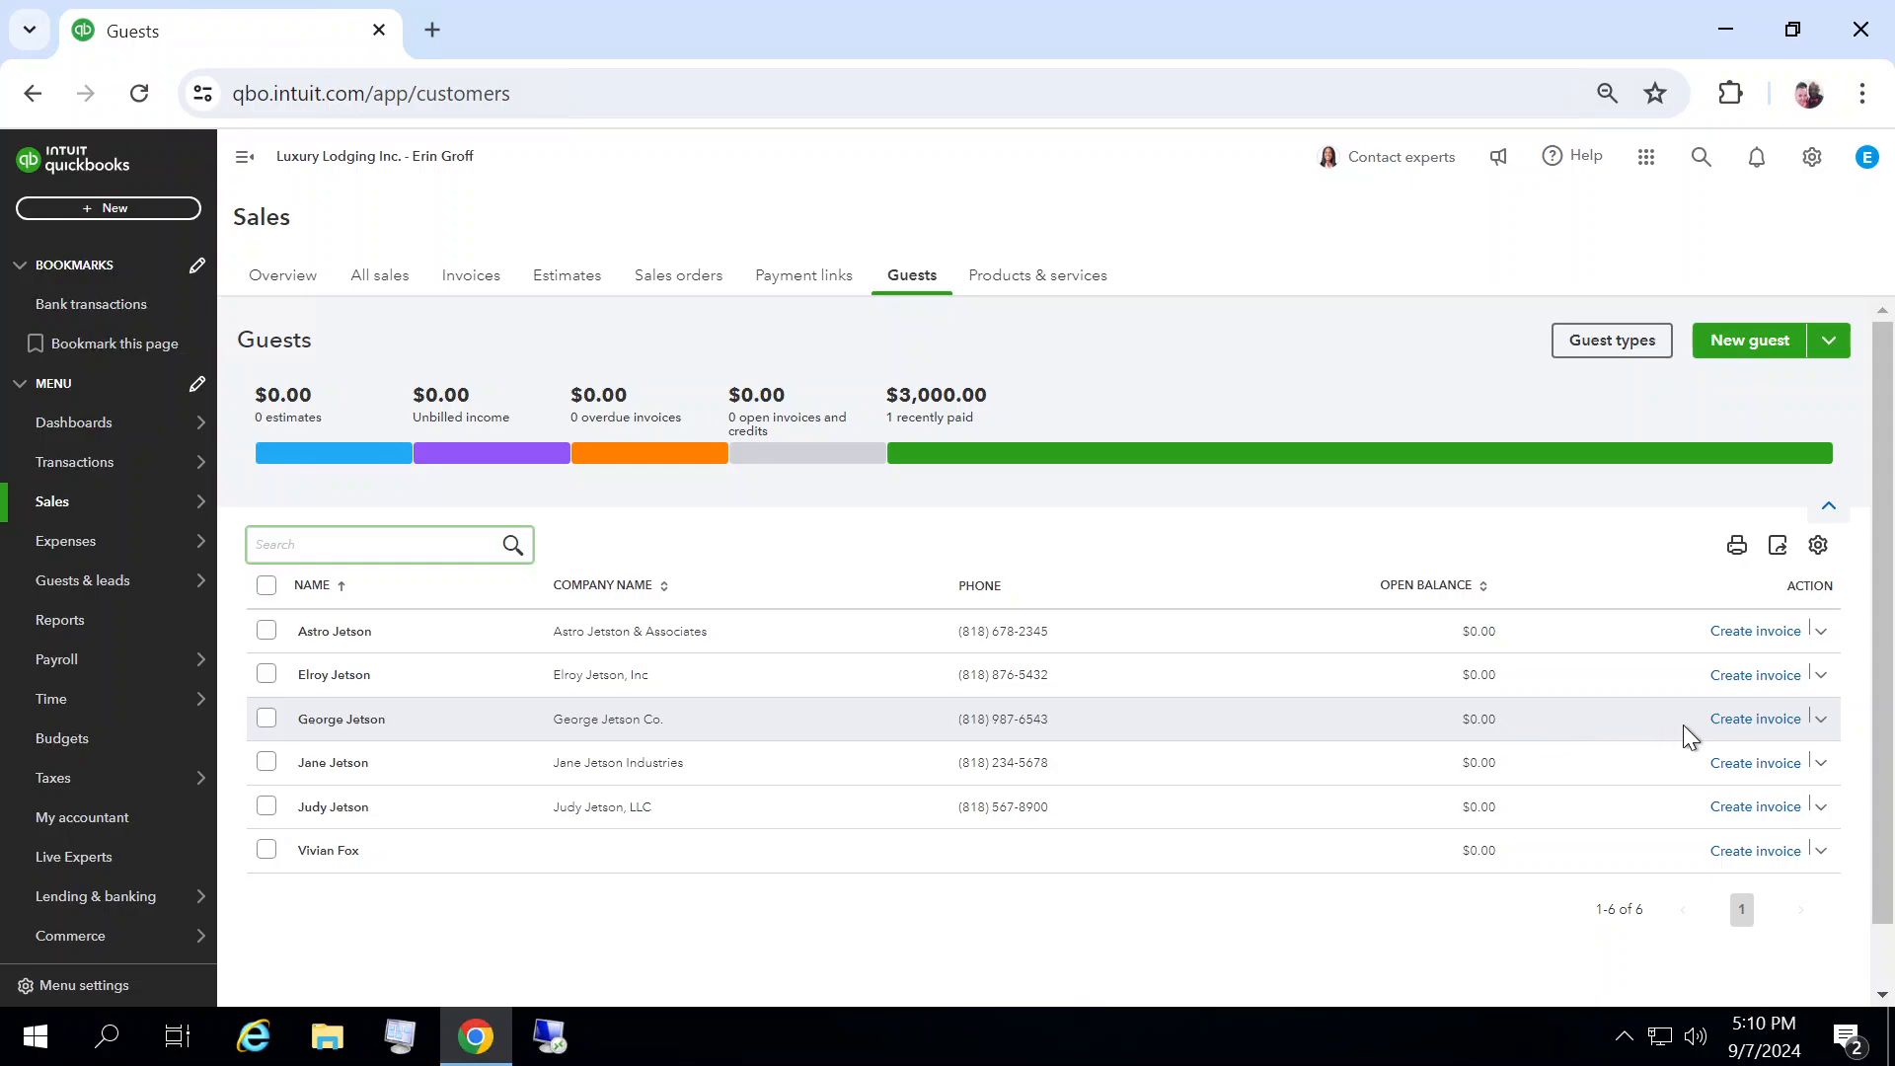
left_click(1749, 724)
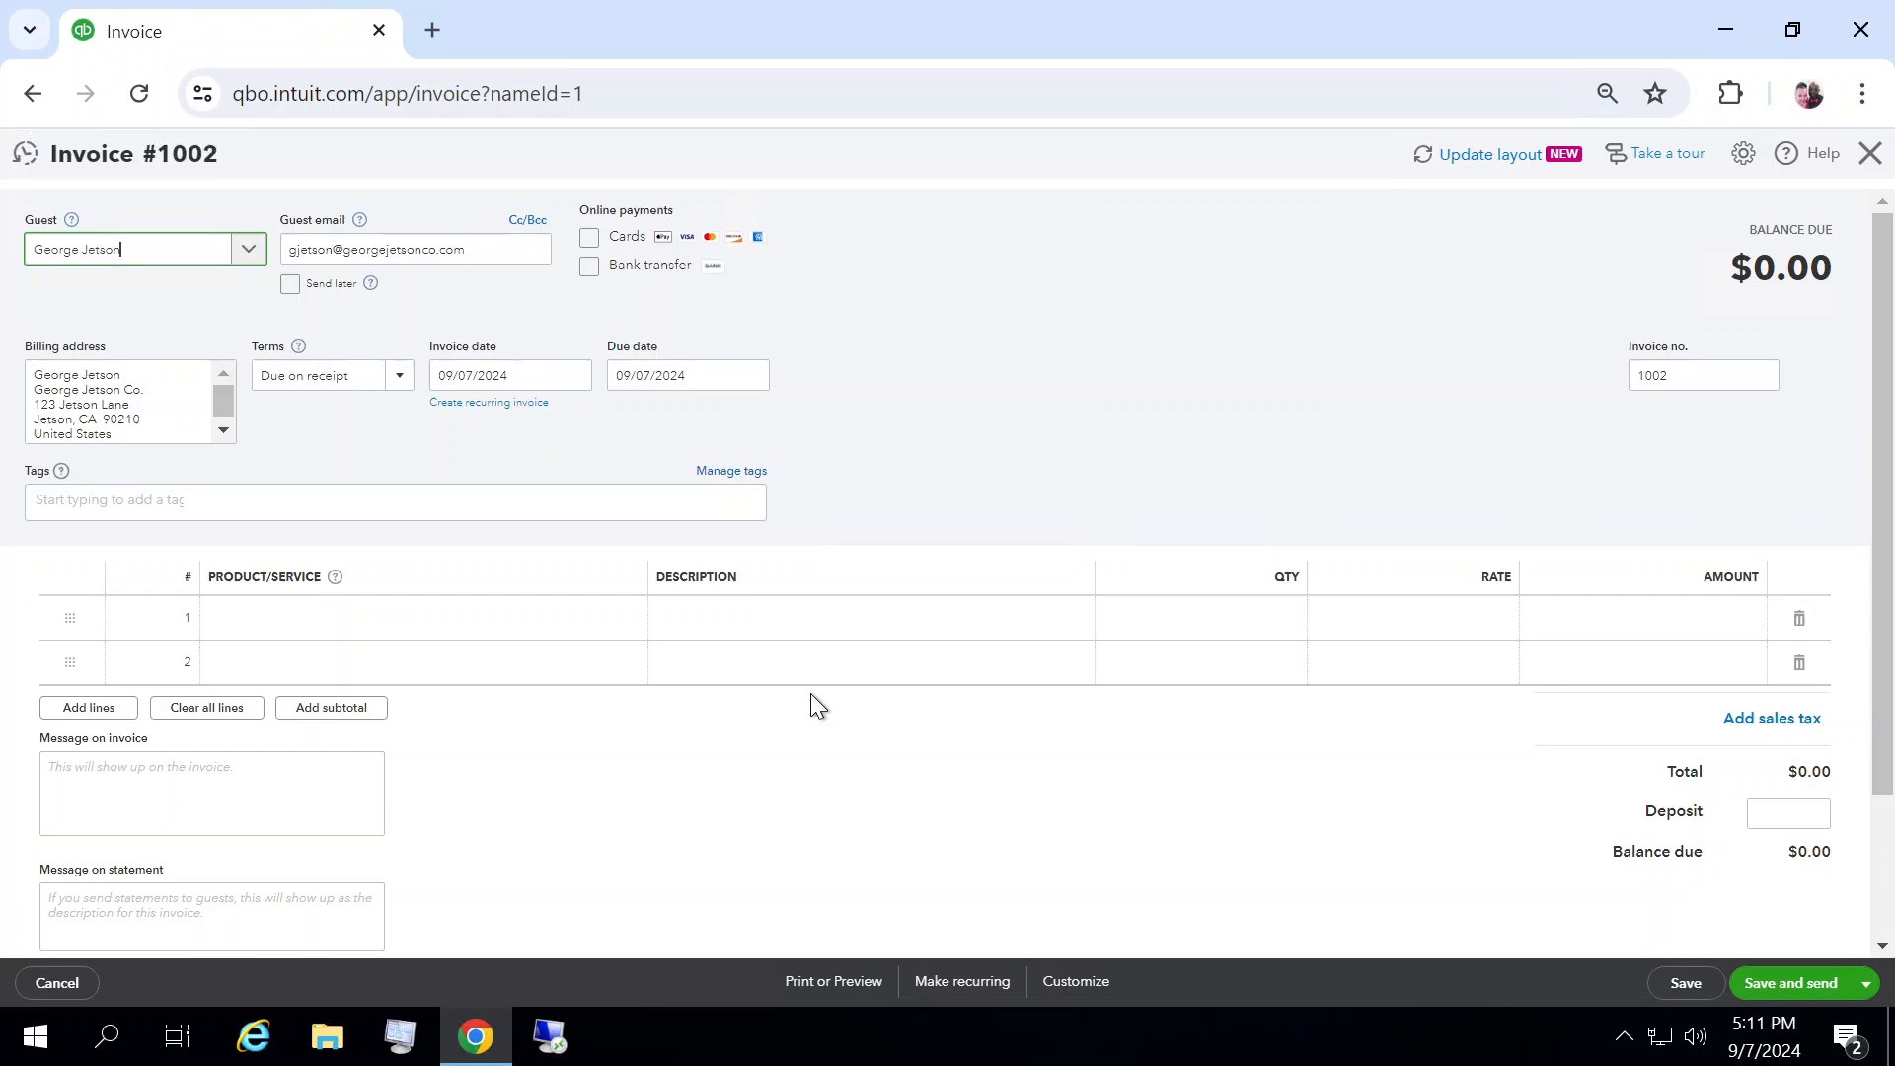
left_click(293, 627)
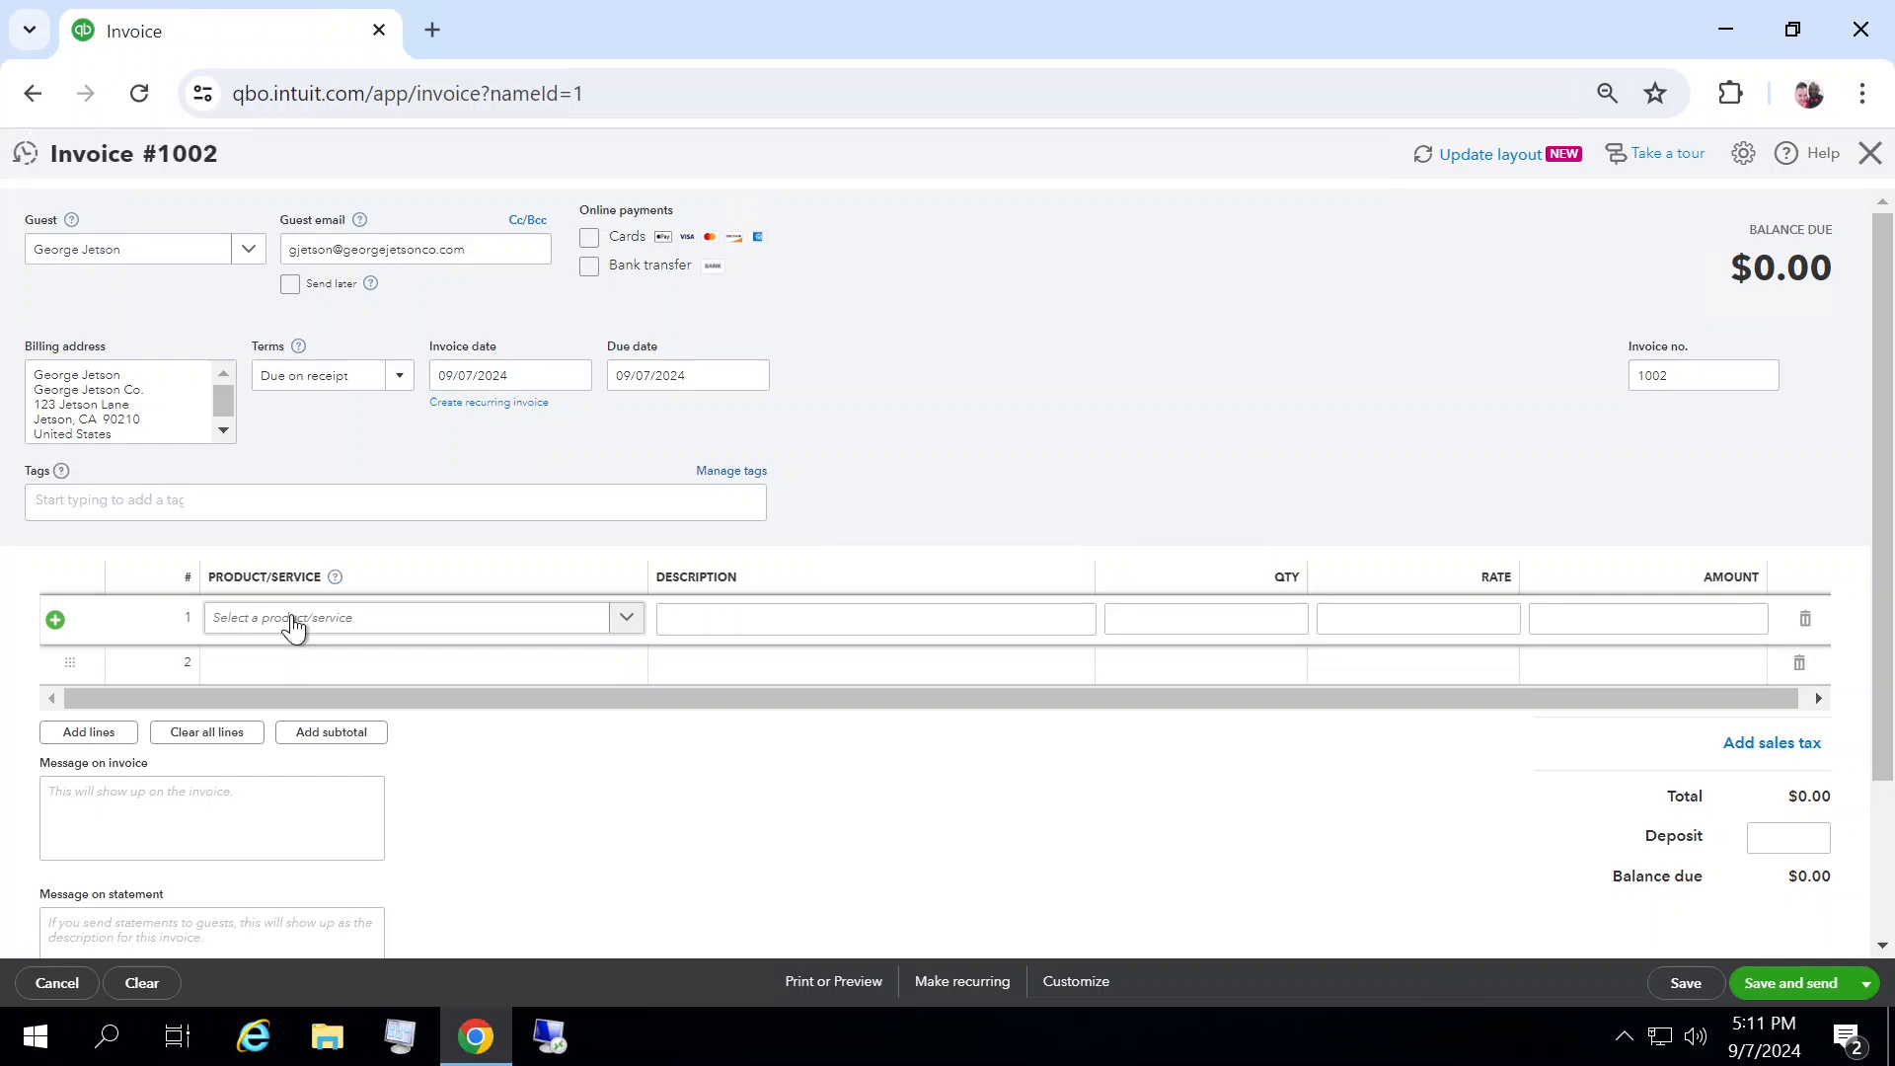
left_click(622, 619)
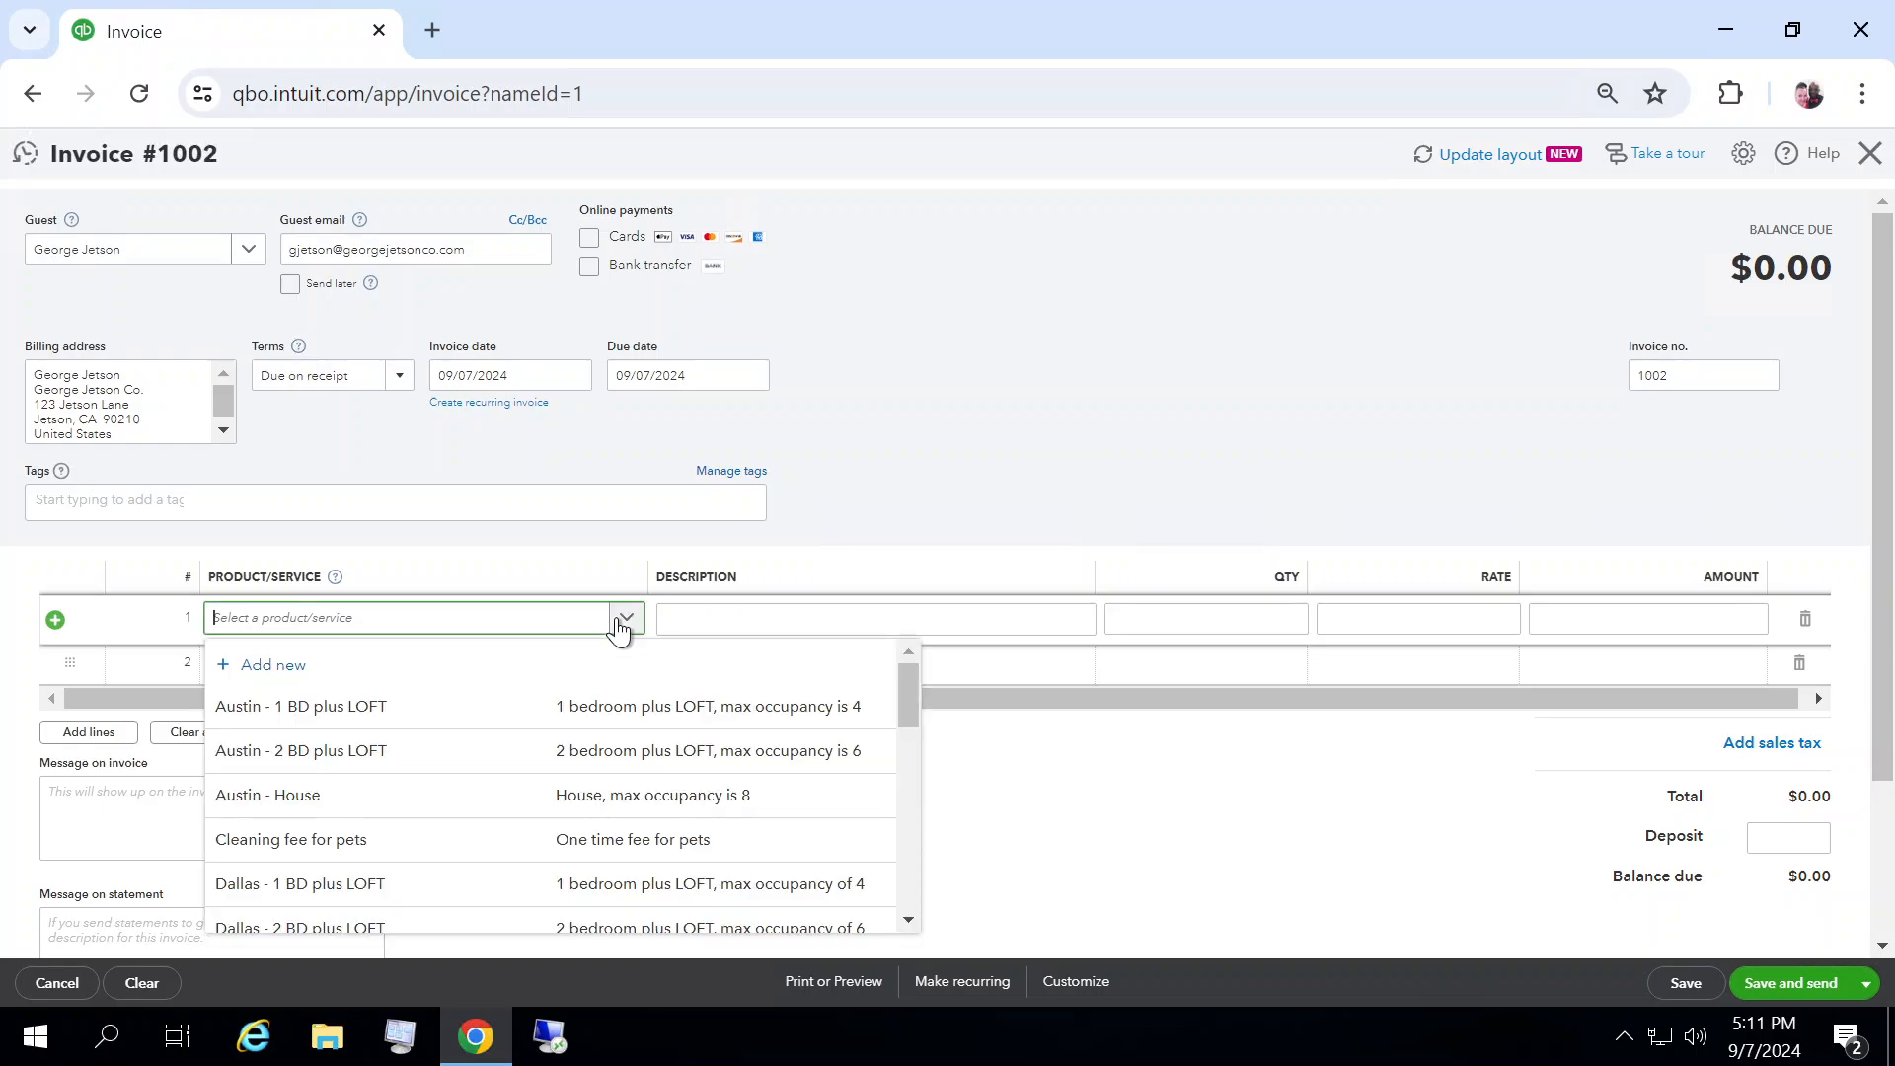
left_click_drag(904, 697, 922, 861)
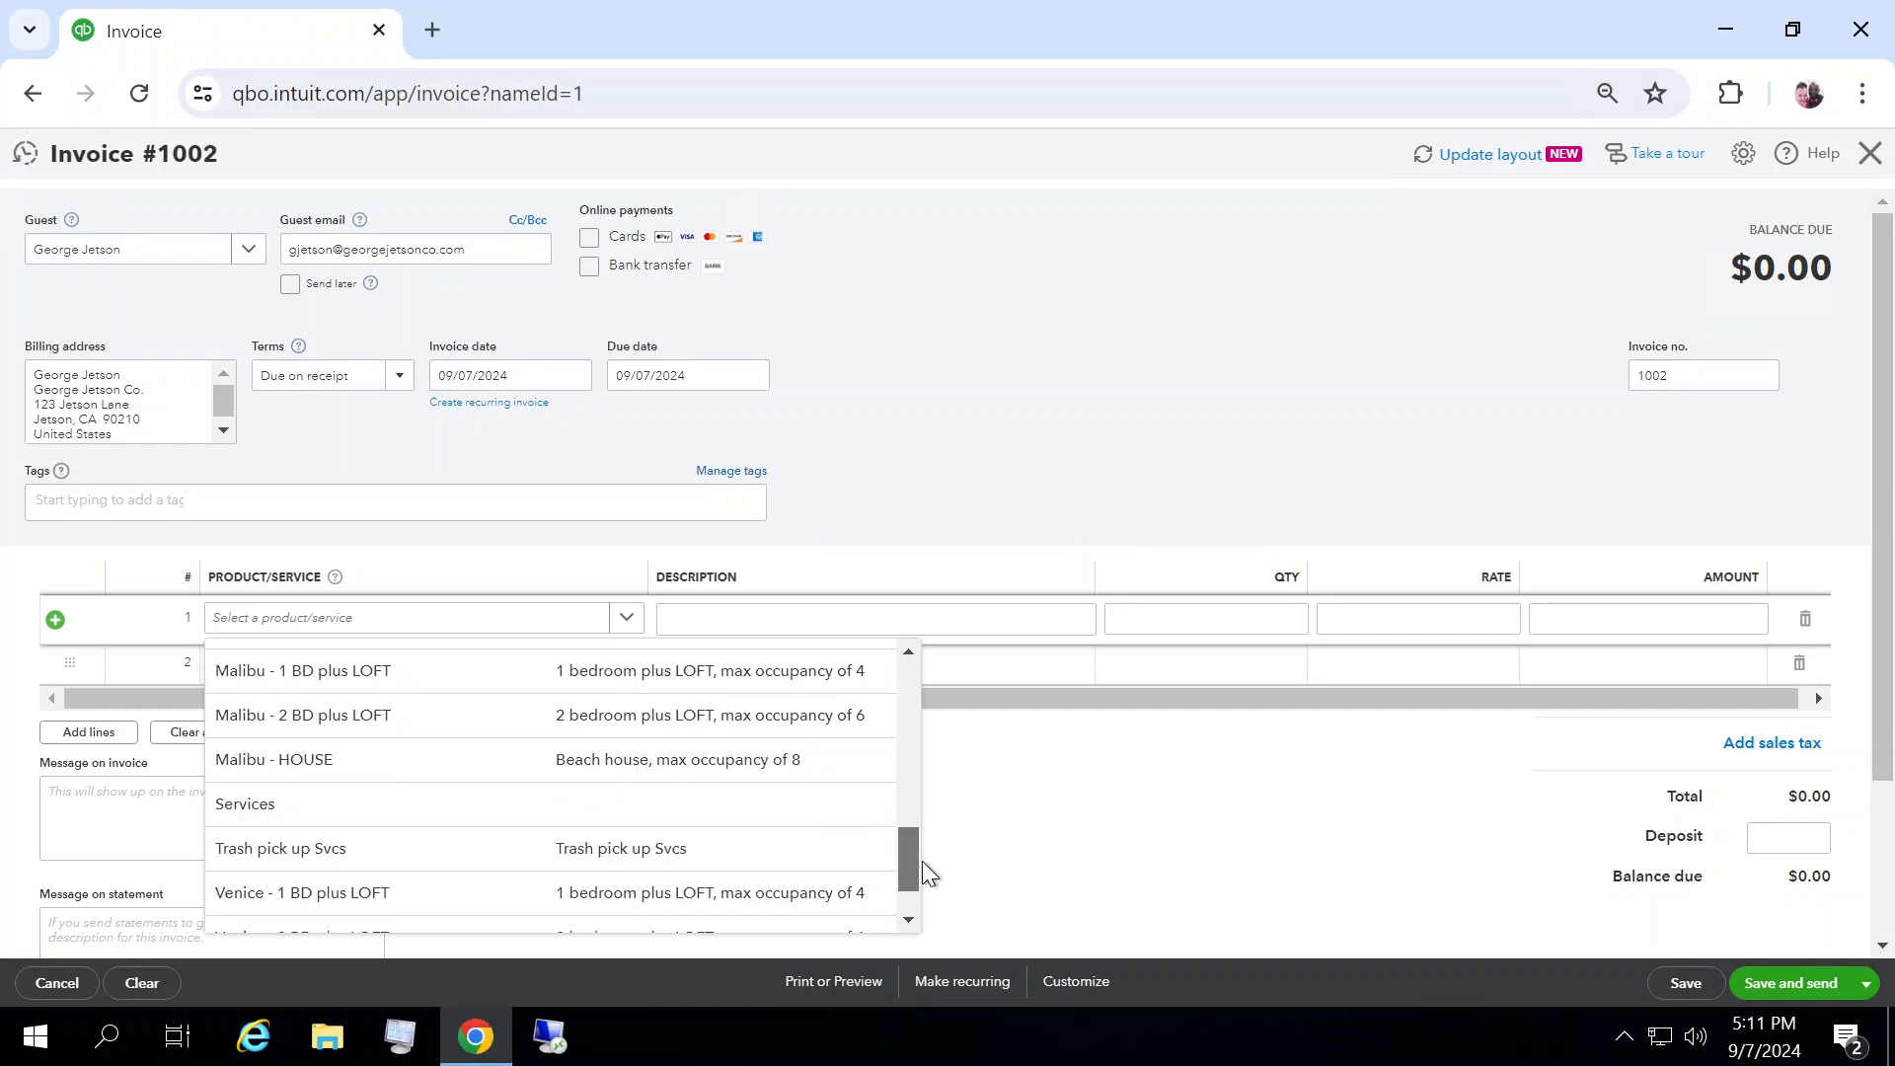
left_click(359, 684)
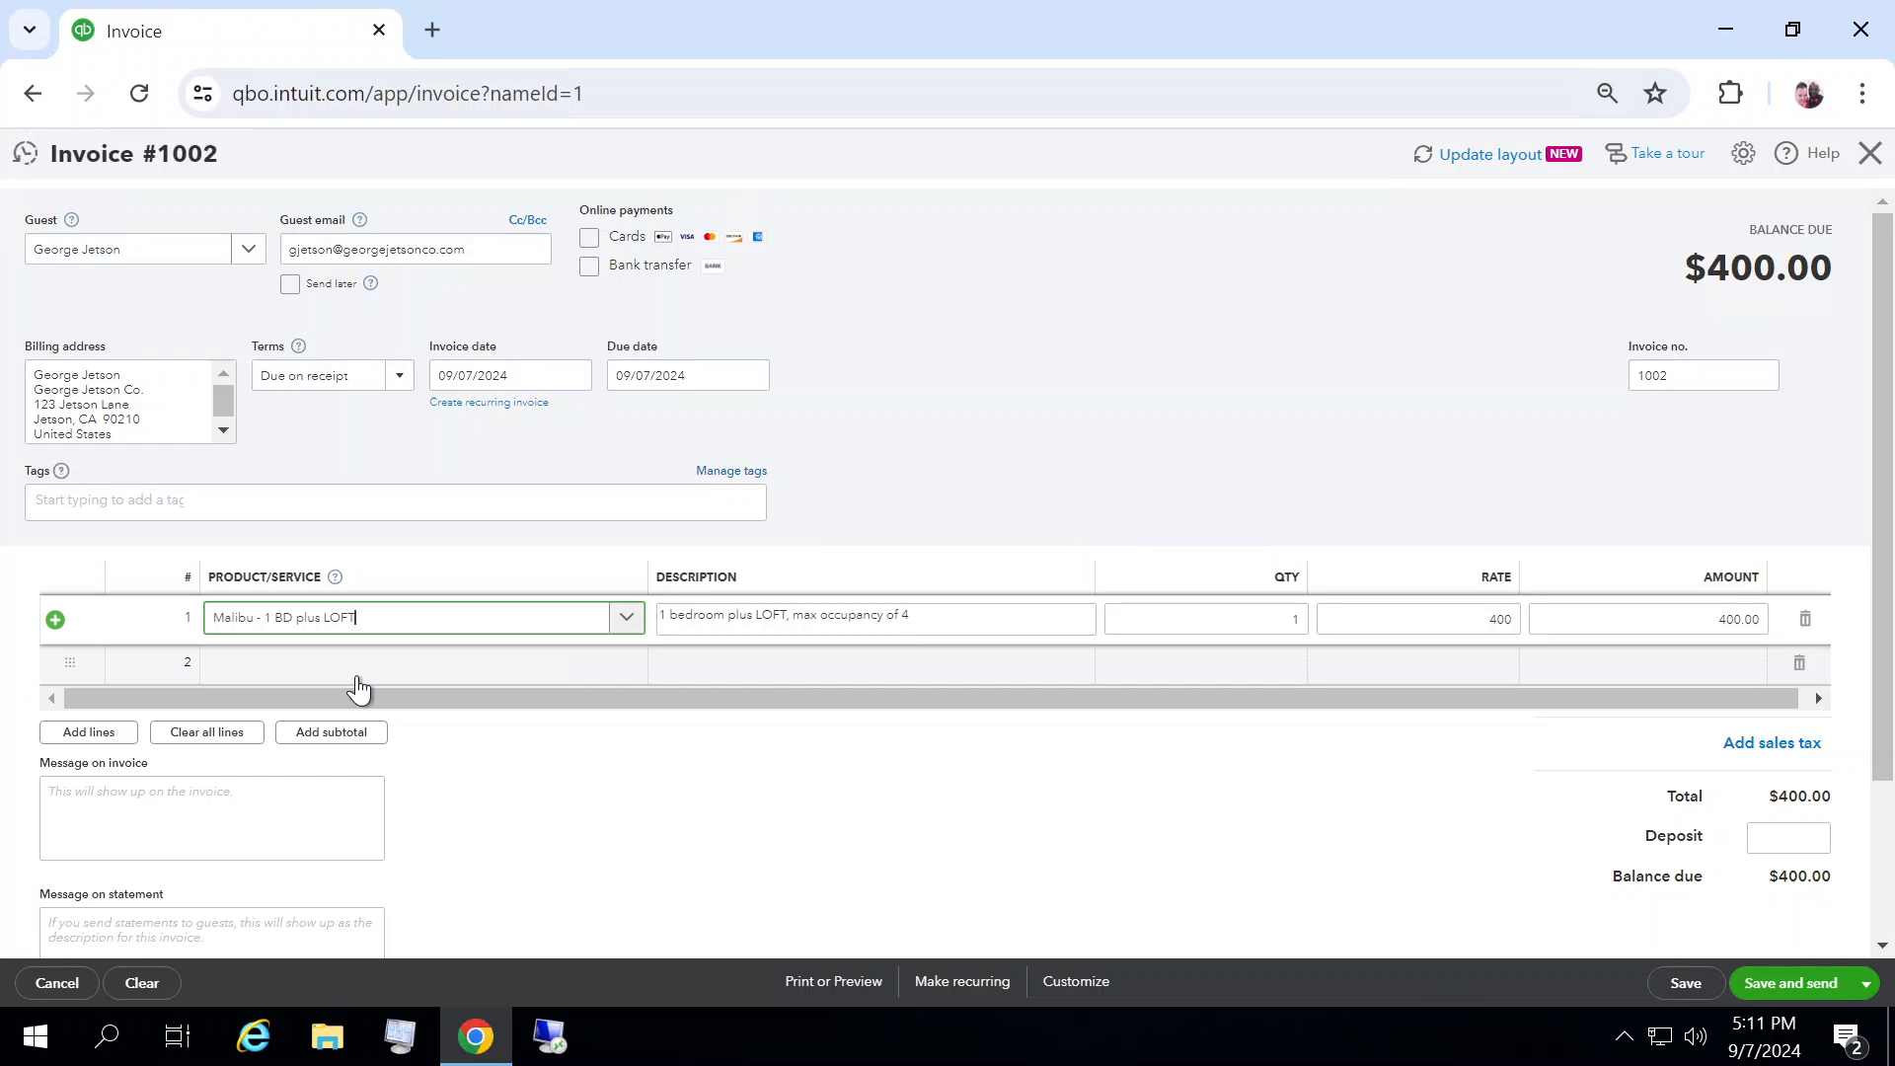
Replace the description of the Malibu - 1 BD plus LOFT line with "10 days stay: 8/1 - 8/10".
key("Tab")
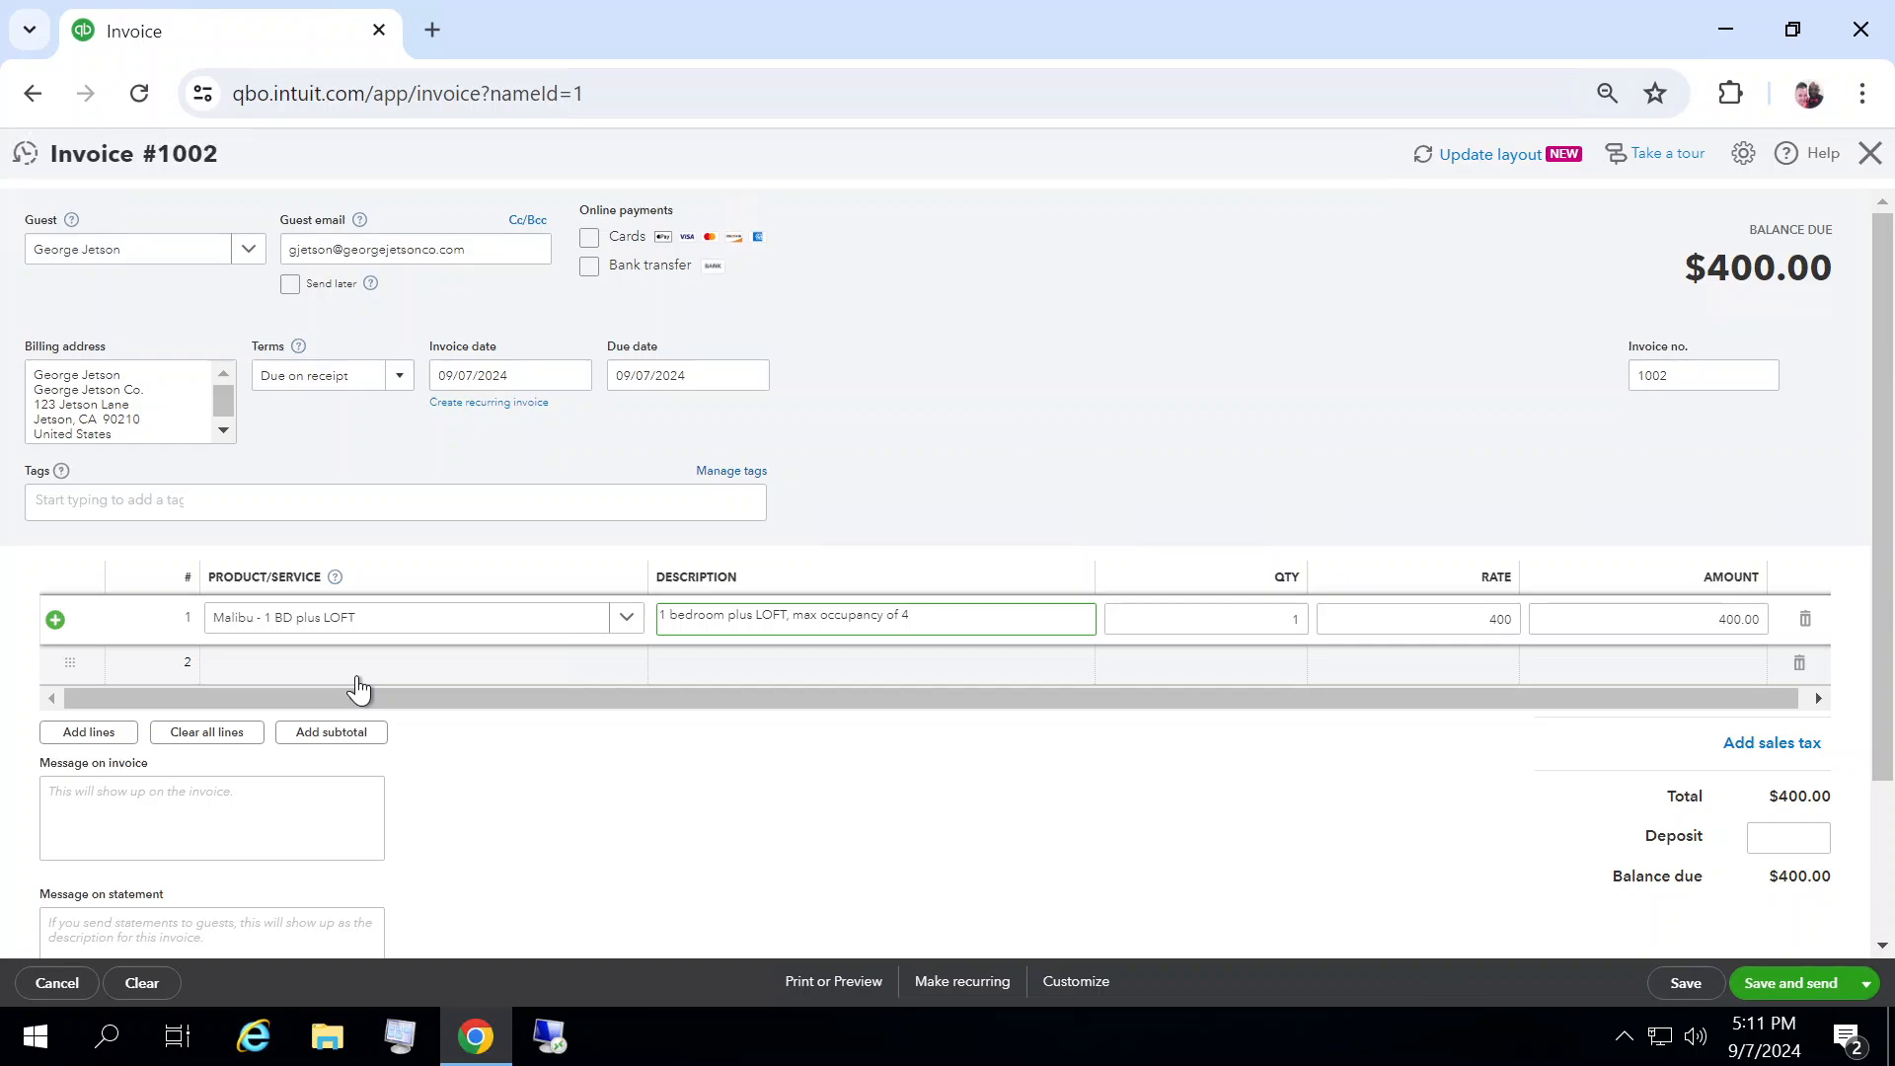
left_click_drag(878, 614, 662, 627)
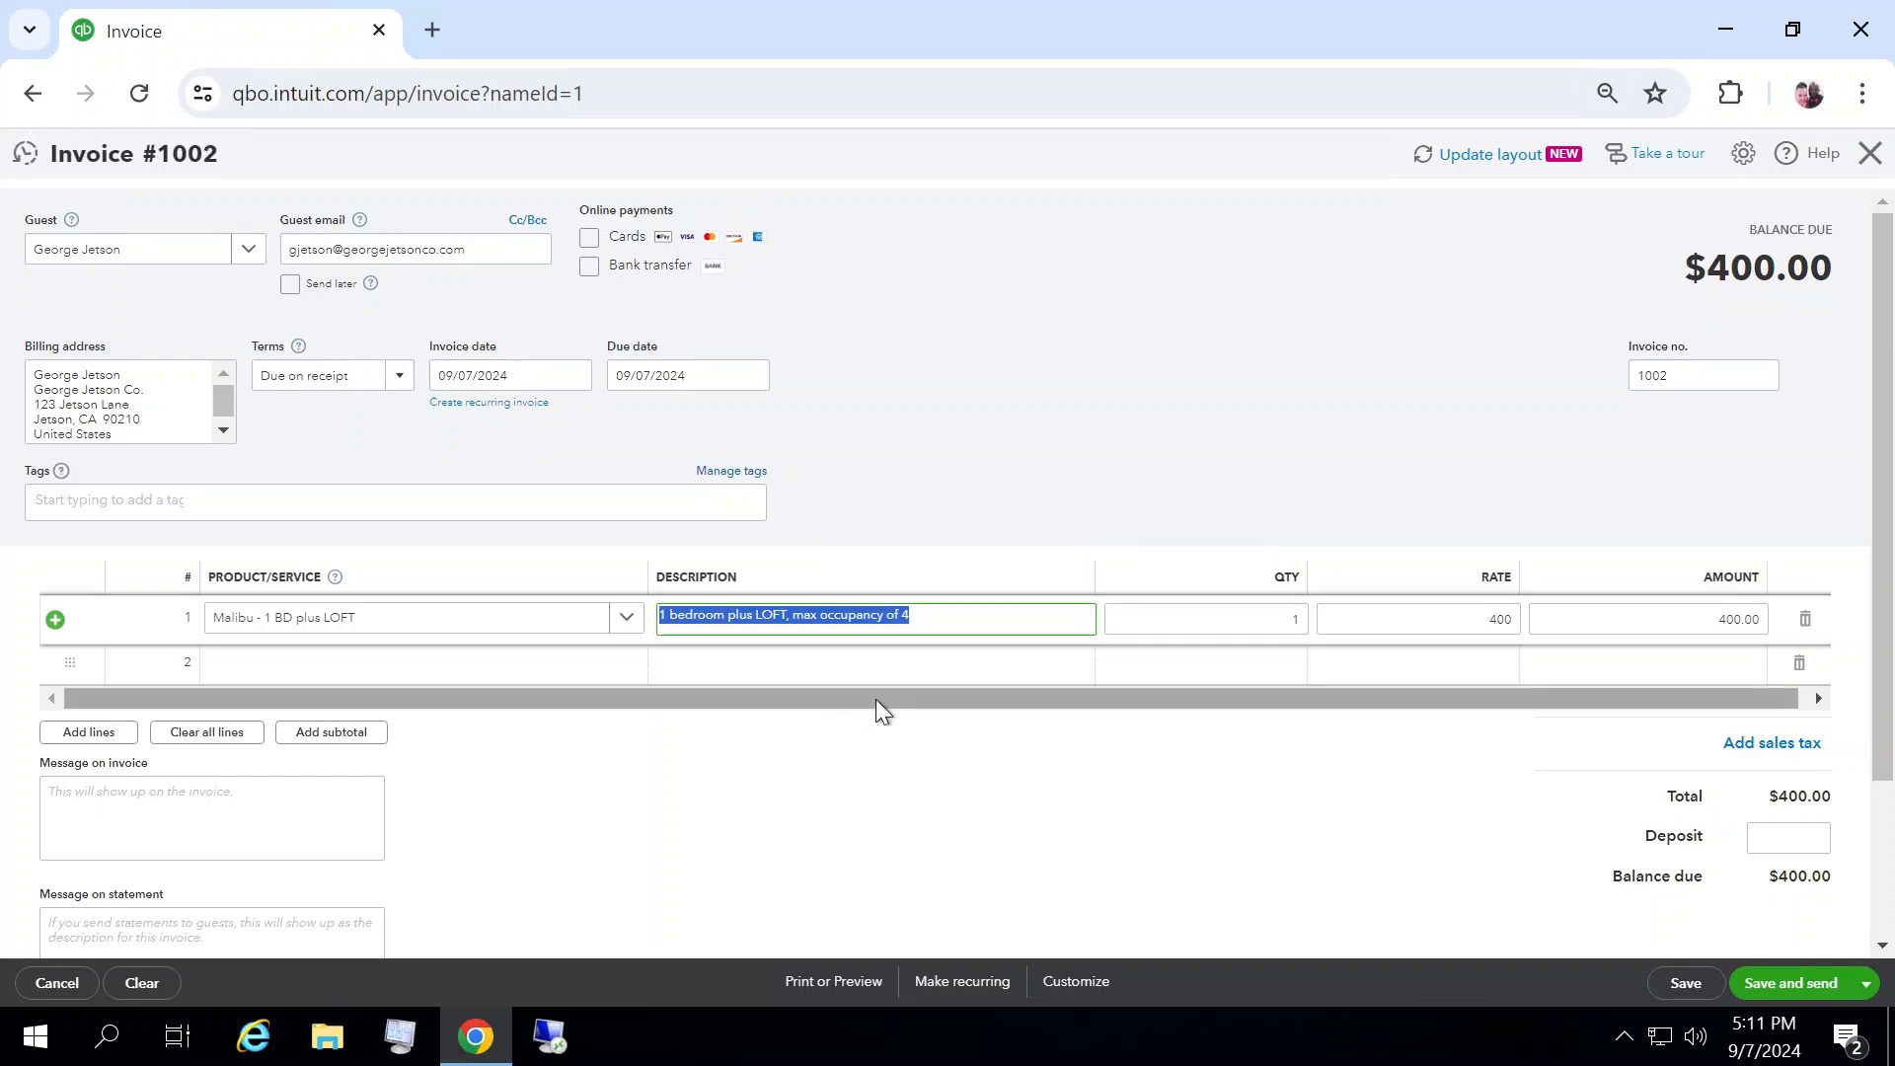
key("BackSpace")
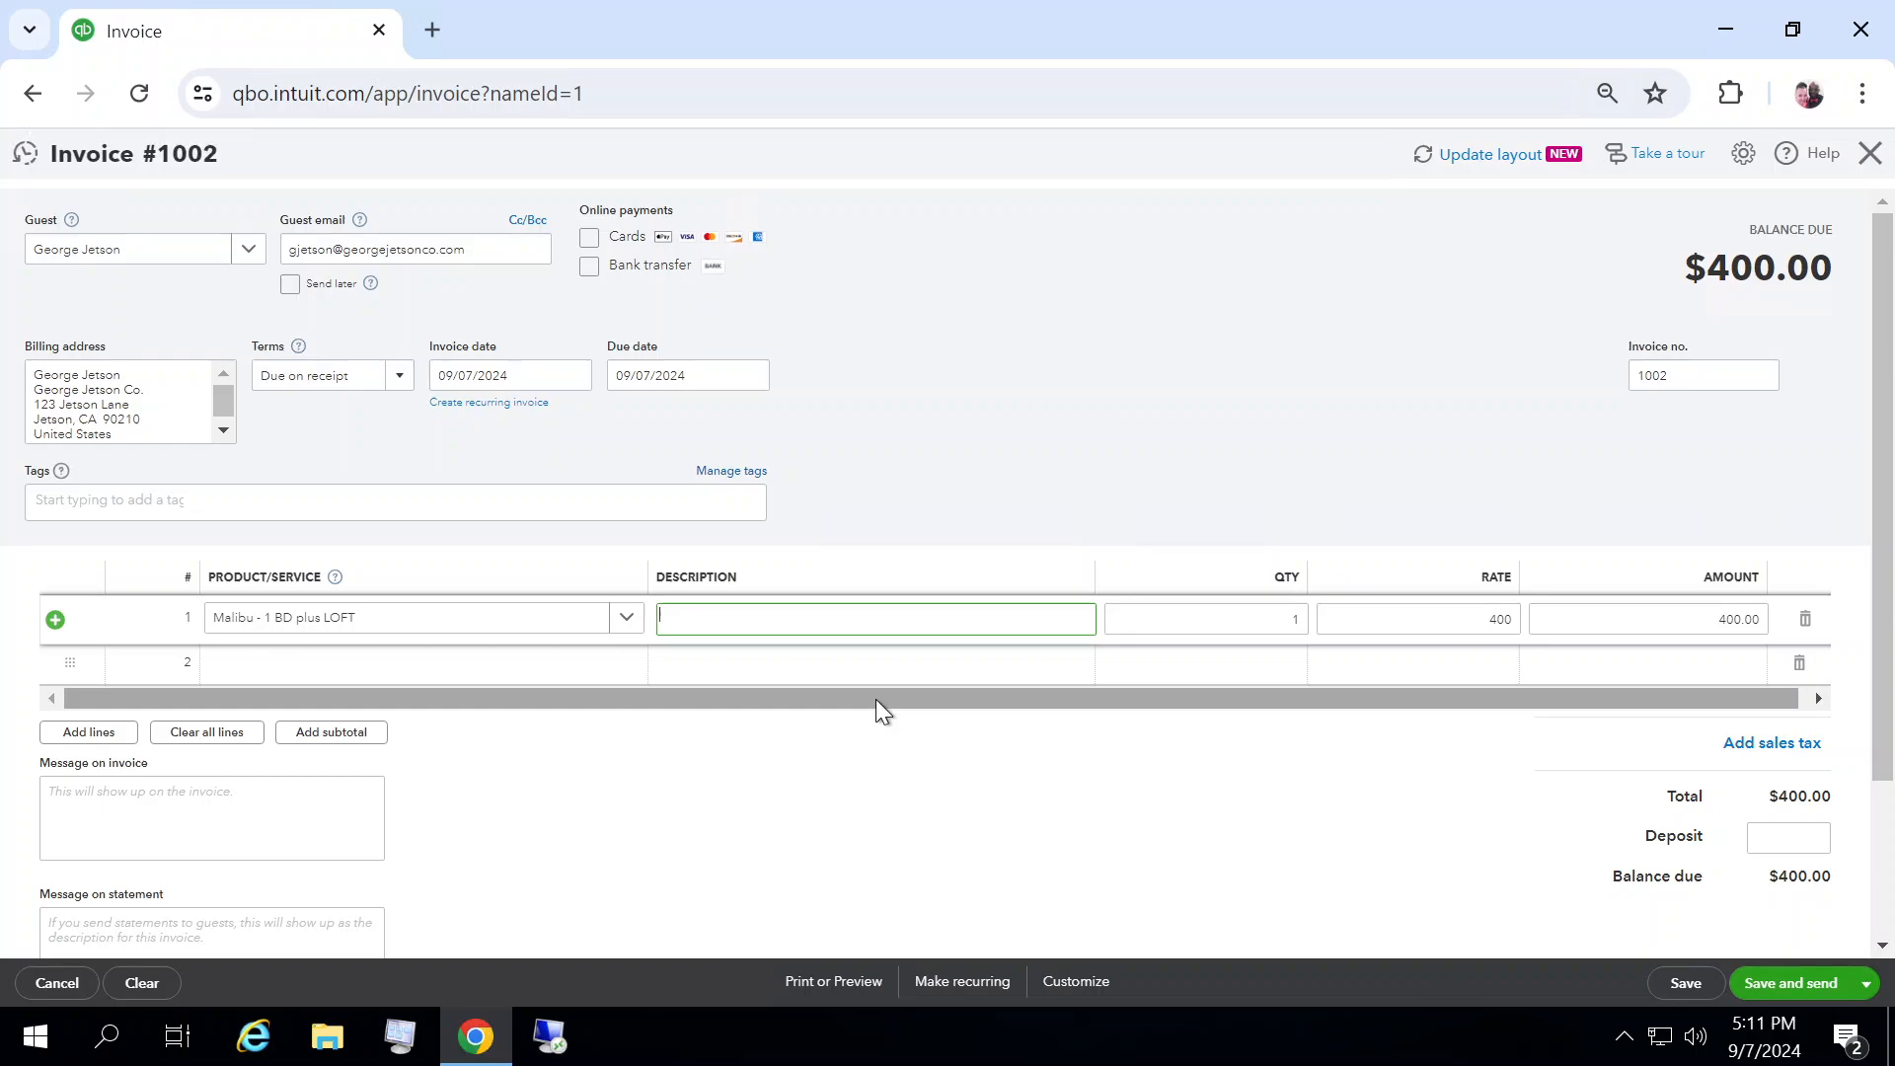
type("10 days stay: 8/1")
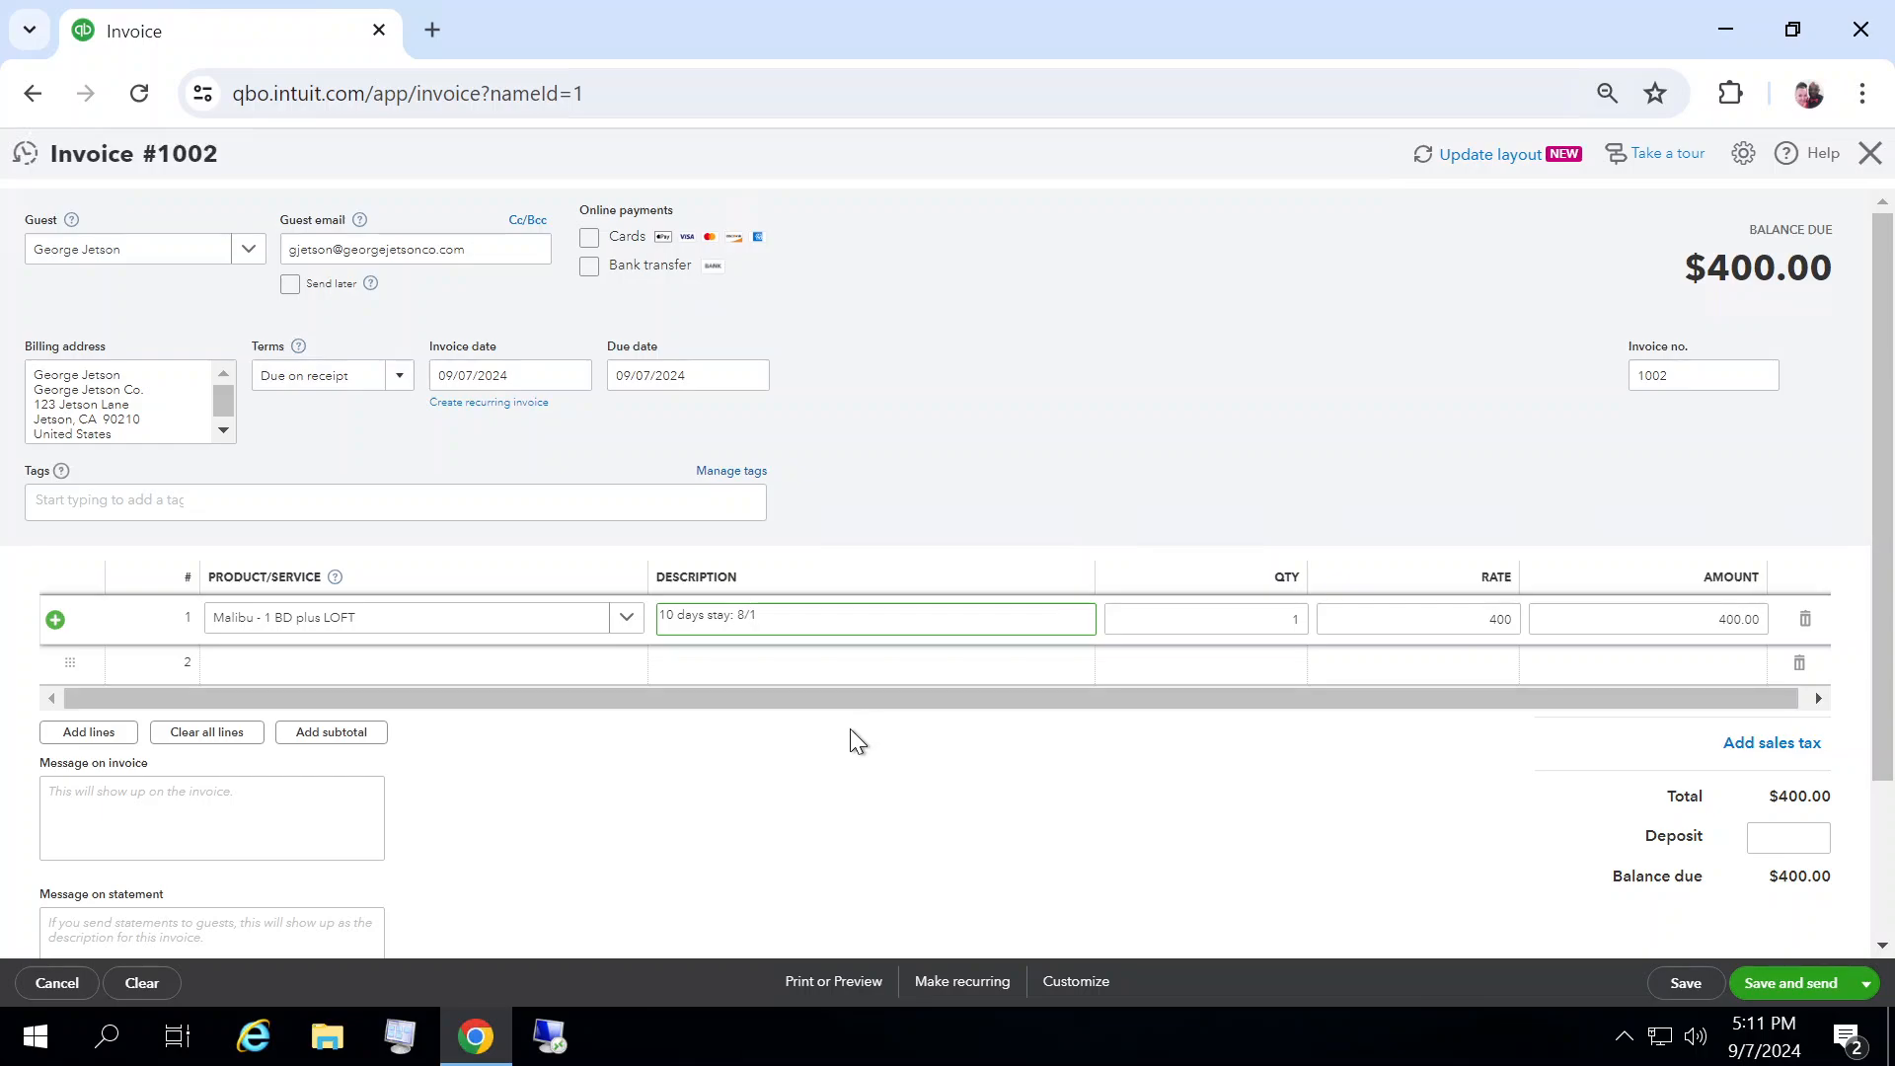
type(" - 8/10")
Set the amount of the Malibu - 1 BD plus LOFT line to 4,000.00, keeping the quantity at 1.
key("Tab")
key("Tab")
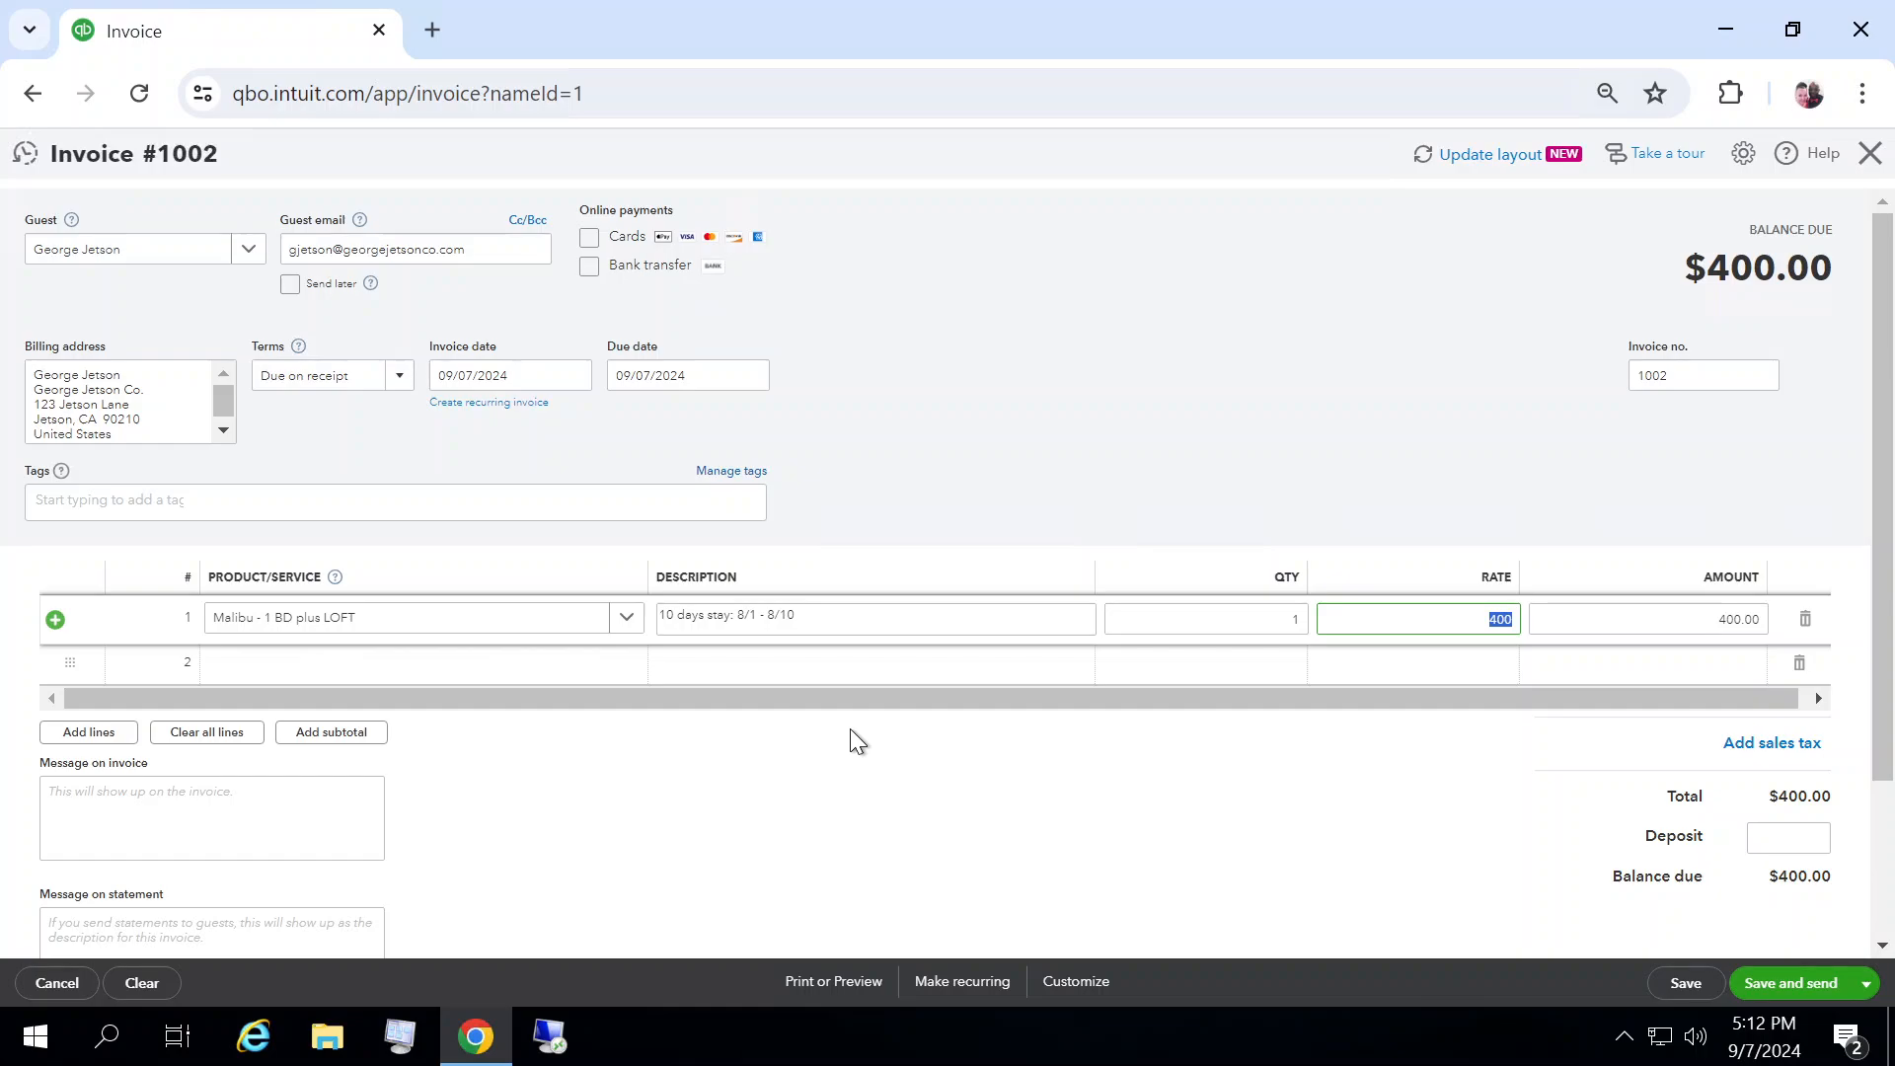
key("Tab")
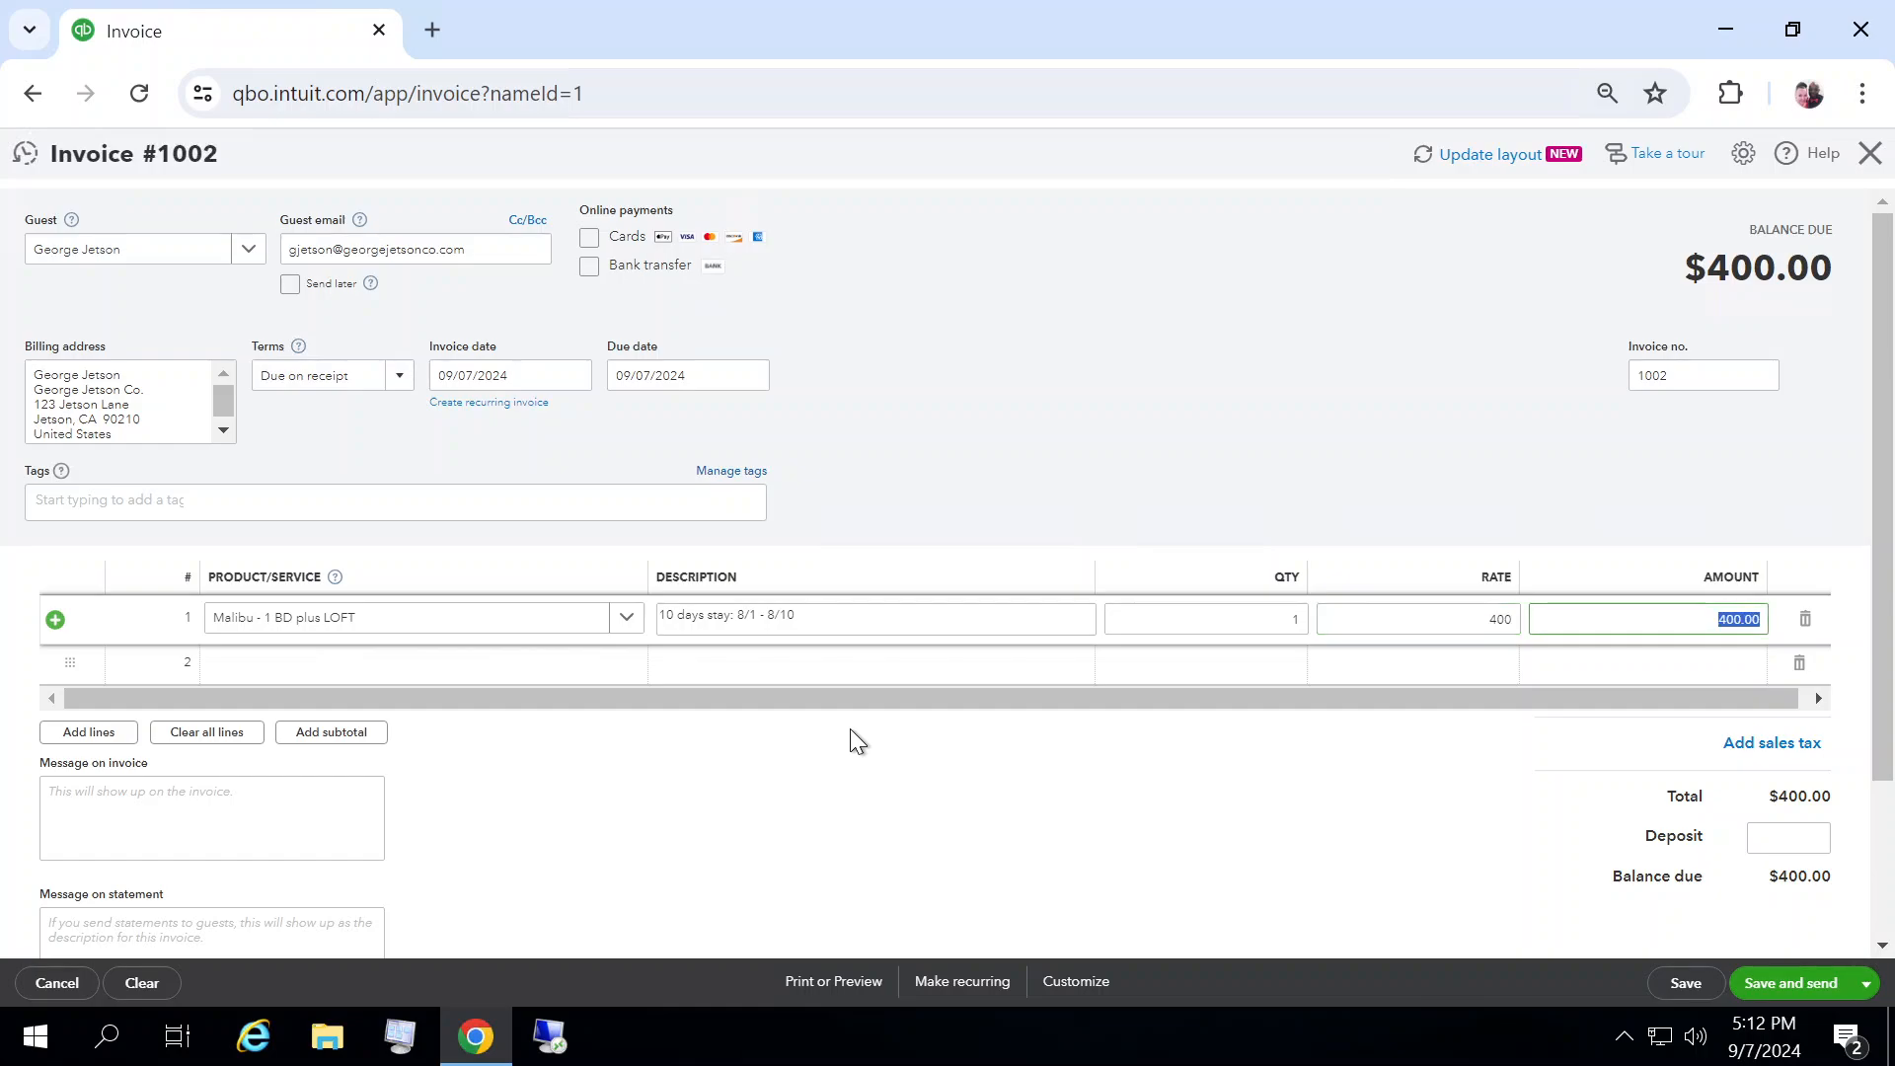
type("0000")
key("BackSpace")
key("Tab")
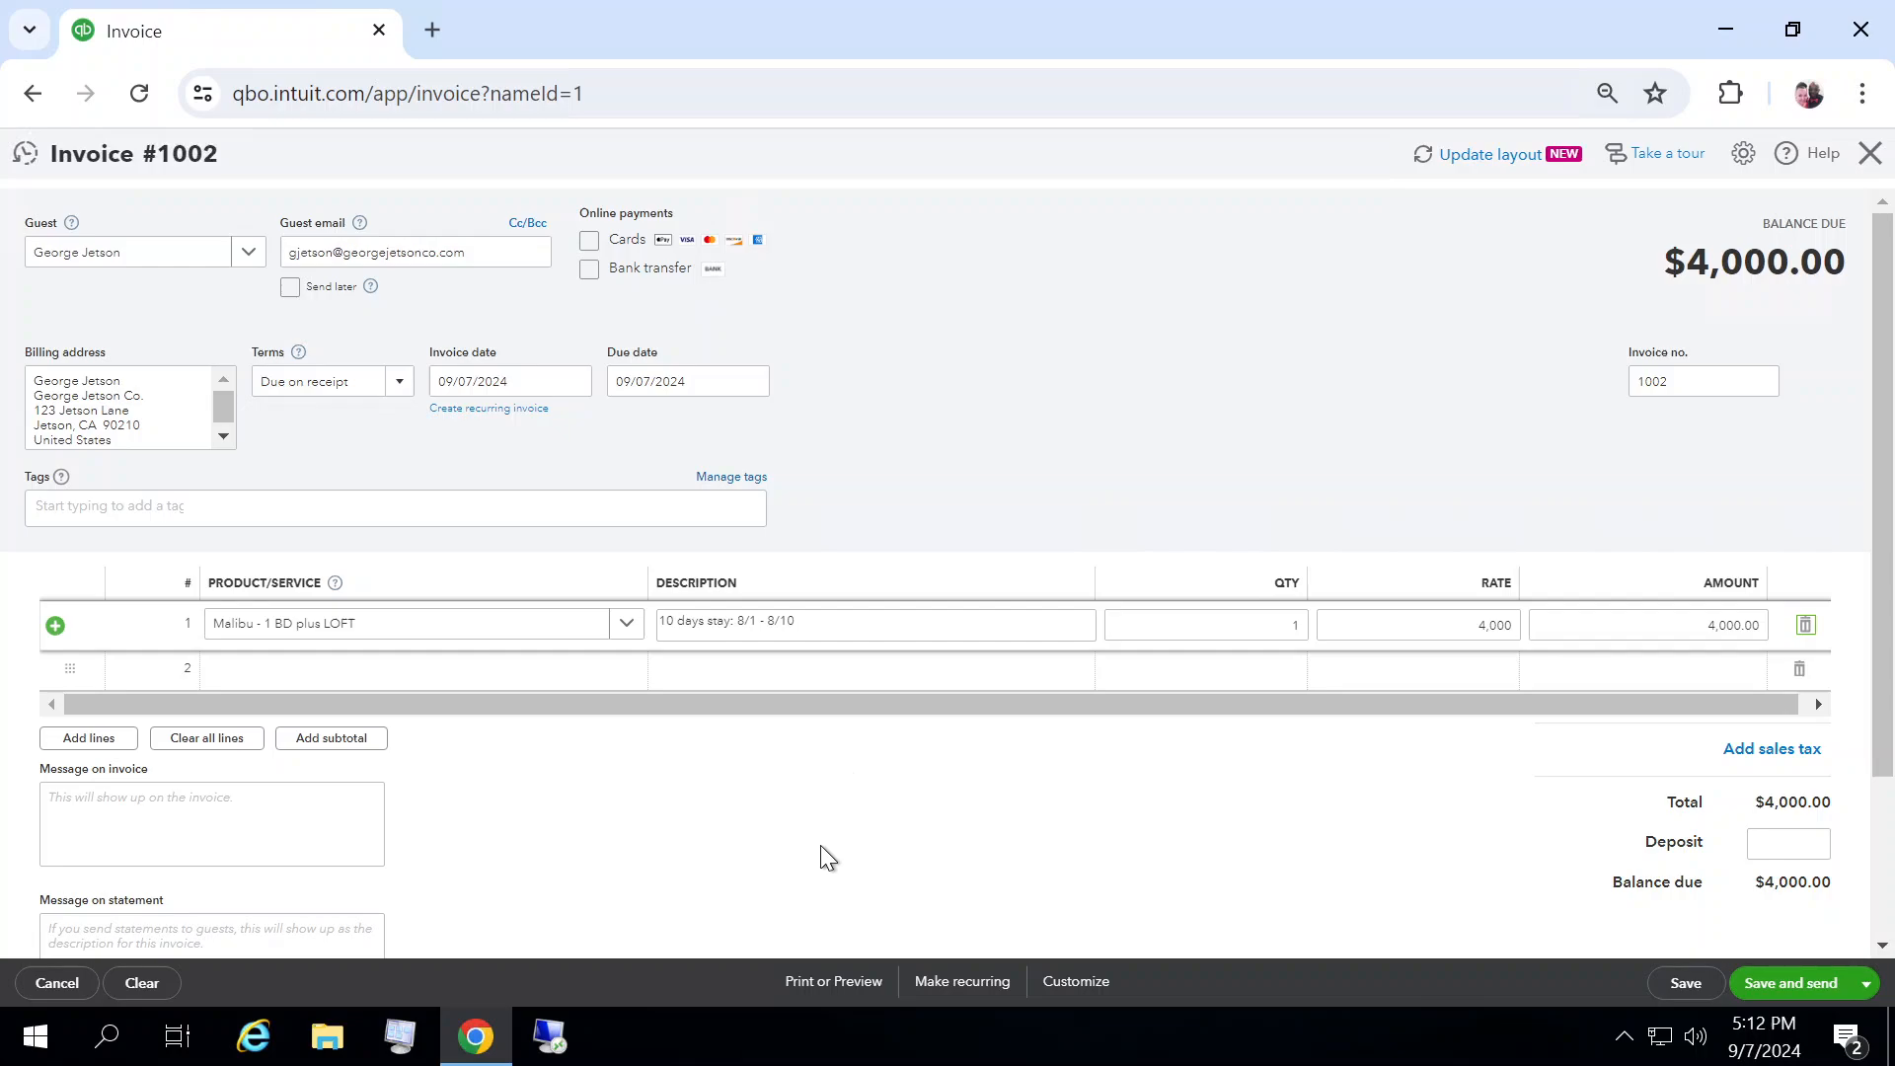
Enter a deposit of 2,000.00 against the invoice total.
left_click(1807, 840)
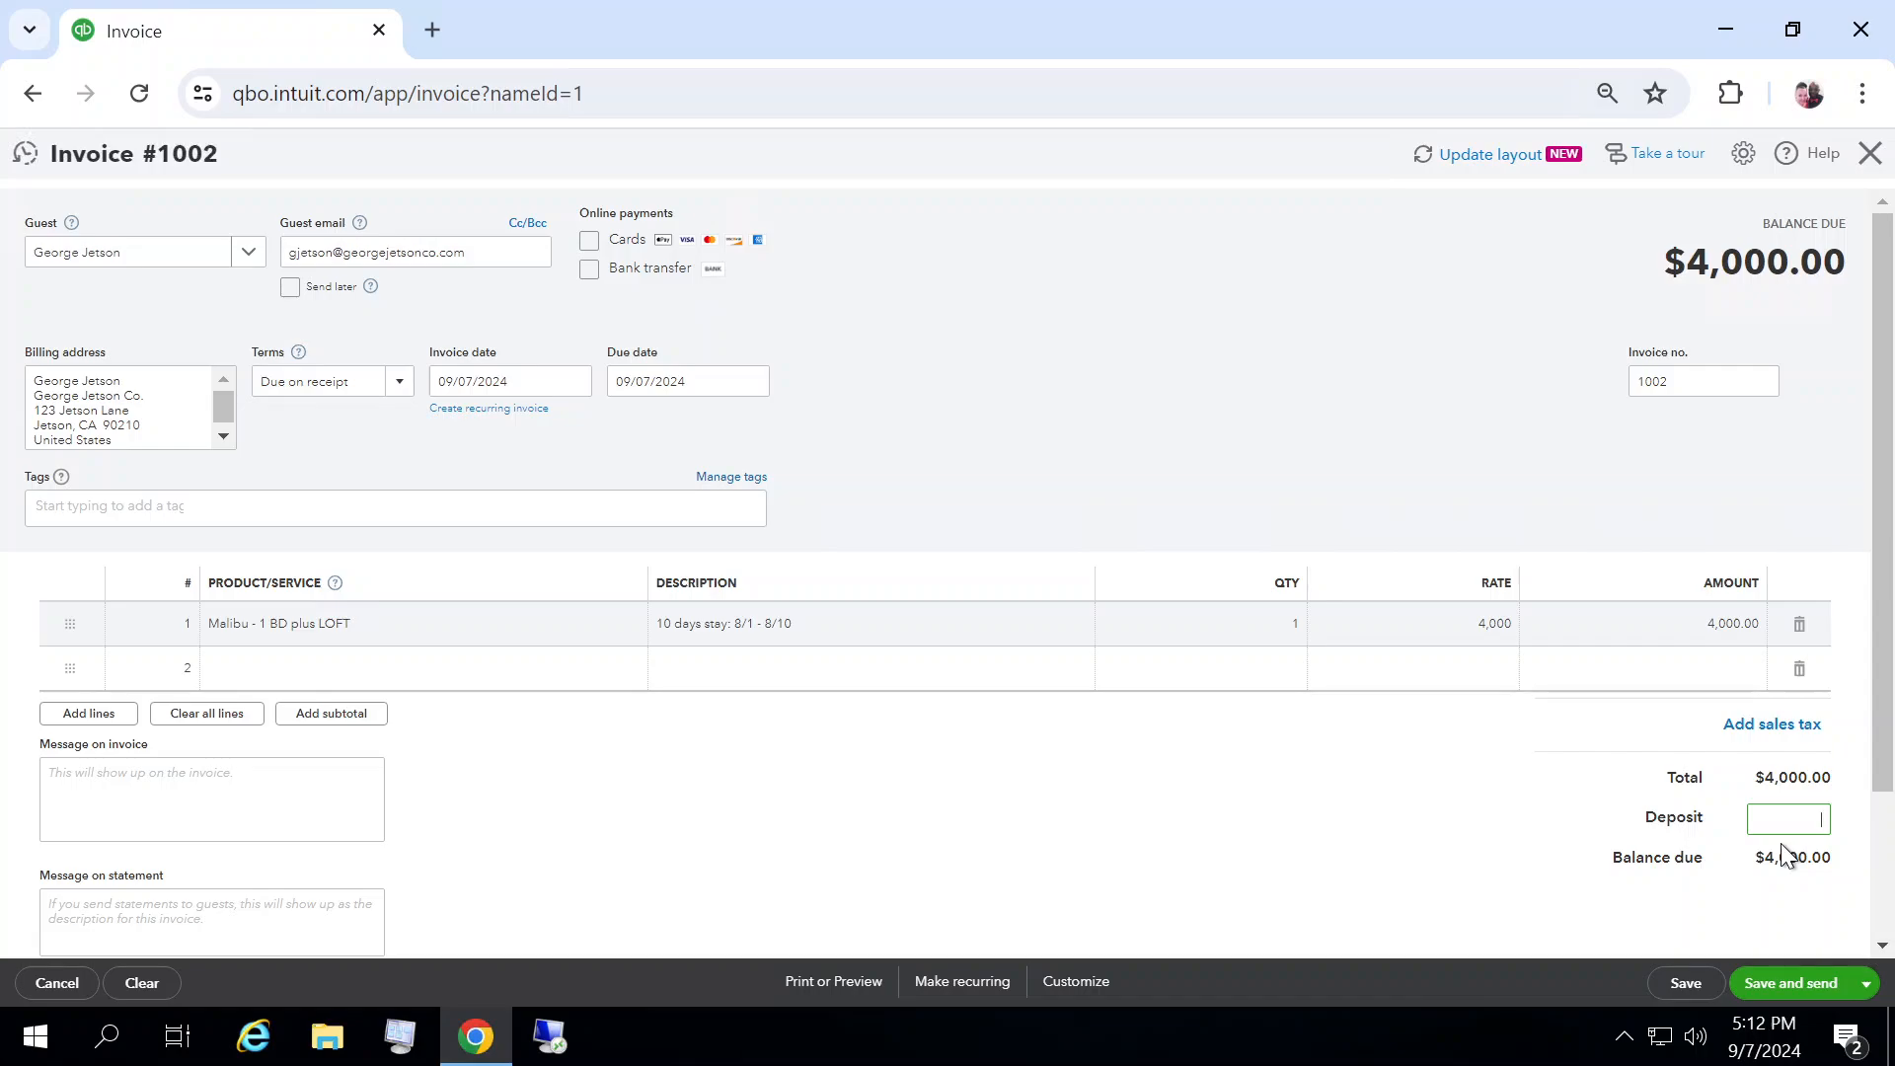
type("2,000.00")
left_click(1784, 851)
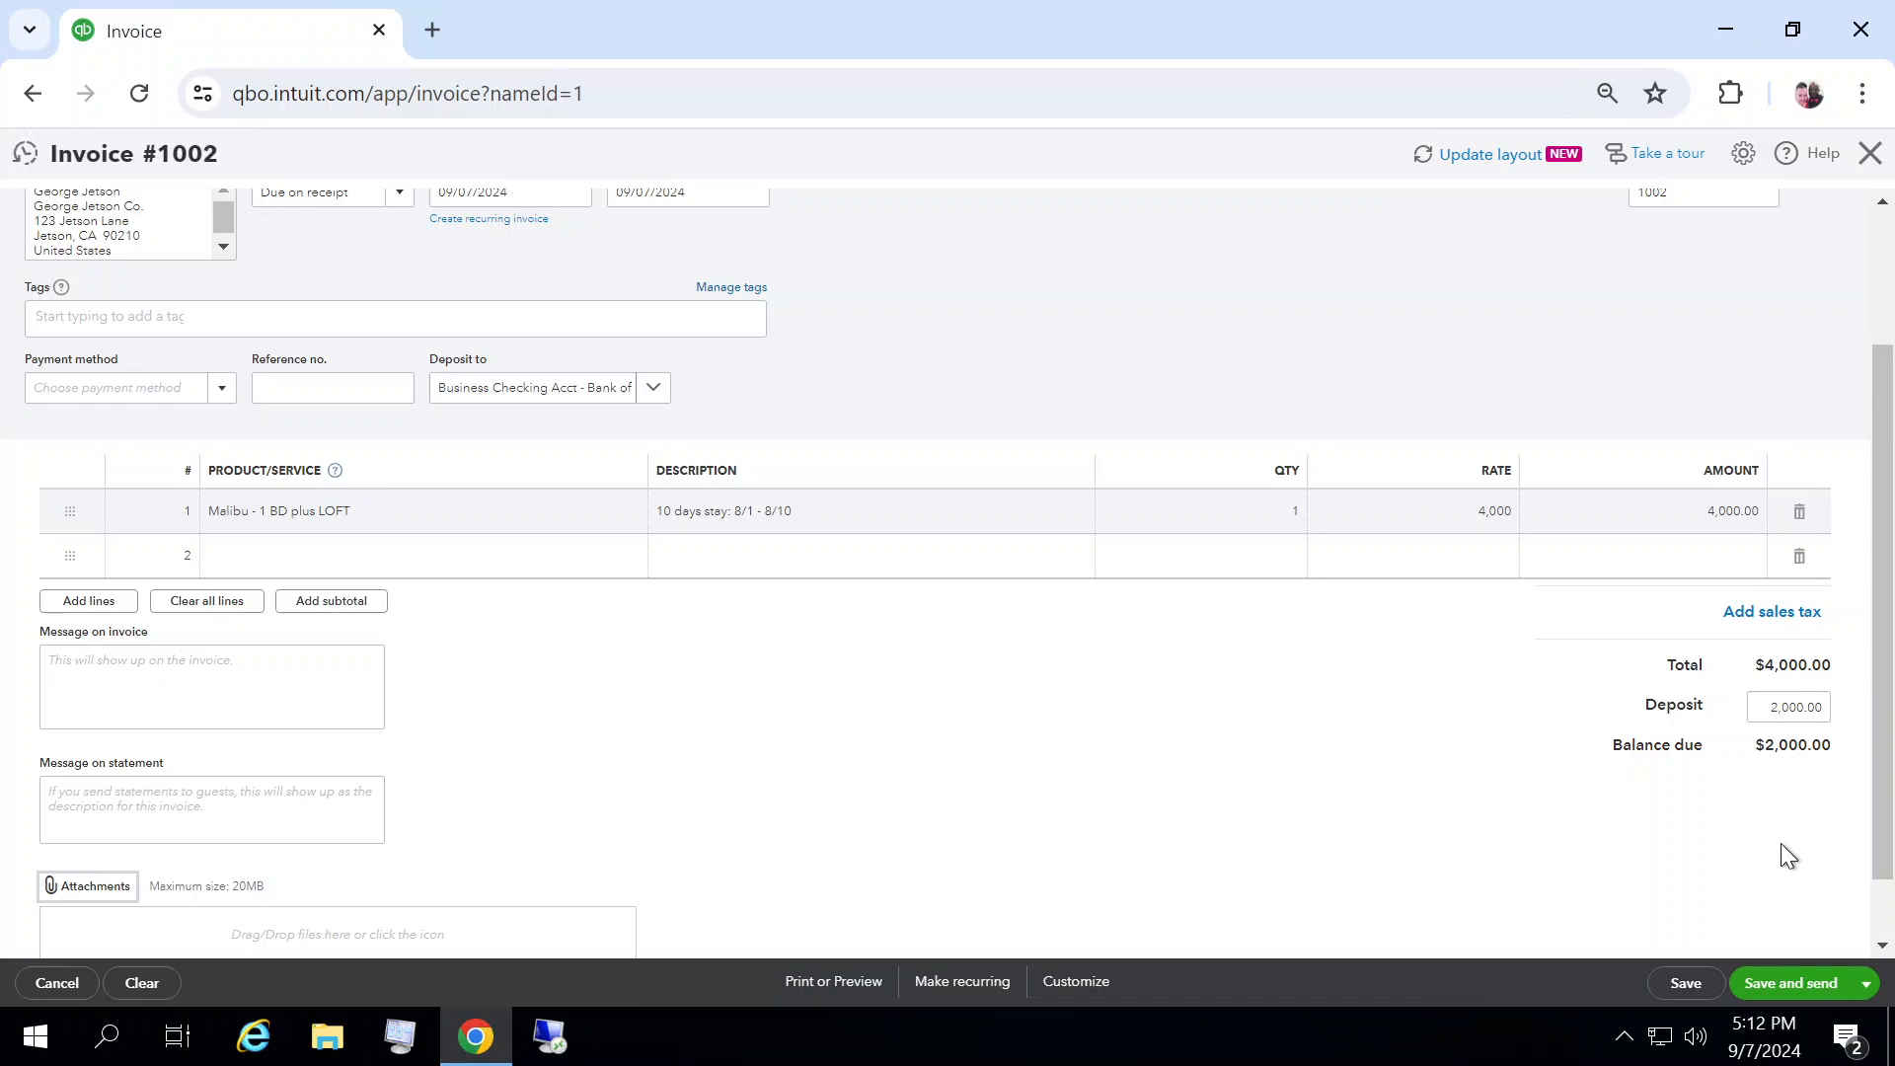
Record the deposit as a Credit Card payment with reference number 12345, keeping Business Checking Acct as the account it goes to.
left_click_drag(1886, 750, 1893, 630)
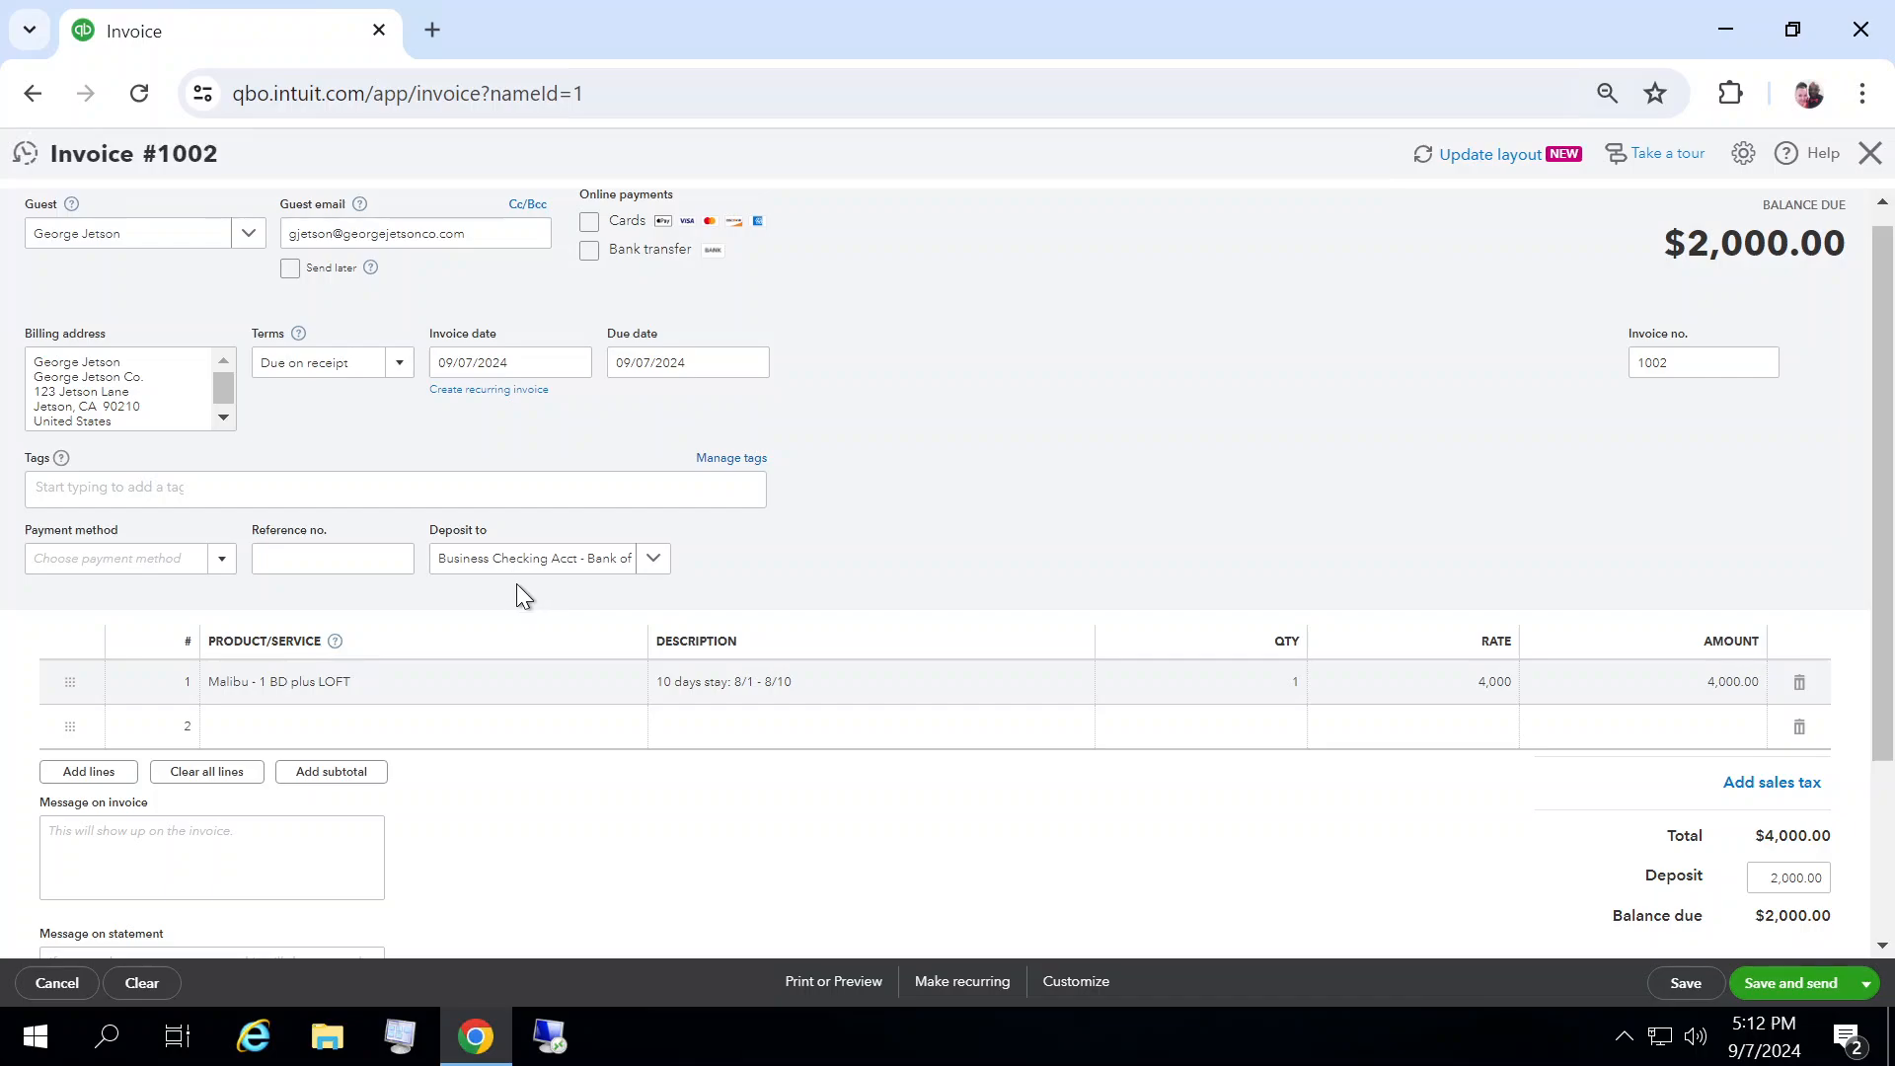
left_click(219, 563)
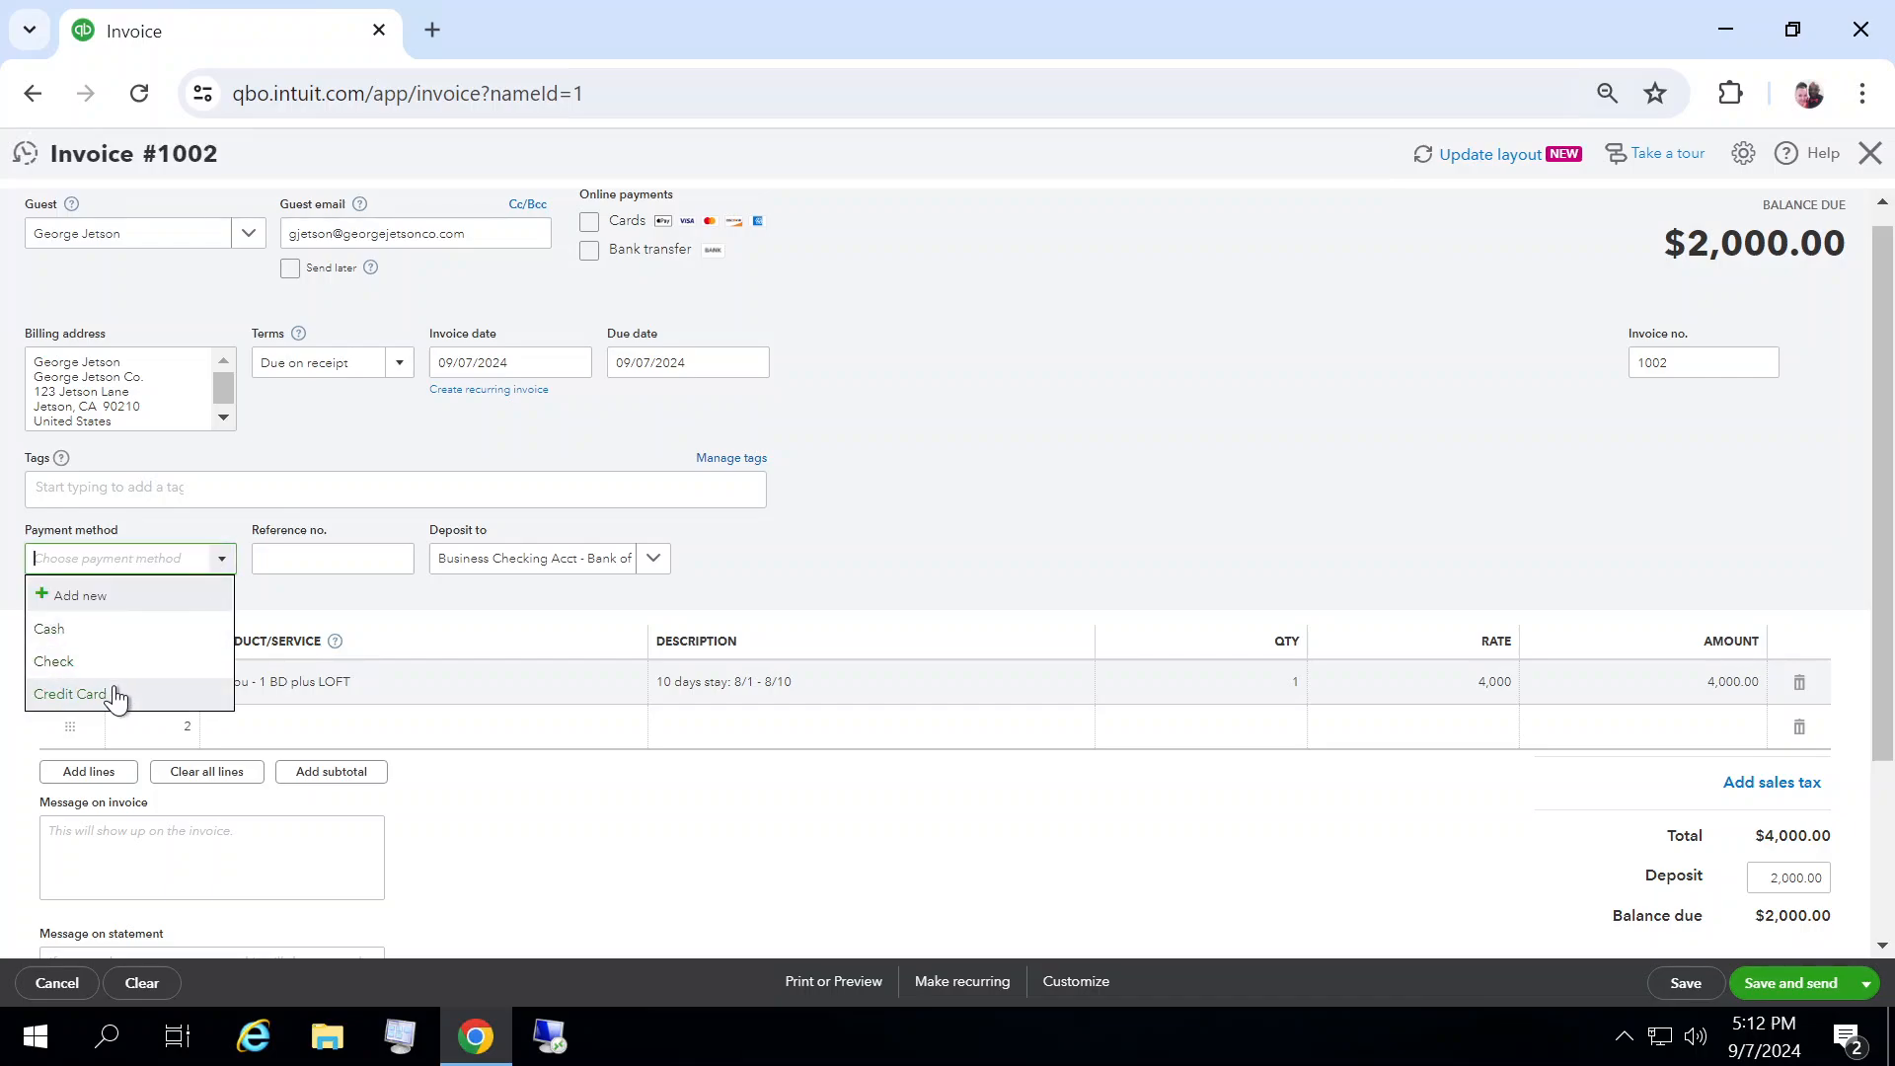
left_click(109, 694)
left_click(331, 563)
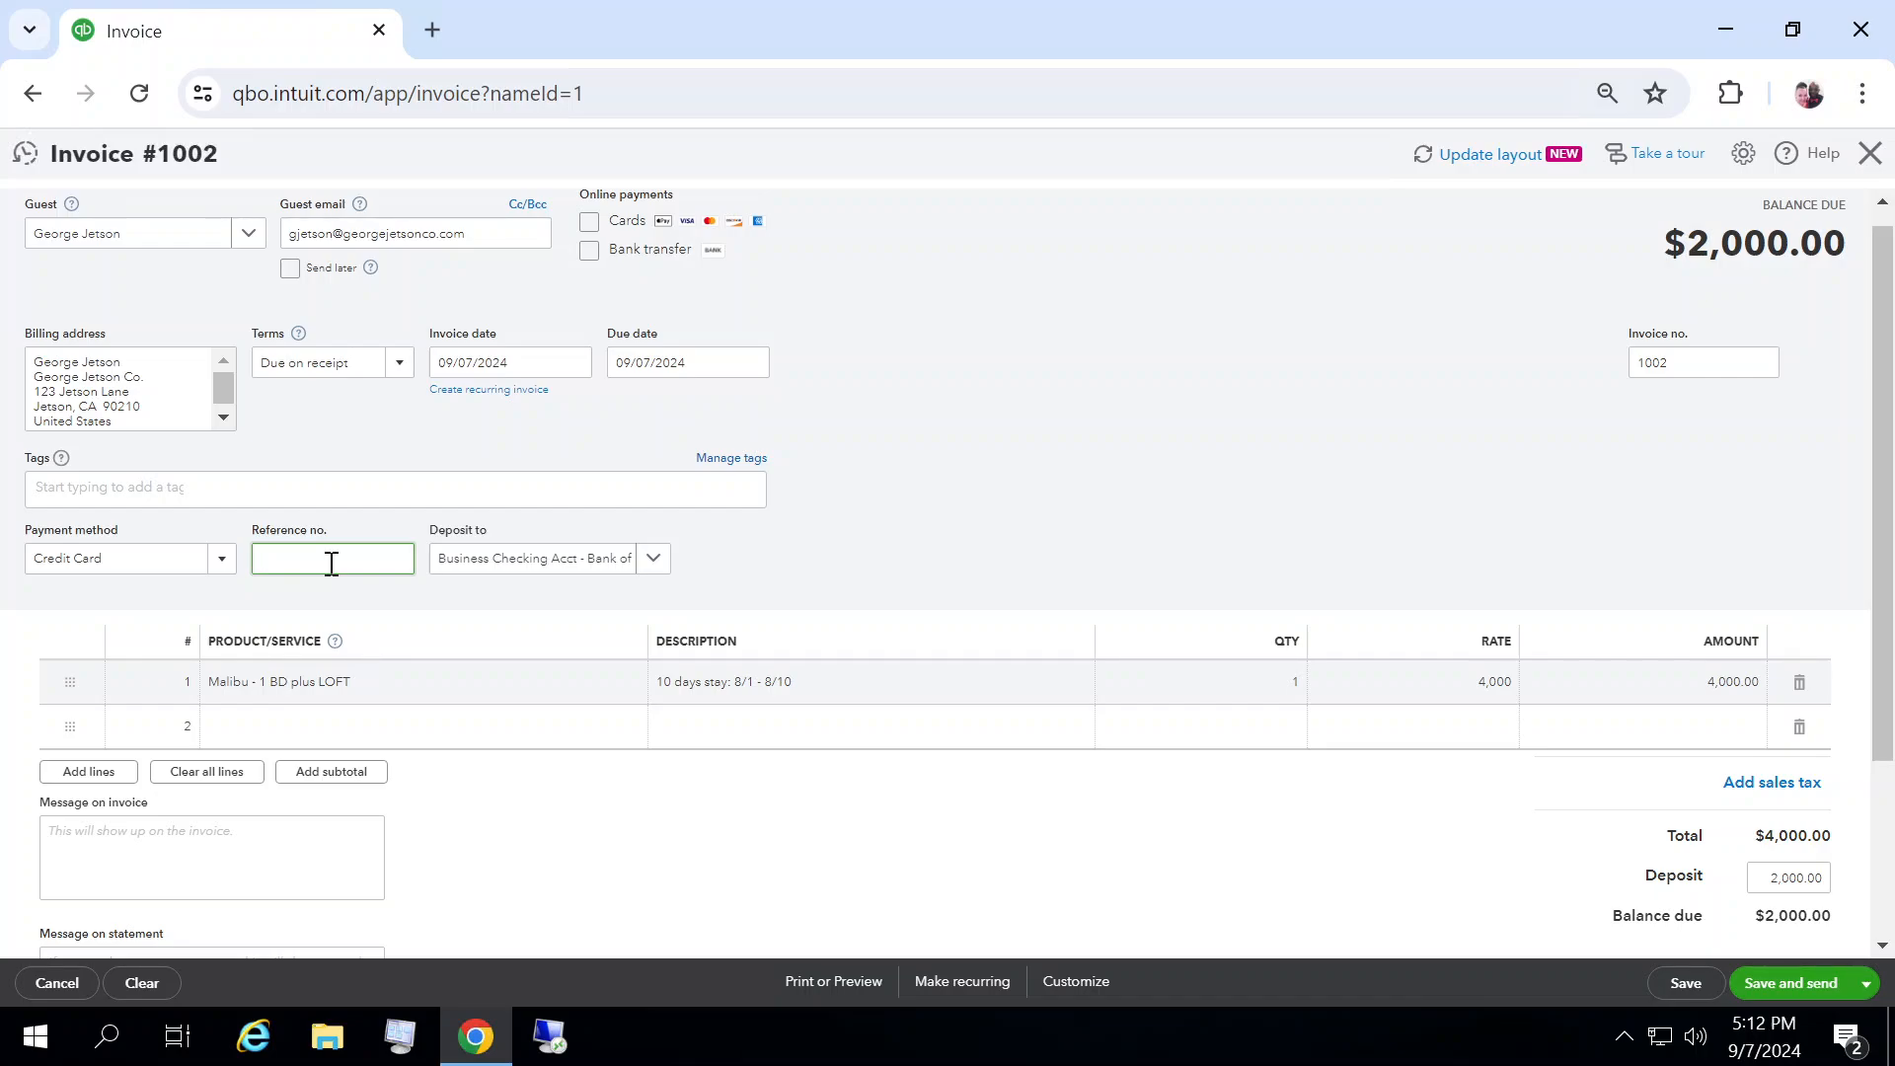
type("12345")
left_click(656, 561)
left_click(633, 650)
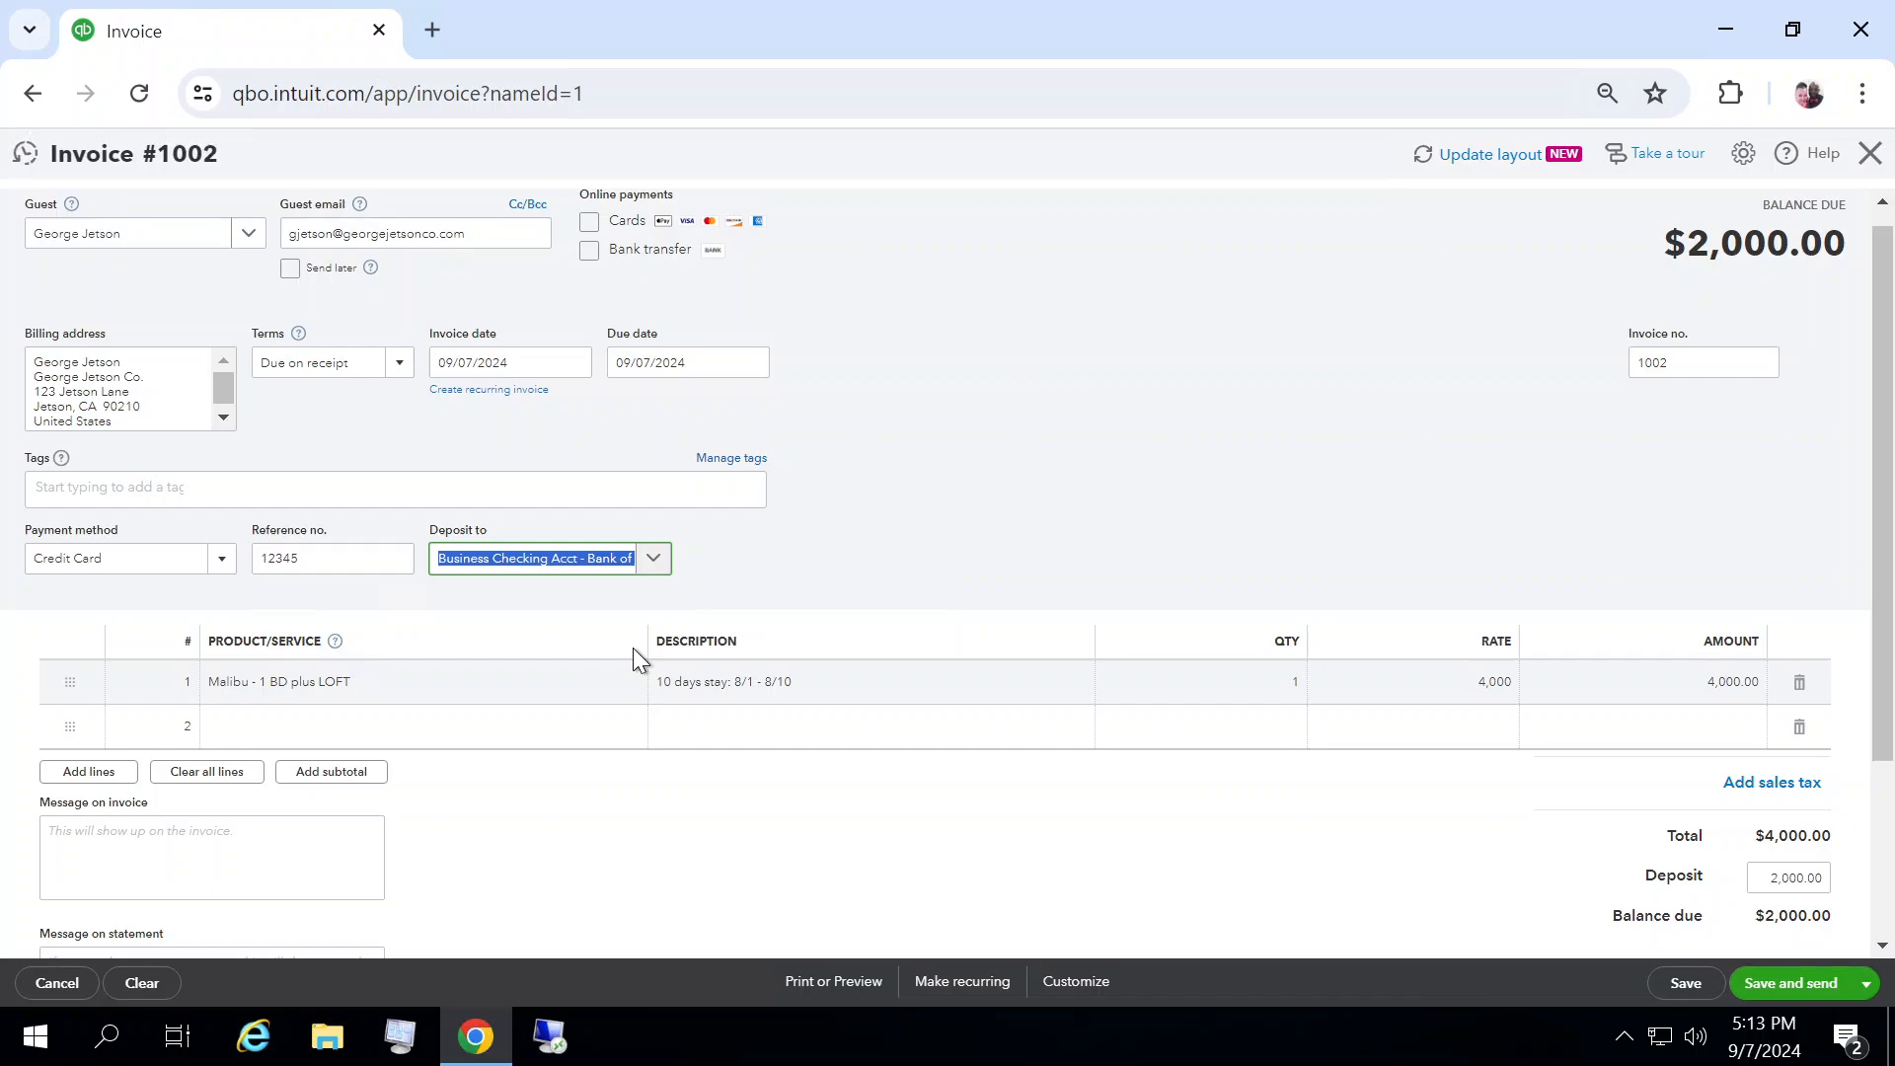
Add the invoice message "A 48 hour notice is required to cancel this reservation. Otherwise, the deposit will be NON-REFUNDABLE.".
left_click(145, 853)
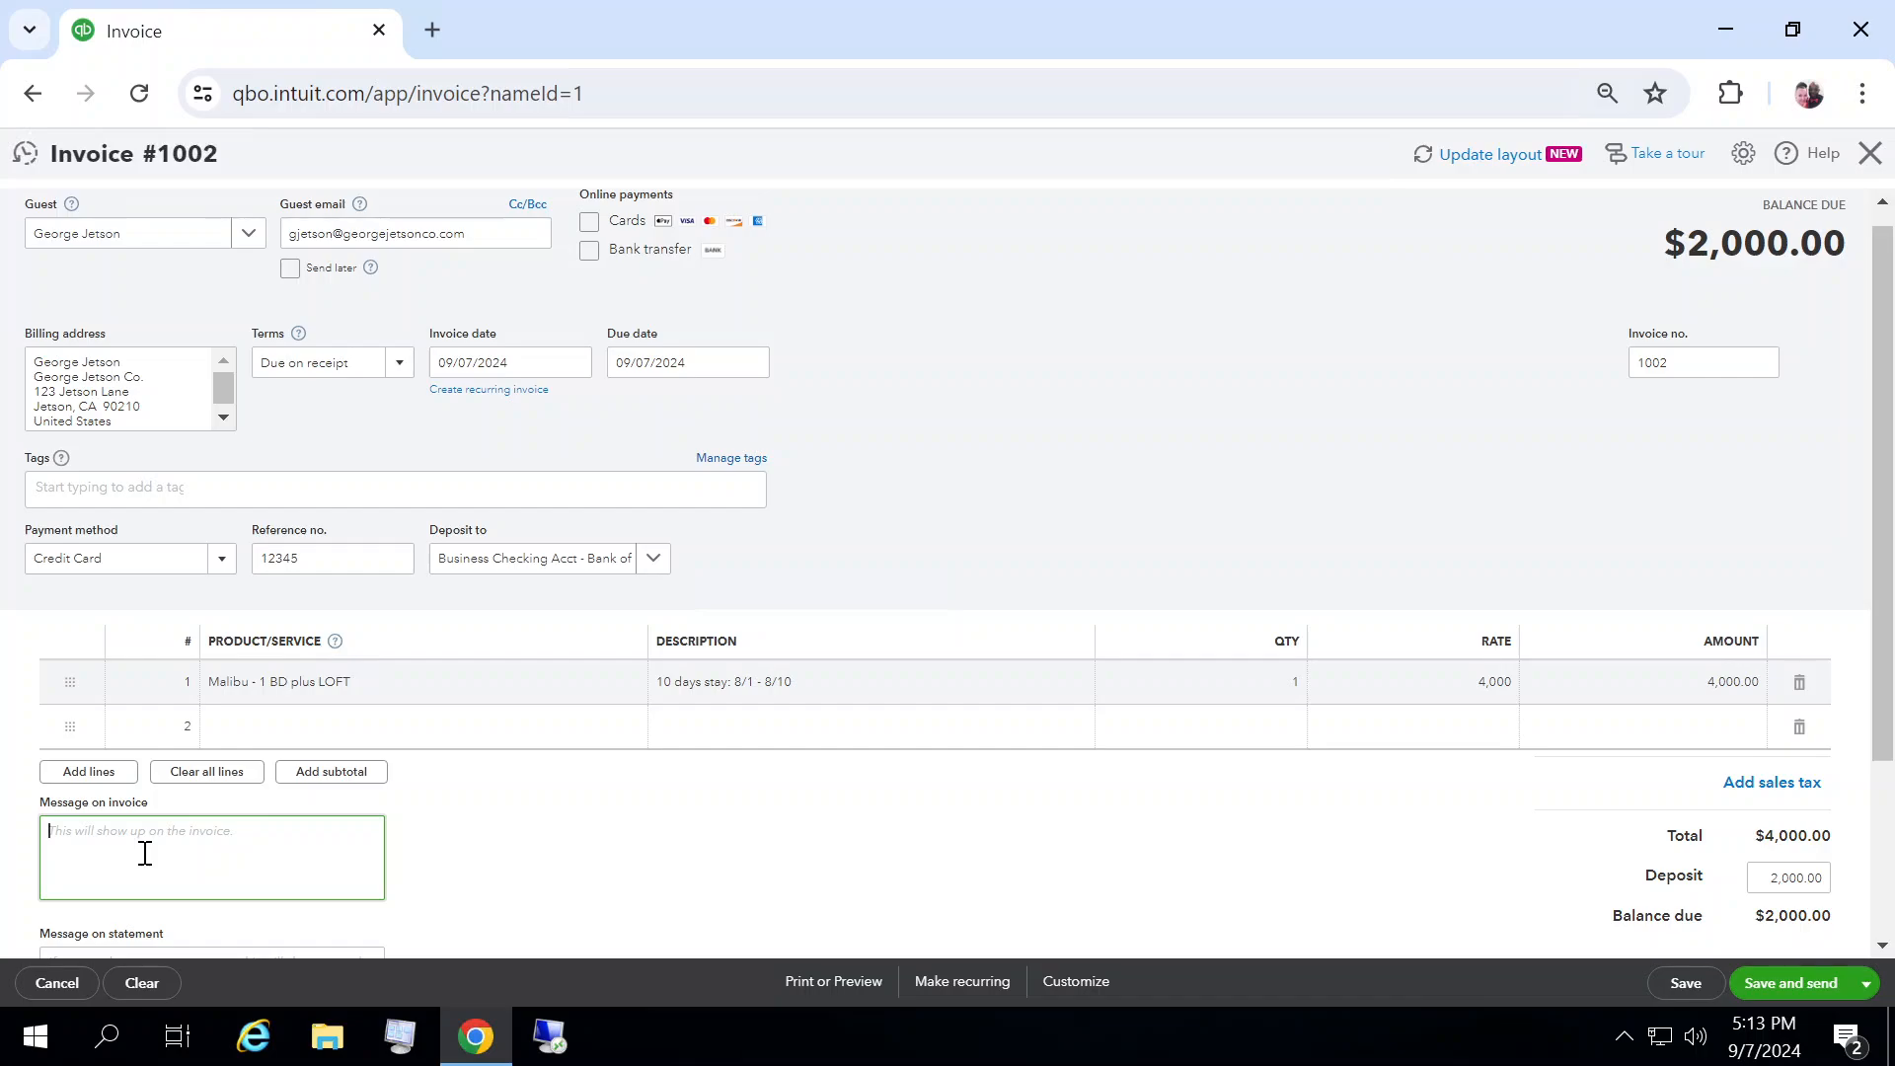
type("A 48 hour notice is required to cancel this reservation. Otherwise")
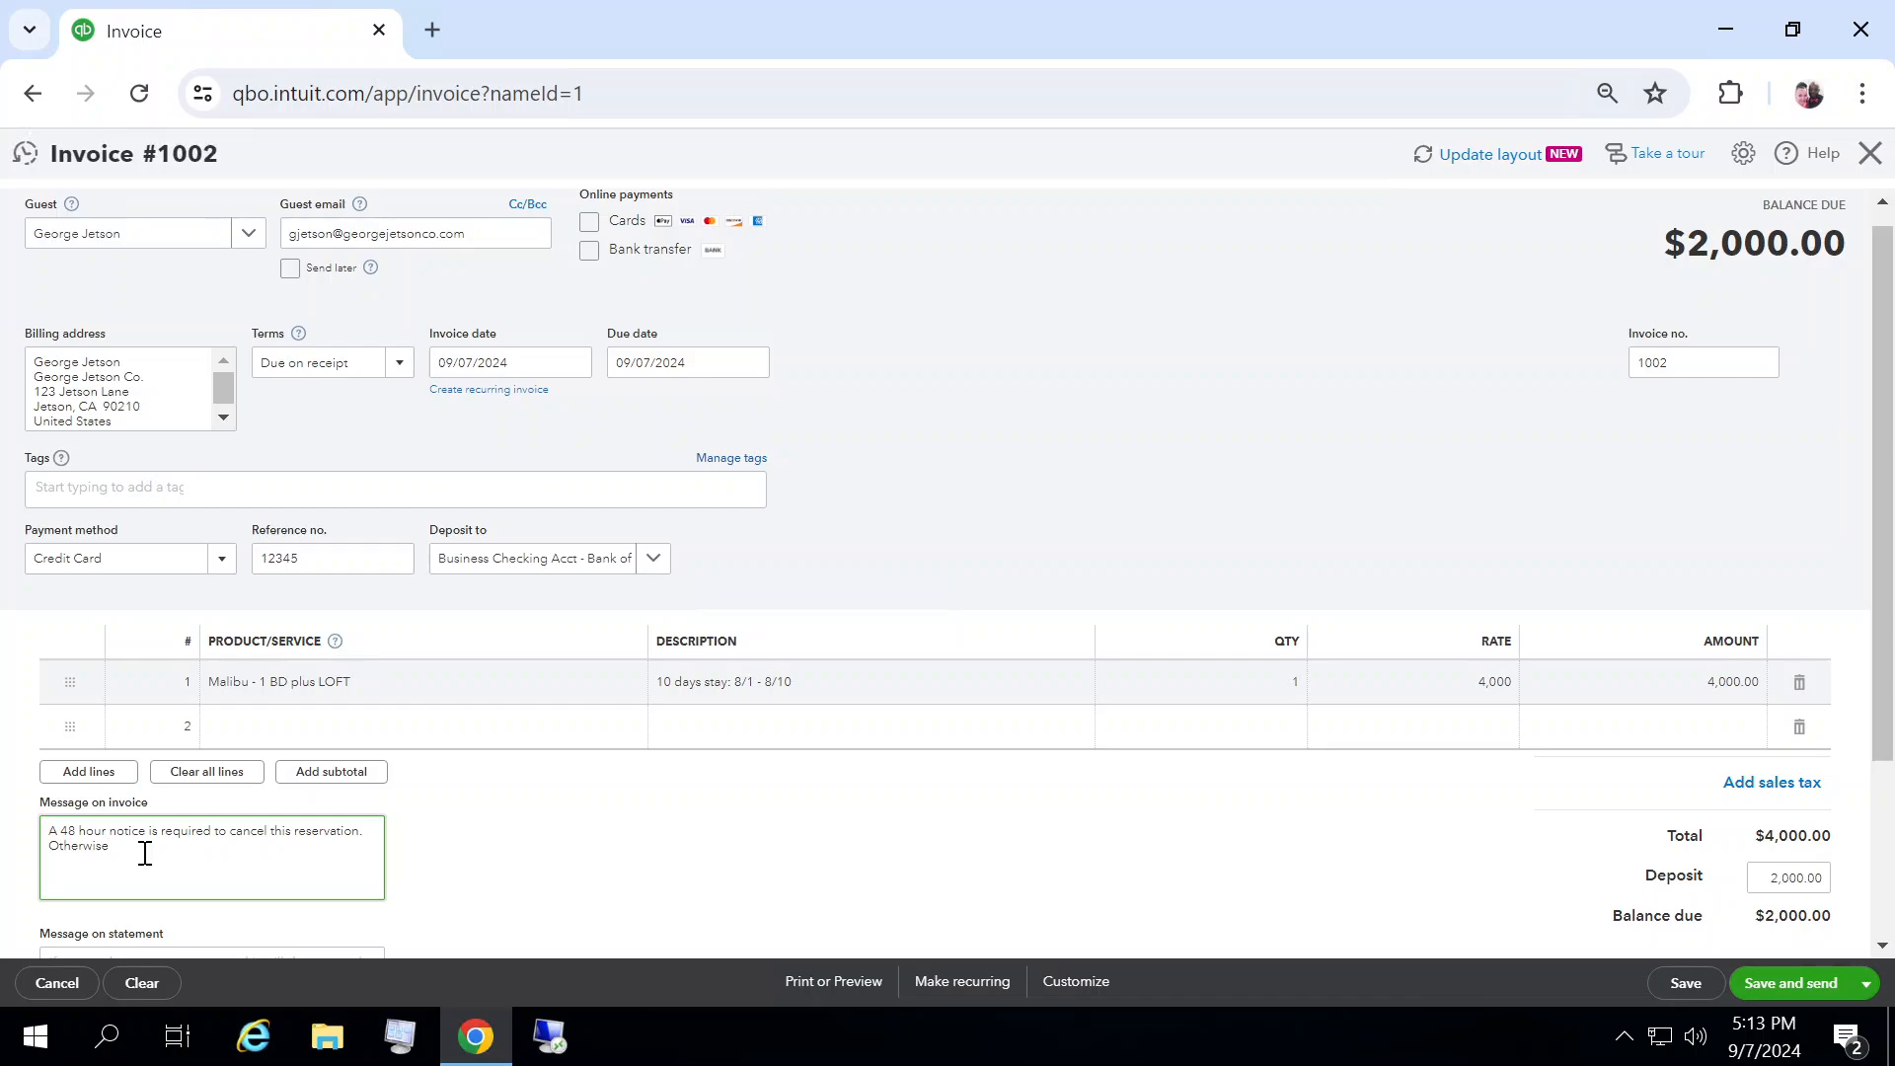
type(", the deposit will be NON-REFUNDABLE.")
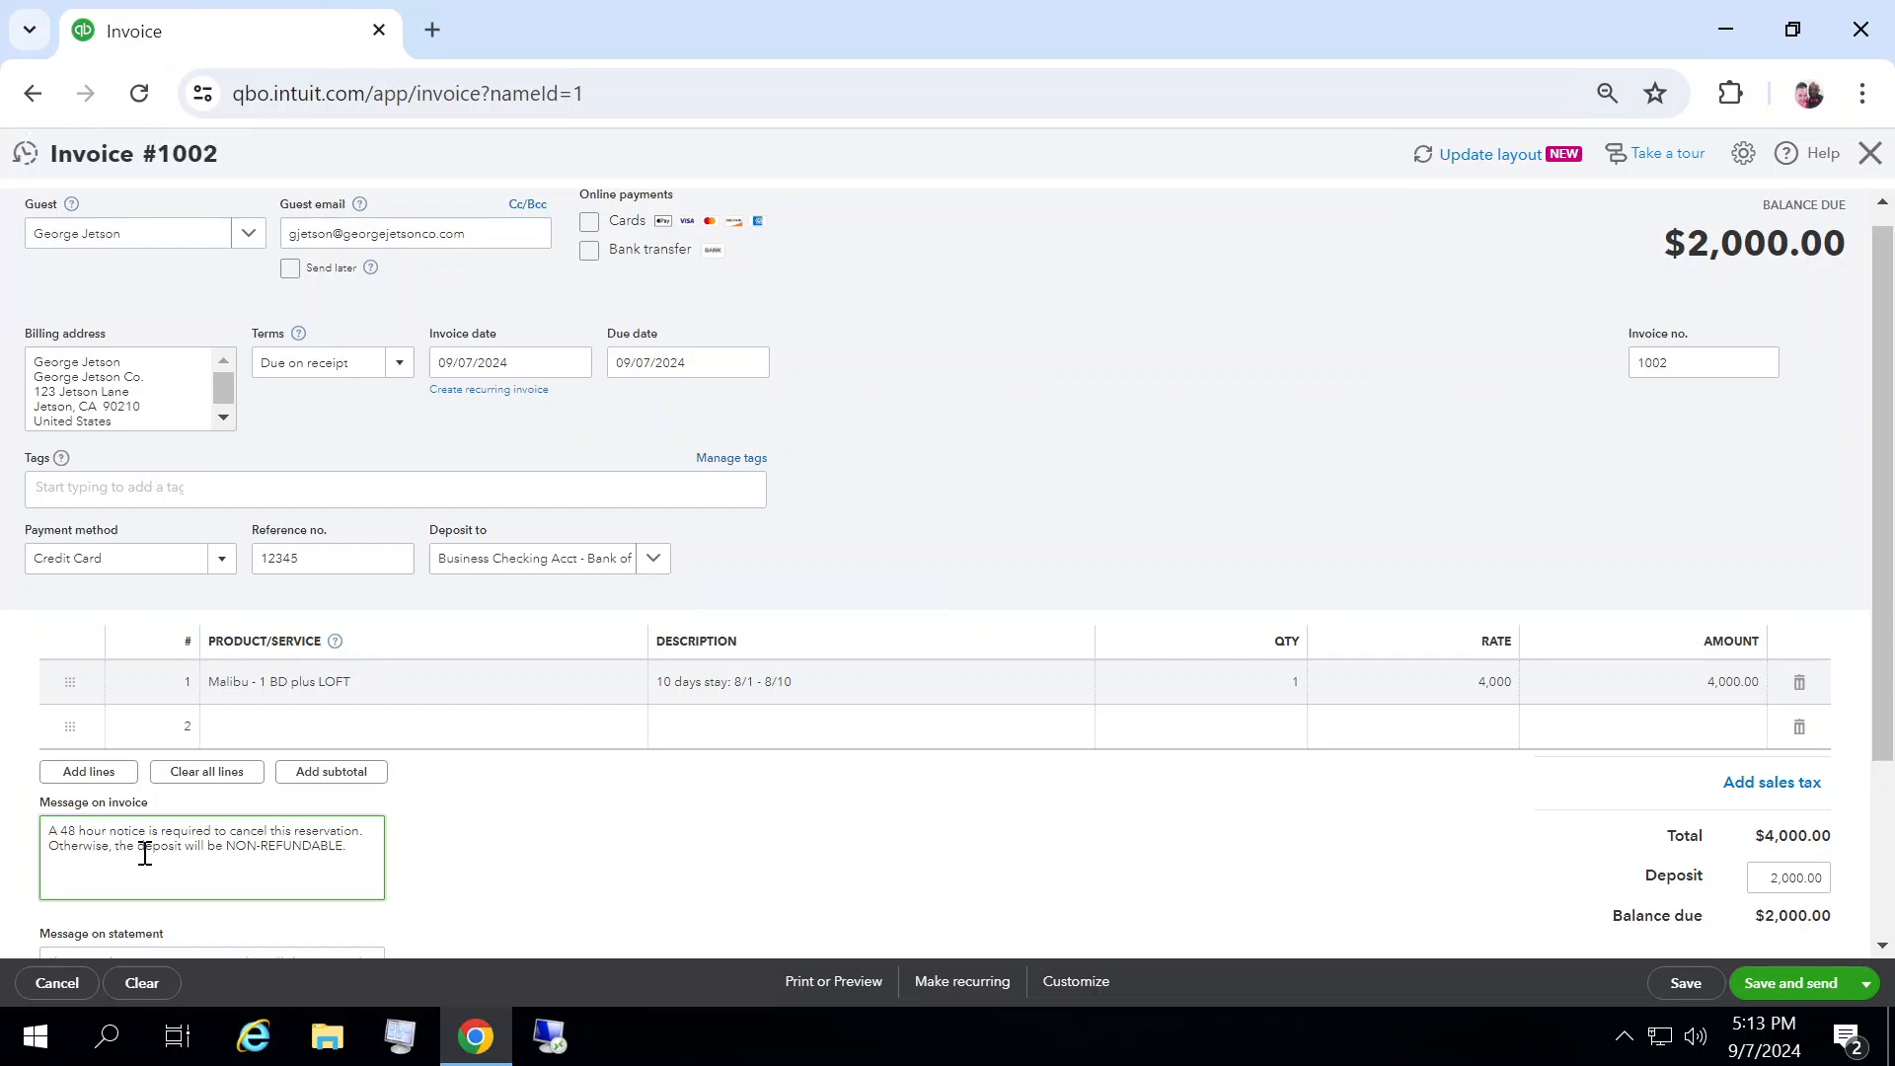
Save and close the guest's invoice without sending it.
left_click(1867, 986)
left_click(1867, 986)
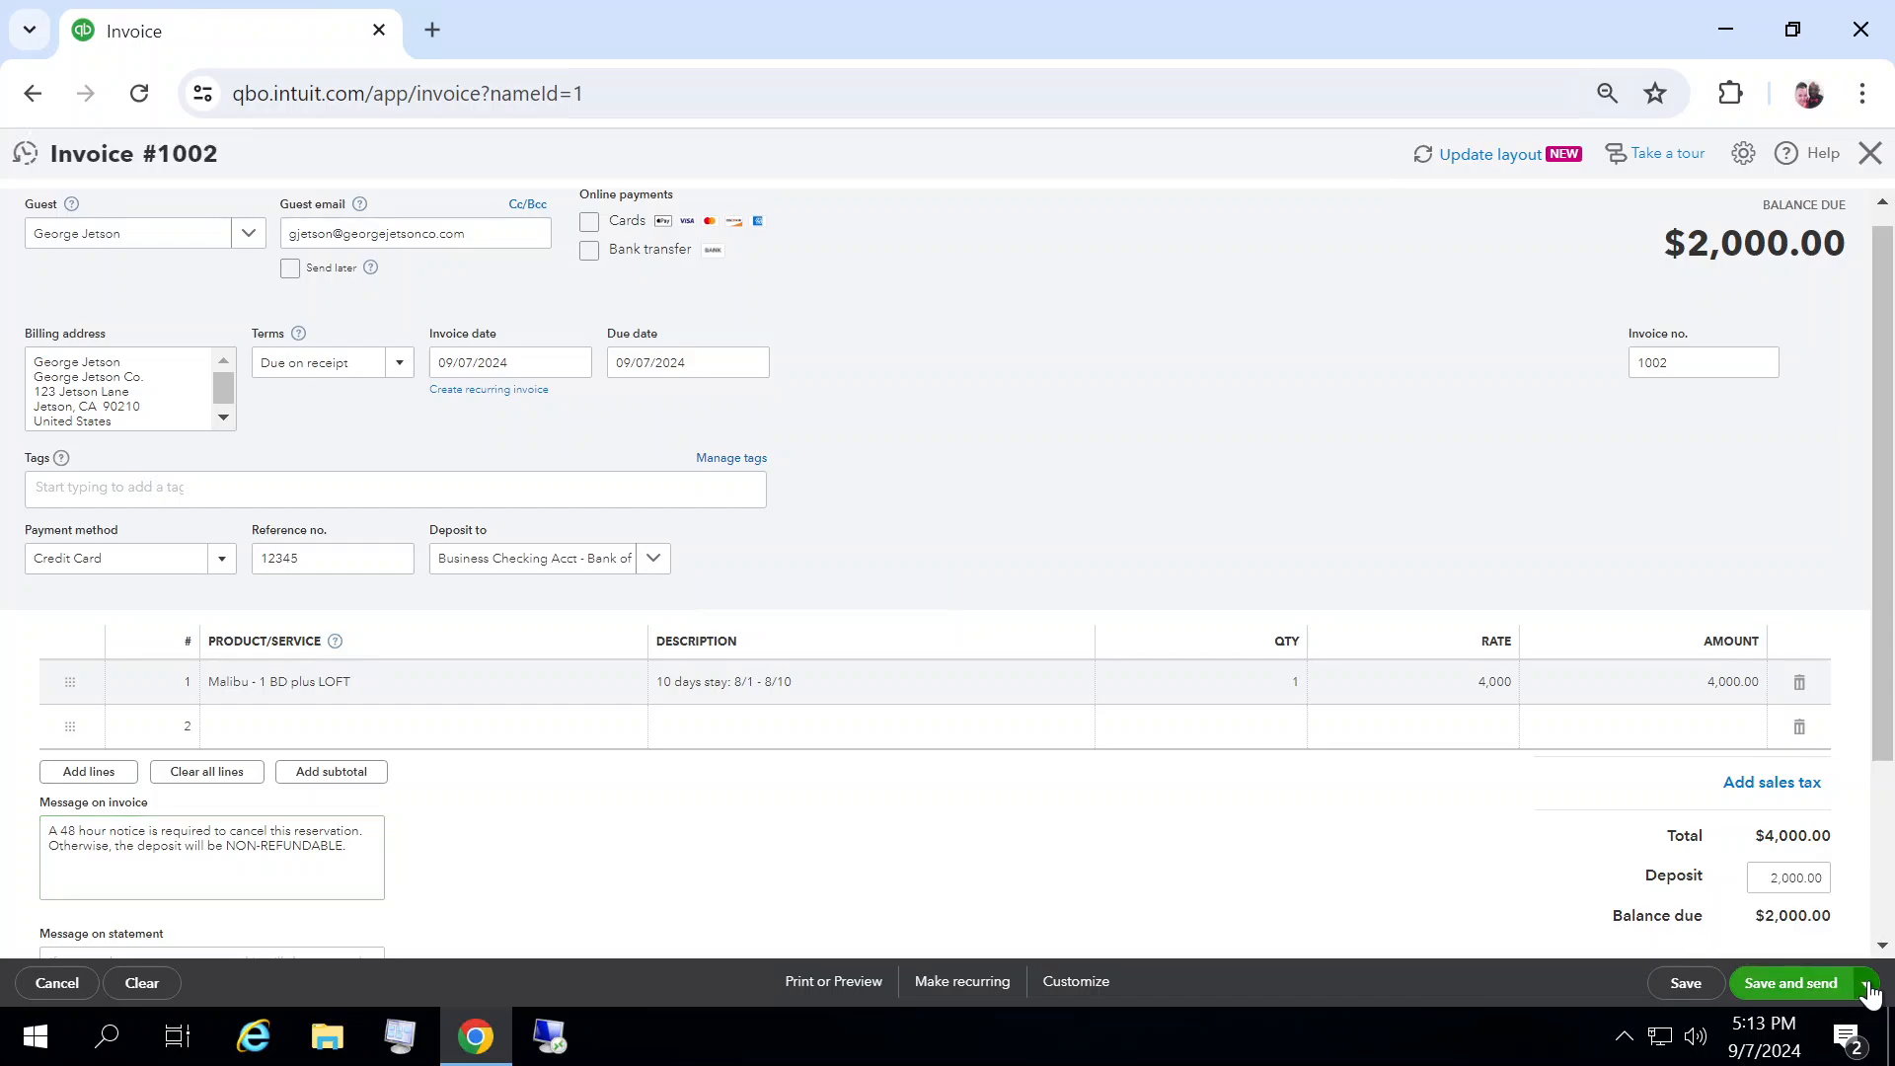
left_click(1867, 986)
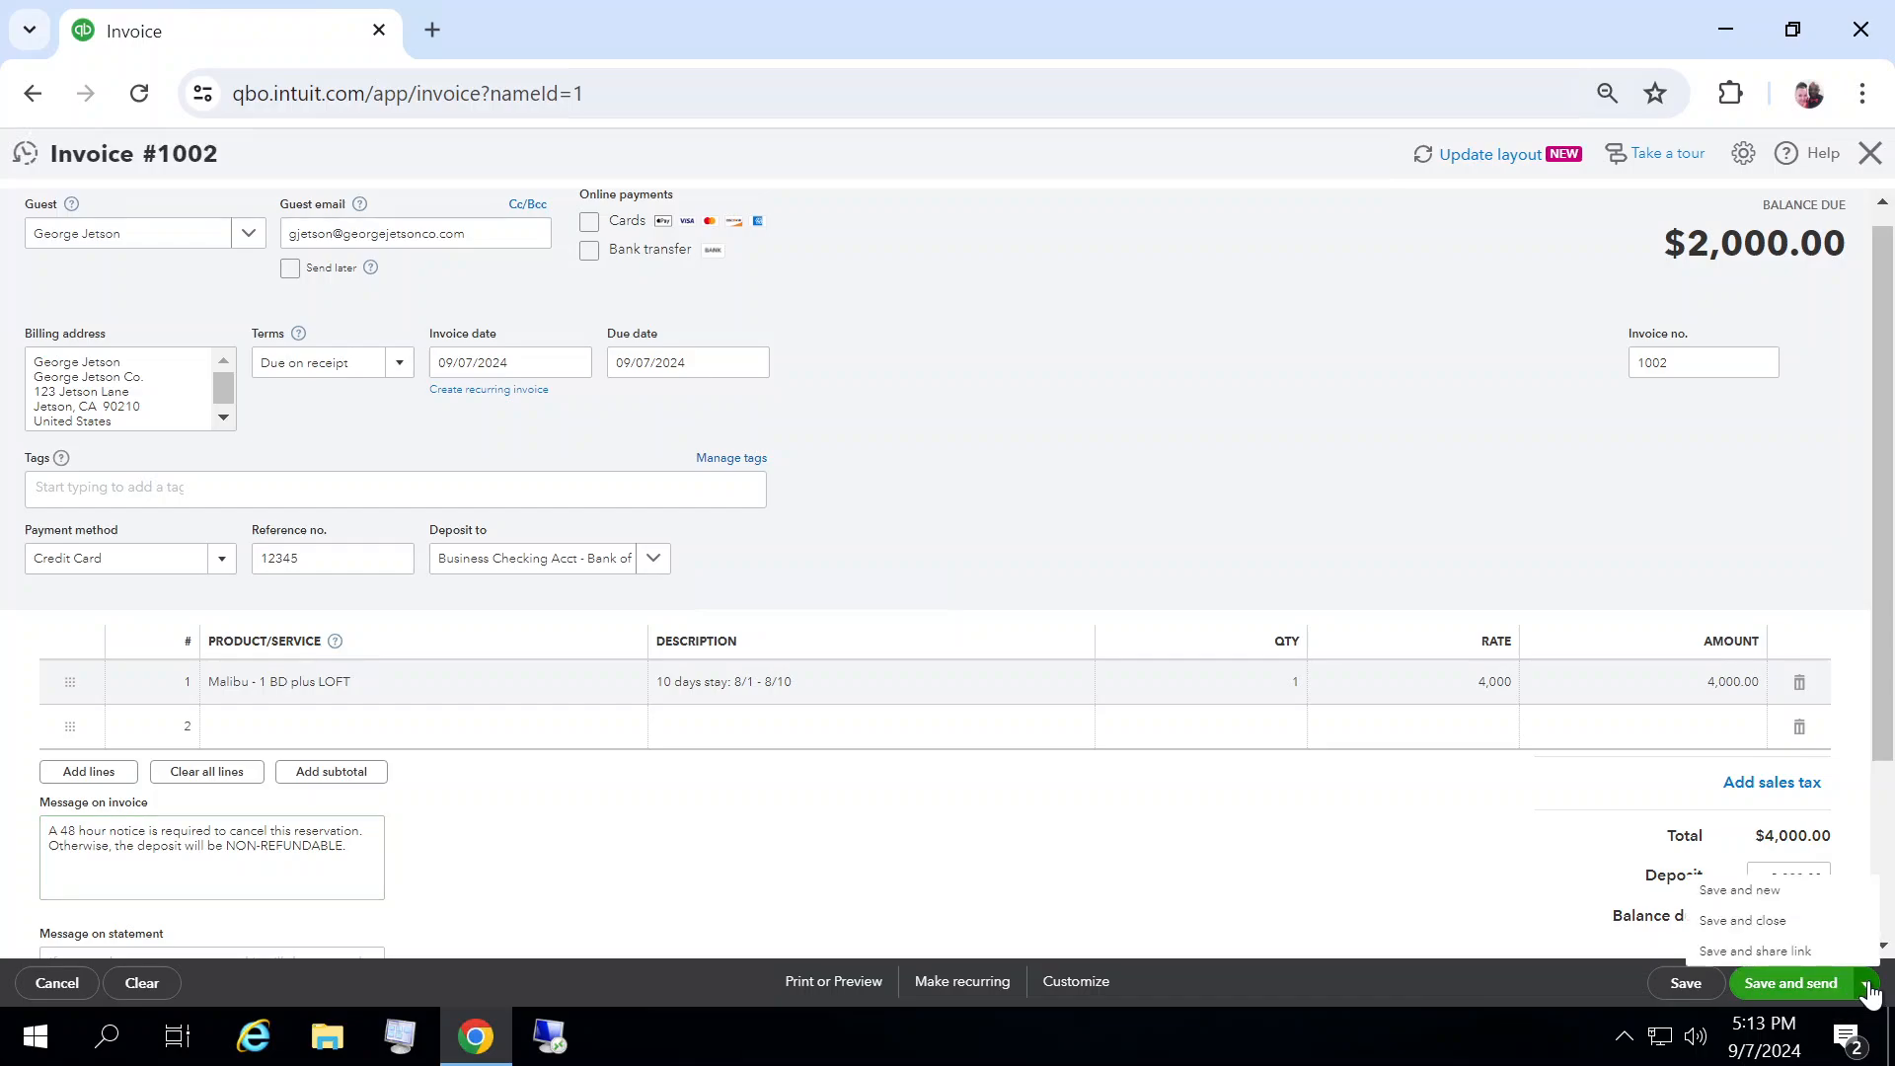
left_click(1744, 926)
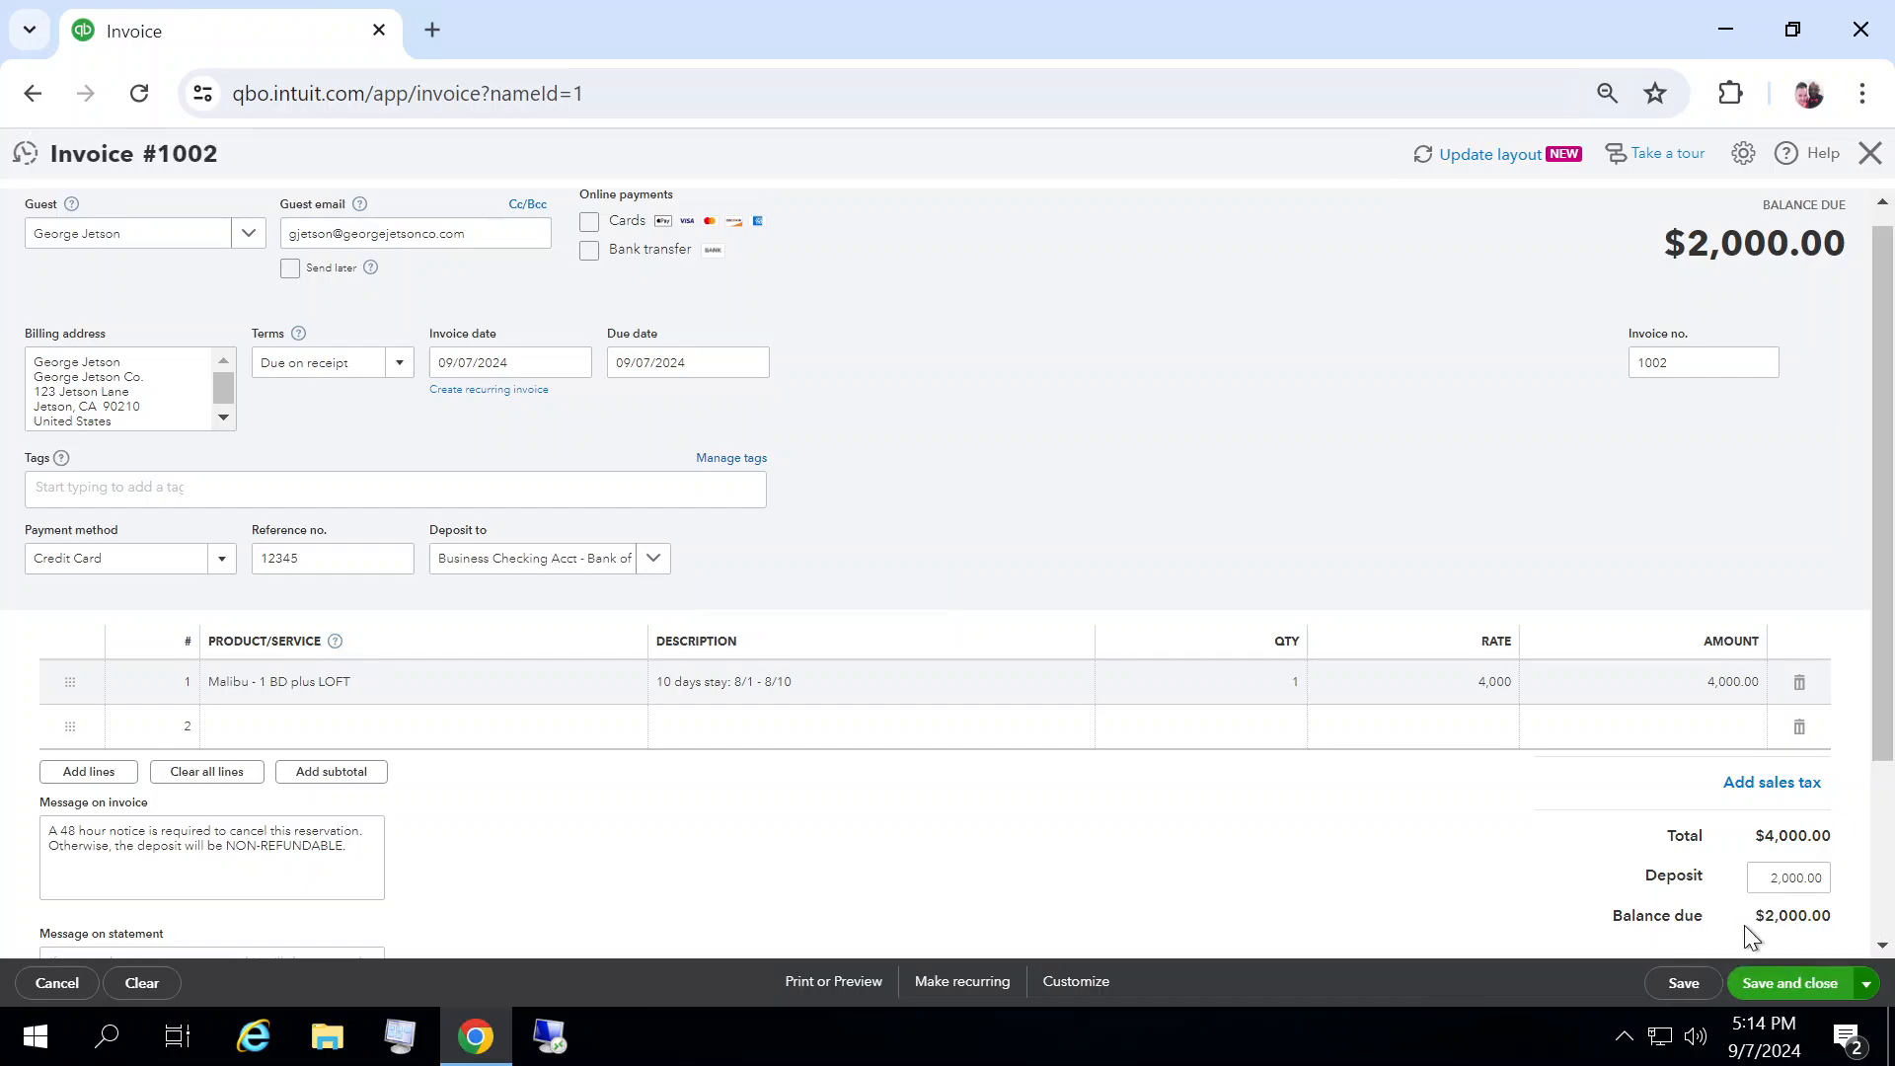